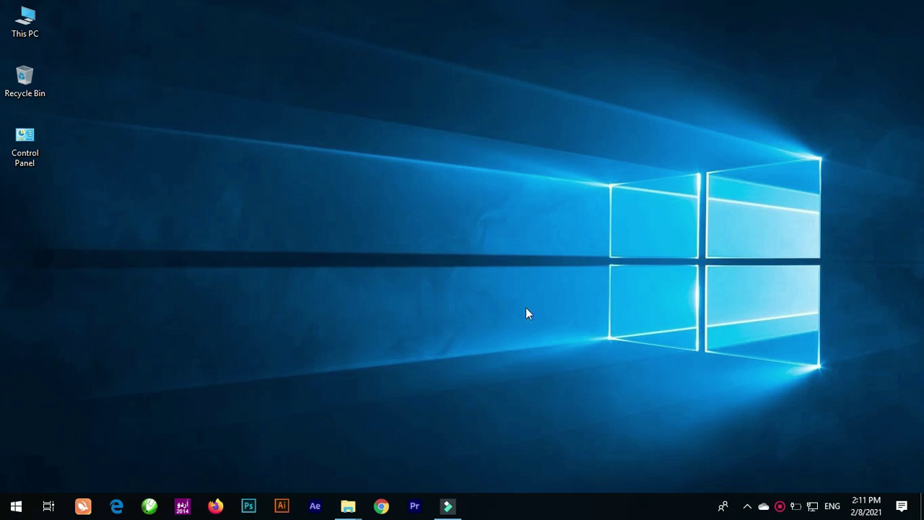
- Open Google Chrome and go to fiverr.com
{"action": "left_click", "coordinate": [381, 506]}
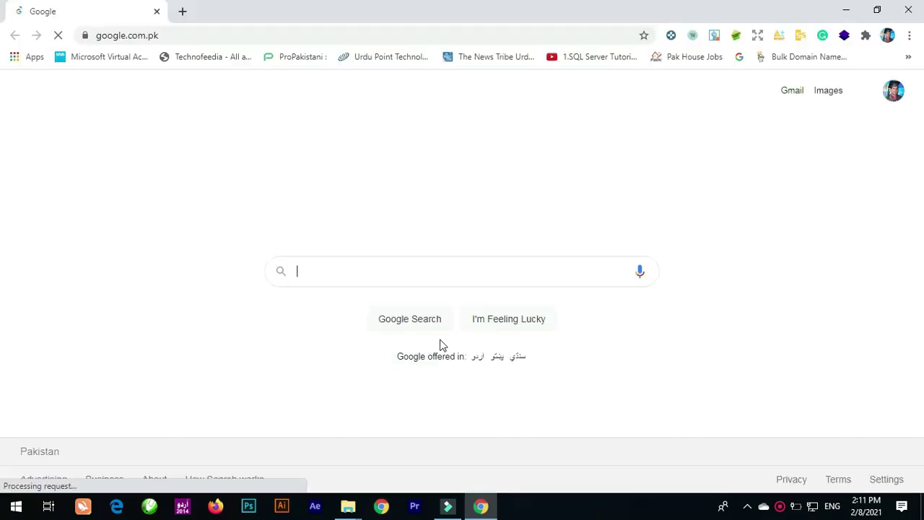
{"action": "left_click", "coordinate": [408, 38]}
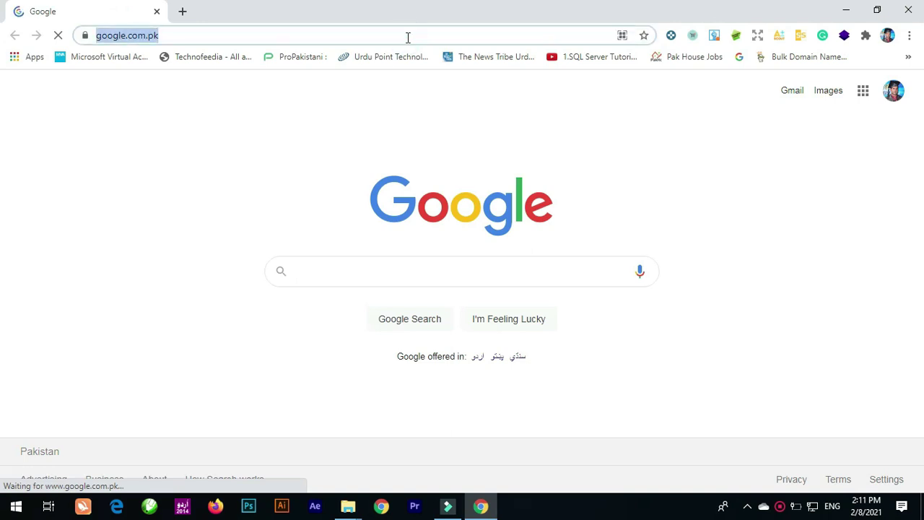
{"action": "type", "text": "fi"}
{"action": "key", "text": "Return"}
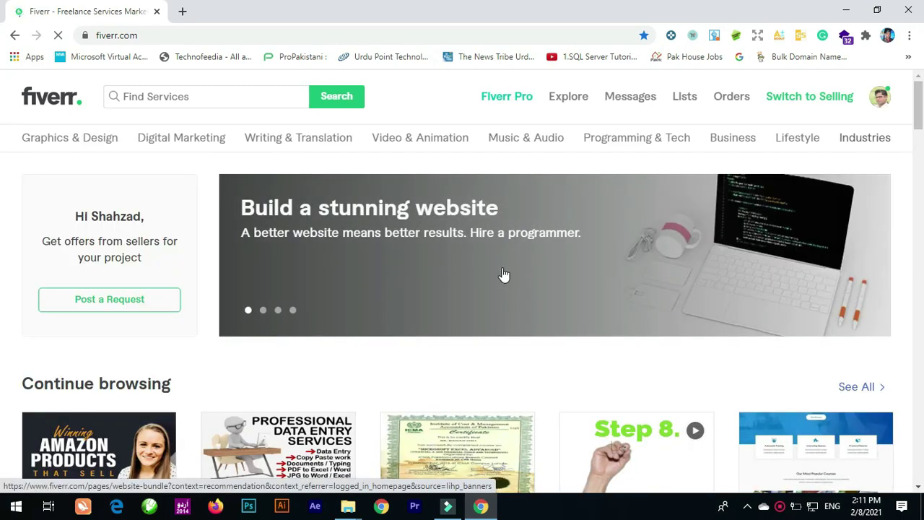
- Open the account's own Fiverr profile and start creating a new gig from the active gigs section
{"action": "left_click", "coordinate": [882, 99]}
{"action": "left_click", "coordinate": [788, 140]}
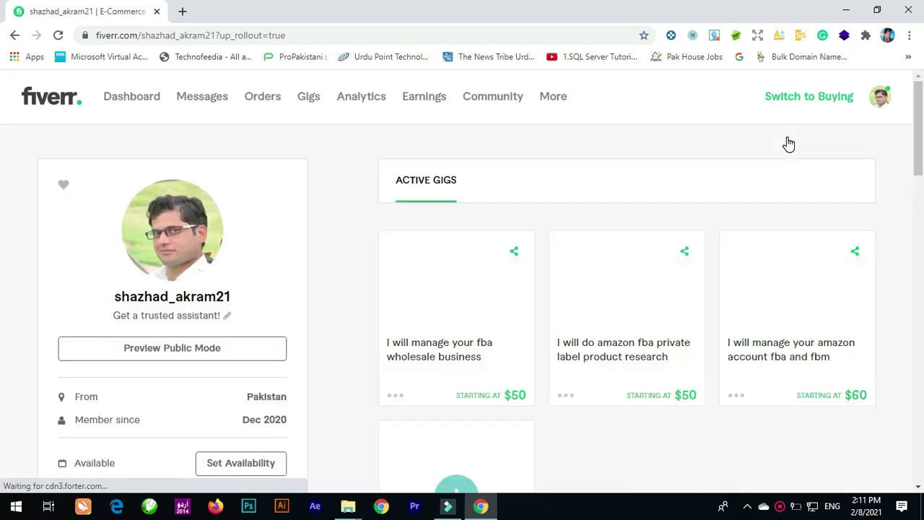
{"action": "scroll", "coordinate": [704, 268], "scroll_direction": "down", "scroll_amount": 2}
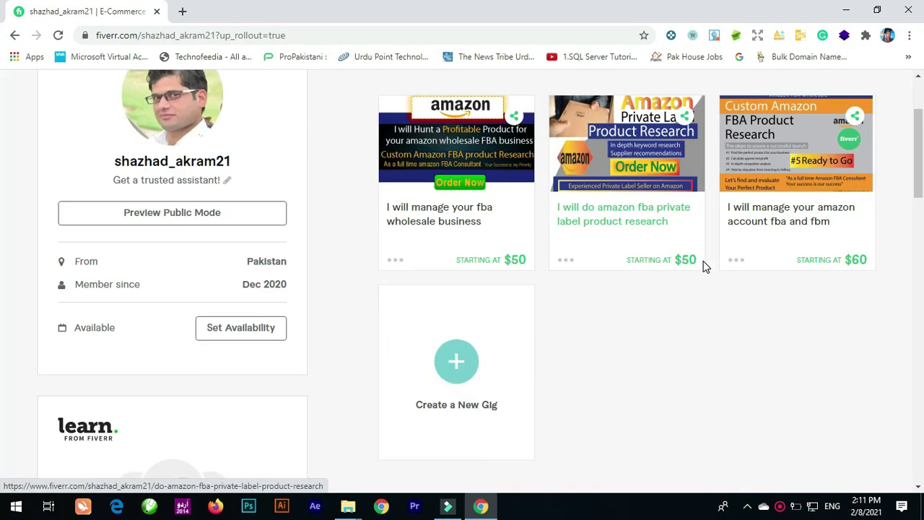
{"action": "left_click", "coordinate": [457, 375]}
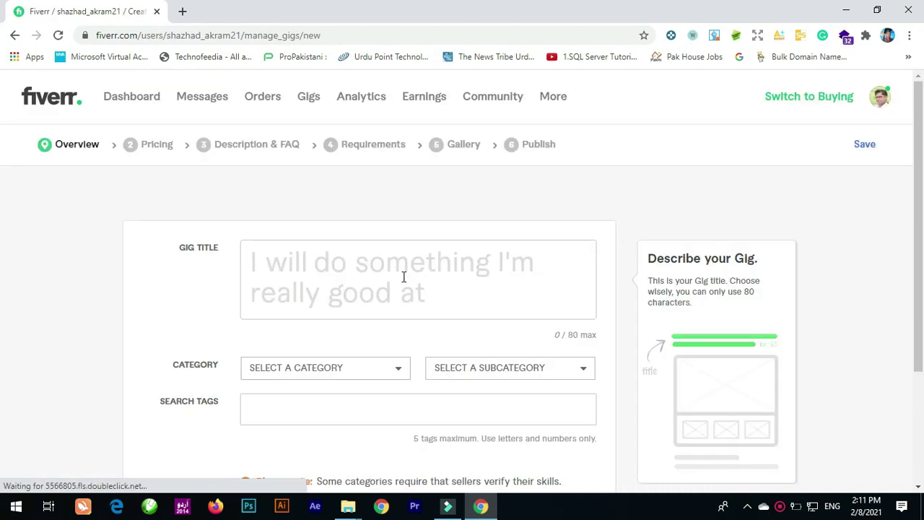
{"action": "scroll", "coordinate": [402, 278], "scroll_direction": "down", "scroll_amount": 2}
{"action": "scroll", "coordinate": [398, 289], "scroll_direction": "up", "scroll_amount": 2}
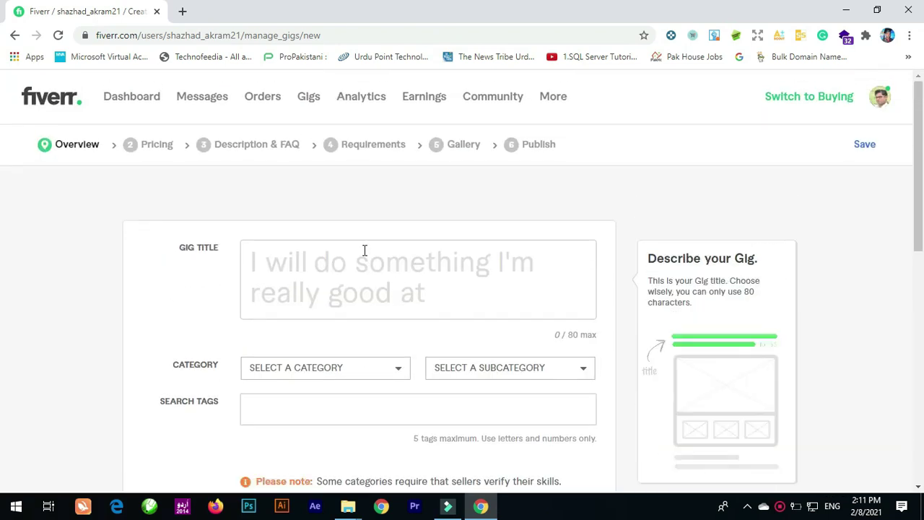
- Open coursewalls.com in a new browser tab and go to its Fiverr Lancing course
{"action": "left_click", "coordinate": [182, 12]}
{"action": "type", "text": "coursewalls.com"}
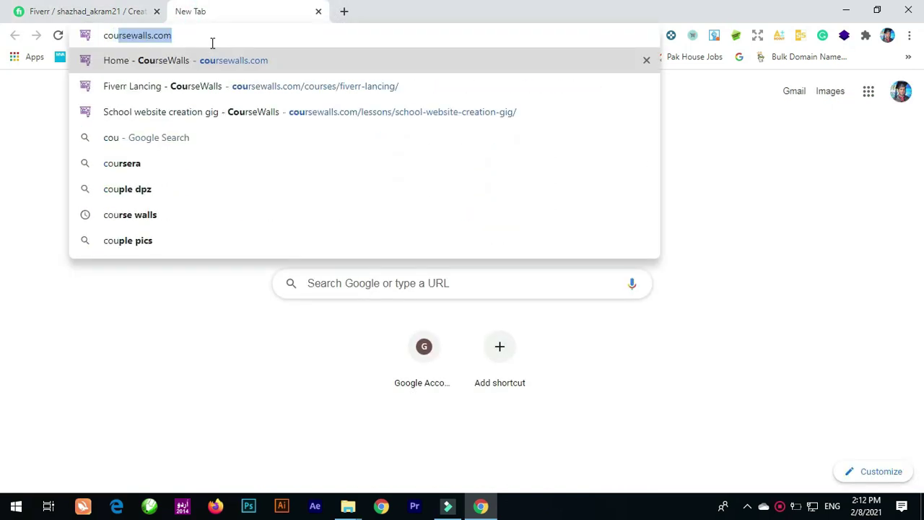
{"action": "key", "text": "Return"}
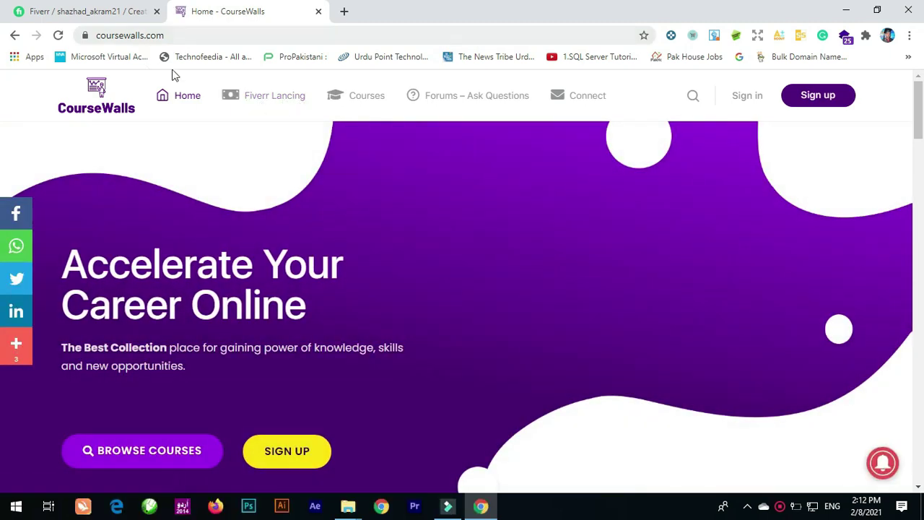
{"action": "left_click", "coordinate": [267, 99]}
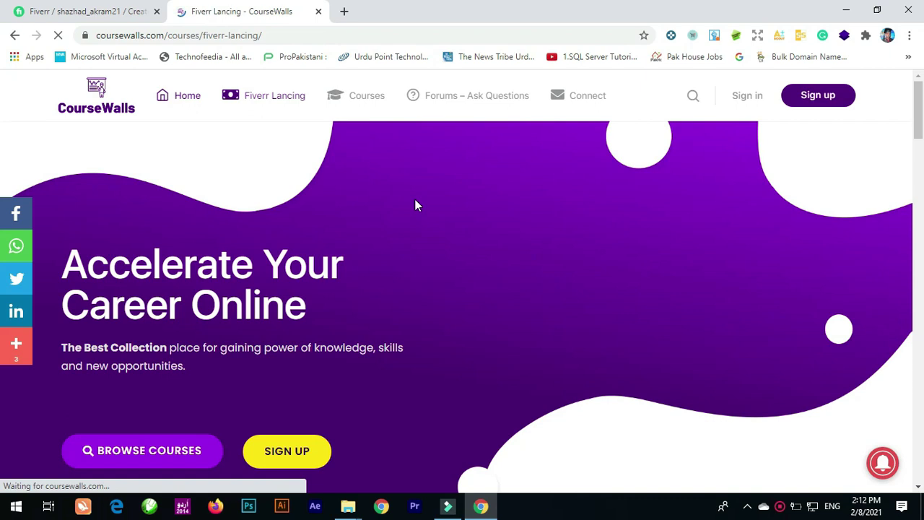
- Find the School website creation gig lesson in the course content and open it
{"action": "scroll", "coordinate": [365, 293], "scroll_direction": "down", "scroll_amount": 2}
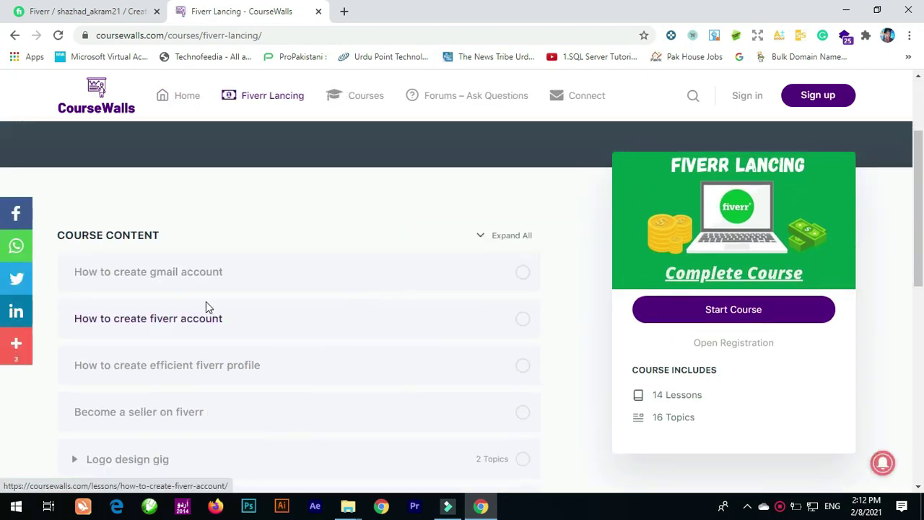
{"action": "scroll", "coordinate": [199, 310], "scroll_direction": "down", "scroll_amount": 4}
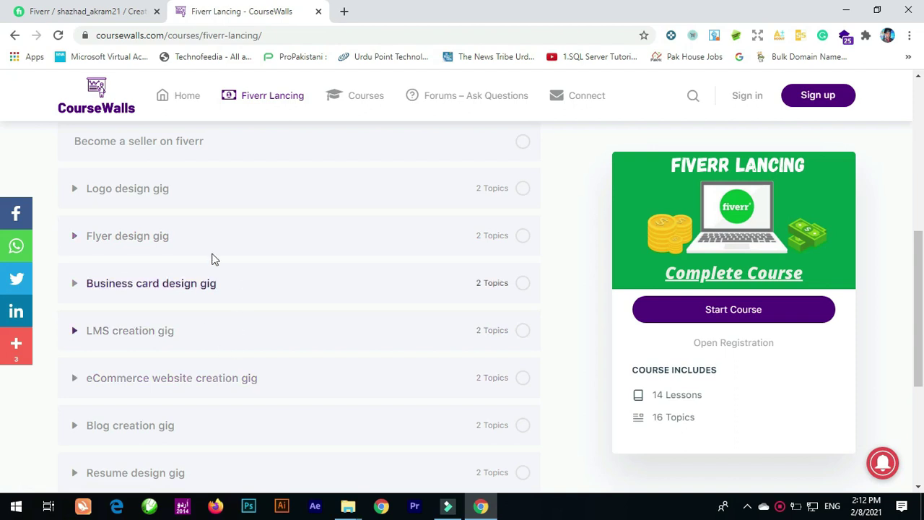
{"action": "scroll", "coordinate": [212, 347], "scroll_direction": "down", "scroll_amount": 3}
{"action": "scroll", "coordinate": [213, 346], "scroll_direction": "down", "scroll_amount": 1}
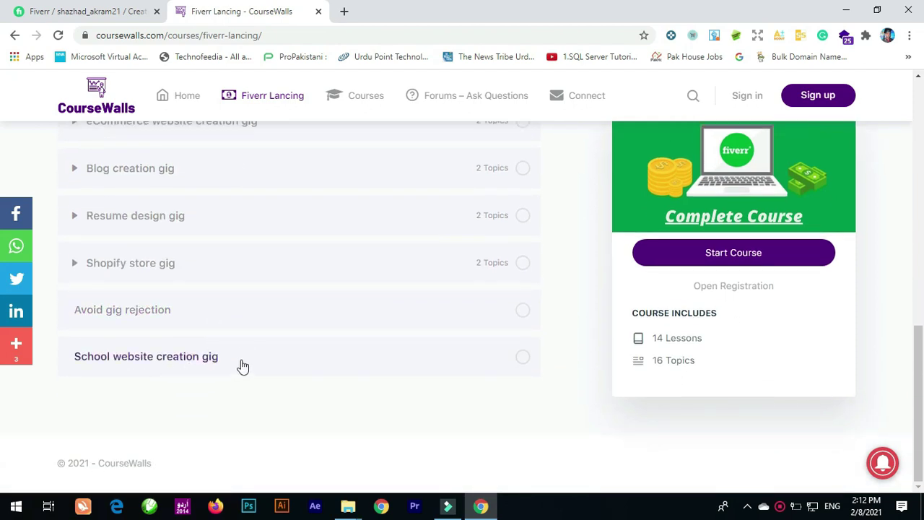
{"action": "left_click", "coordinate": [204, 364]}
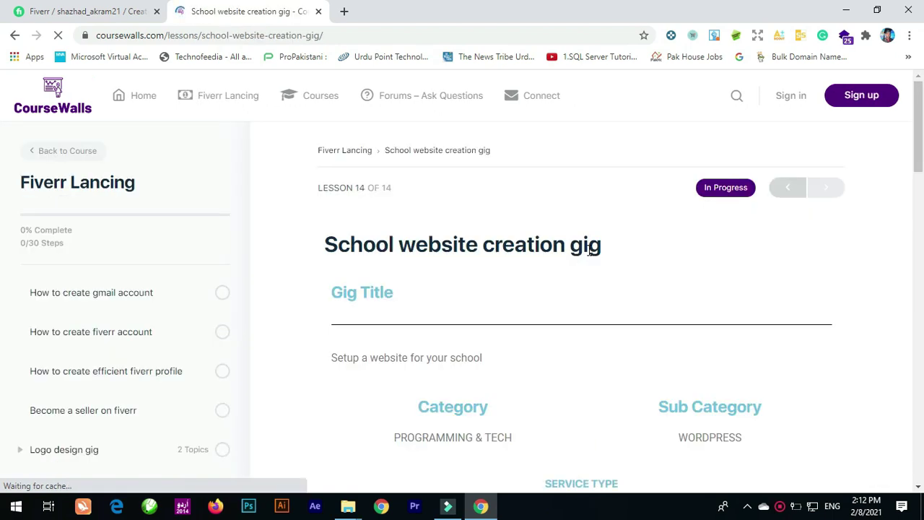
- Review the lesson's gig title, category, service type, plugins, tags and Basic package details
{"action": "scroll", "coordinate": [516, 362], "scroll_direction": "down", "scroll_amount": 5}
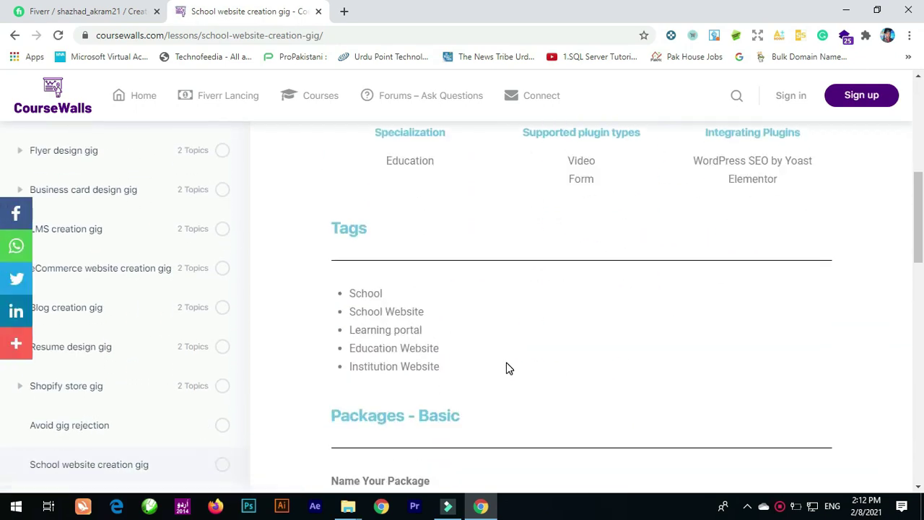
{"action": "scroll", "coordinate": [506, 368], "scroll_direction": "up", "scroll_amount": 5}
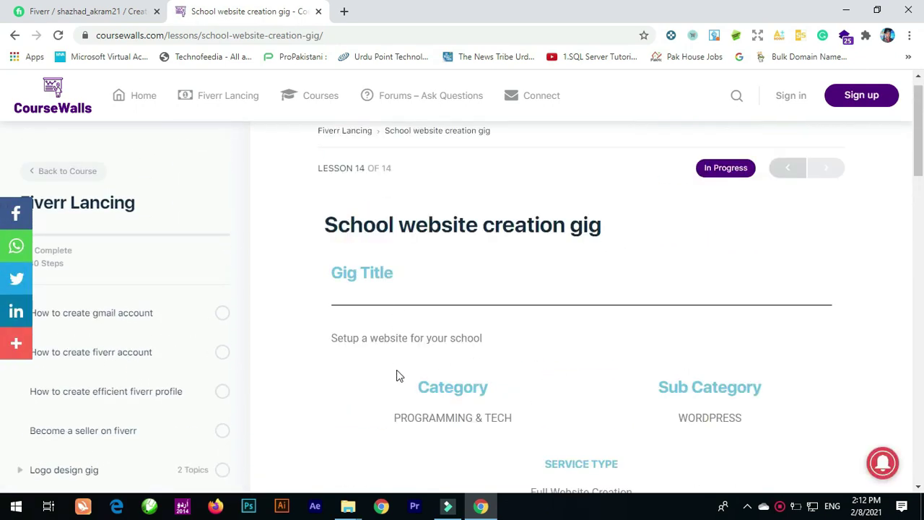
{"action": "scroll", "coordinate": [470, 355], "scroll_direction": "down", "scroll_amount": 2}
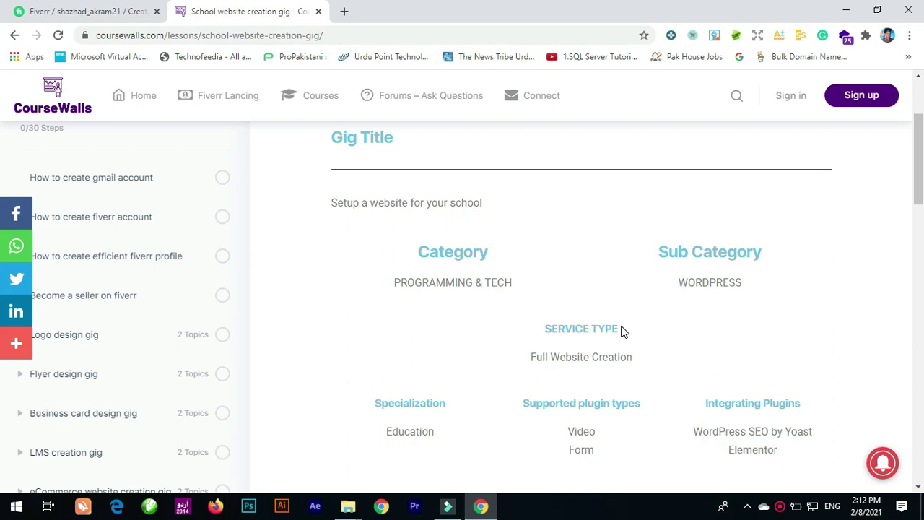
{"action": "scroll", "coordinate": [620, 340], "scroll_direction": "down", "scroll_amount": 3}
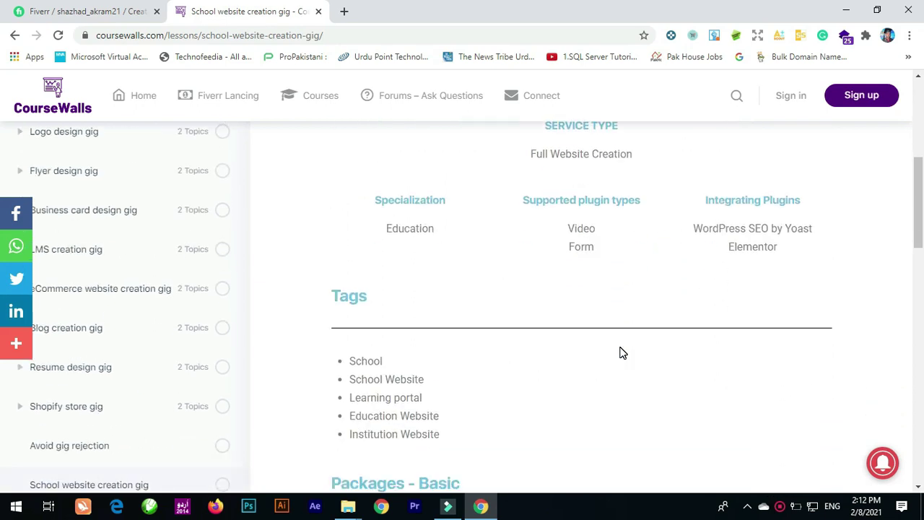
{"action": "scroll", "coordinate": [560, 357], "scroll_direction": "down", "scroll_amount": 3}
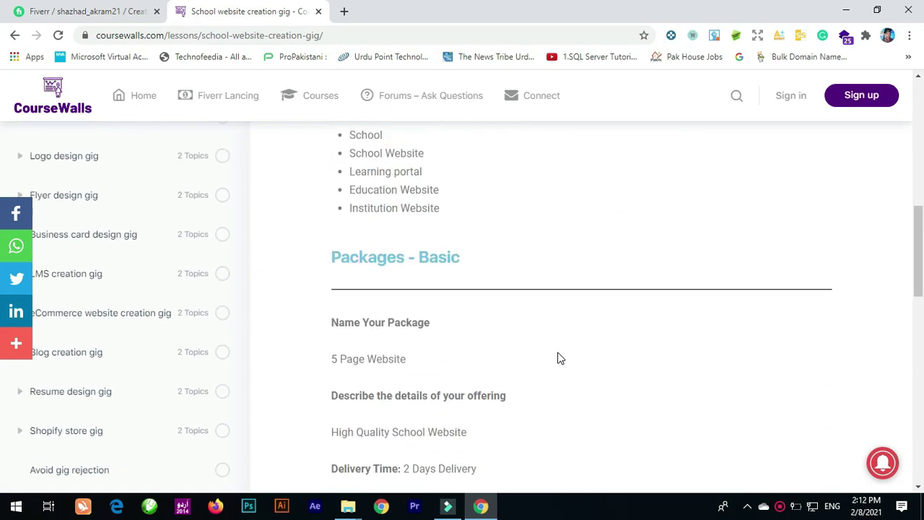
{"action": "scroll", "coordinate": [559, 357], "scroll_direction": "up", "scroll_amount": 8}
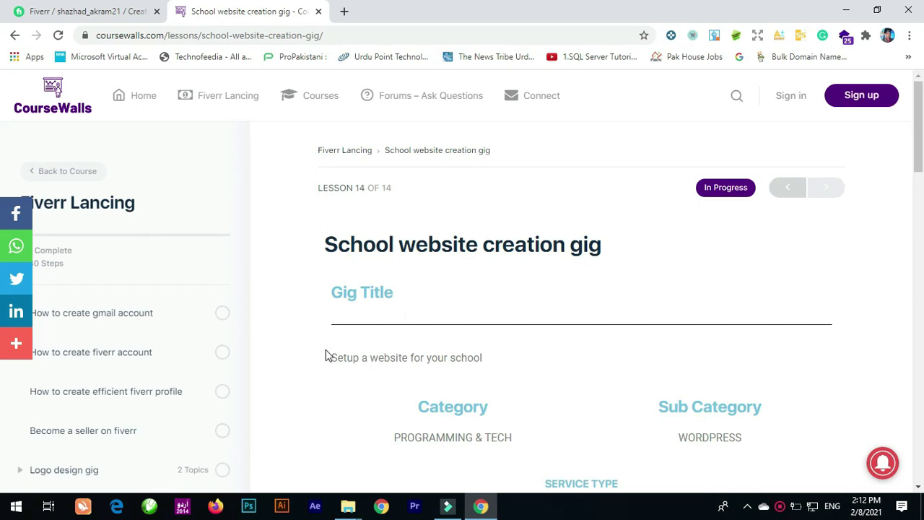
- Compare the gig details given in the lesson with the fields of the empty Fiverr gig overview form
{"action": "left_click", "coordinate": [97, 11]}
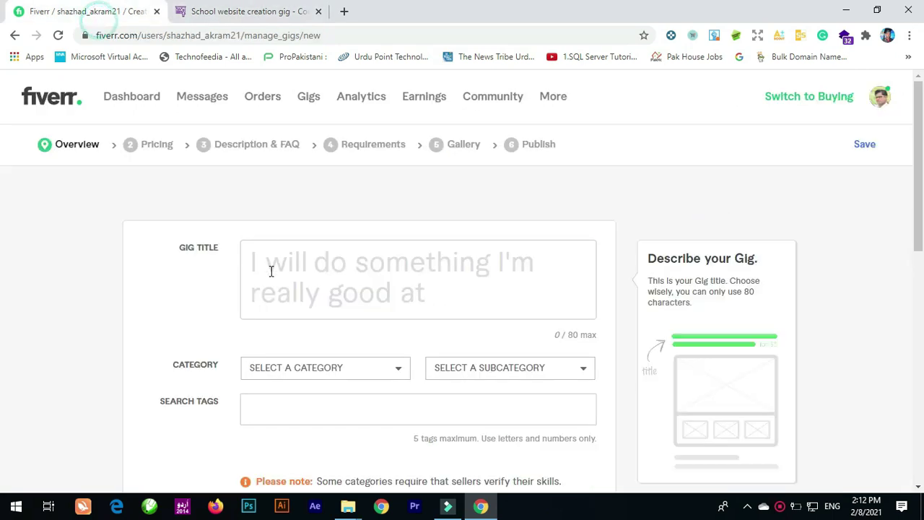
{"action": "left_click", "coordinate": [363, 261]}
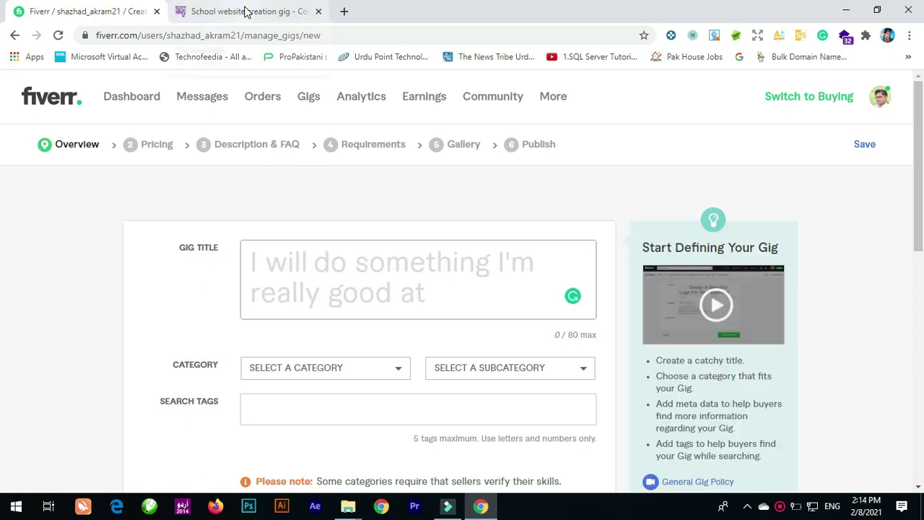
{"action": "left_click", "coordinate": [246, 11]}
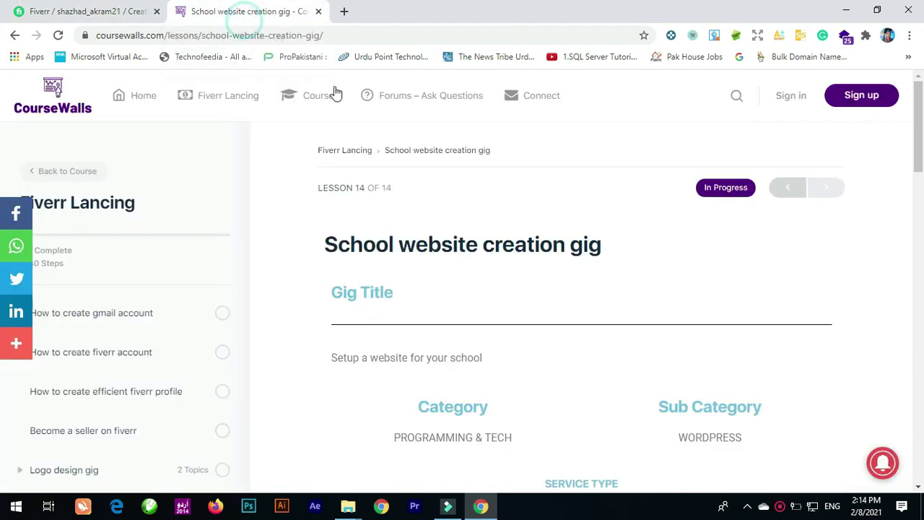
{"action": "scroll", "coordinate": [413, 338], "scroll_direction": "down", "scroll_amount": 1}
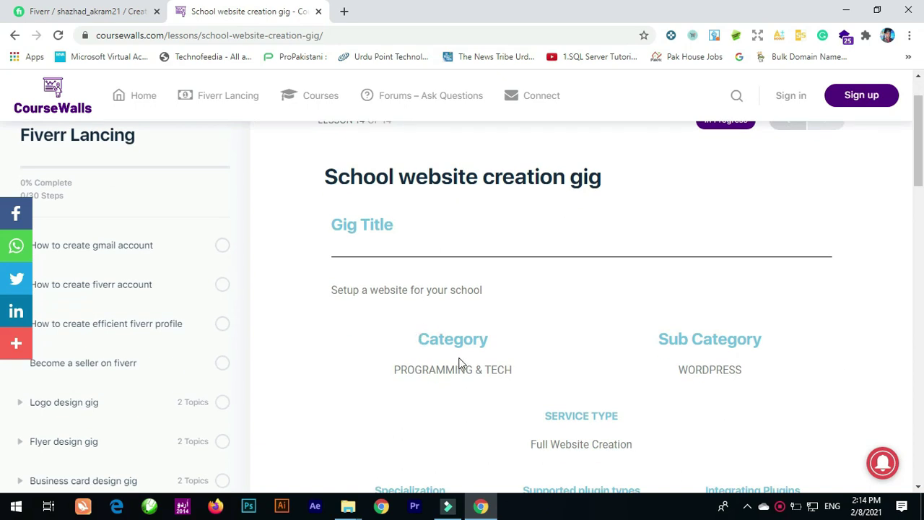
{"action": "scroll", "coordinate": [461, 365], "scroll_direction": "down", "scroll_amount": 2}
{"action": "scroll", "coordinate": [441, 340], "scroll_direction": "up", "scroll_amount": 2}
{"action": "left_click", "coordinate": [110, 10]}
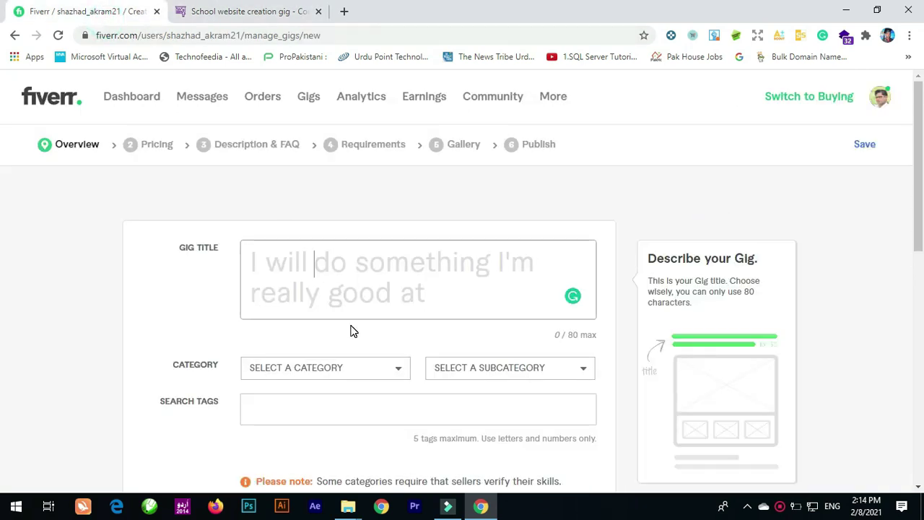
{"action": "scroll", "coordinate": [351, 333], "scroll_direction": "down", "scroll_amount": 3}
{"action": "scroll", "coordinate": [351, 334], "scroll_direction": "up", "scroll_amount": 3}
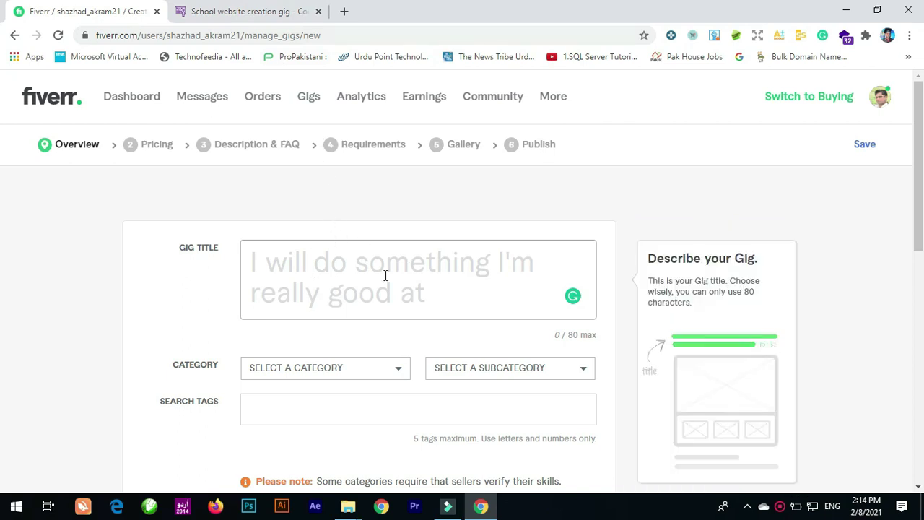
- Copy the gig title "Setup a website for your school" from the lesson into the Fiverr gig title
{"action": "left_click", "coordinate": [246, 11]}
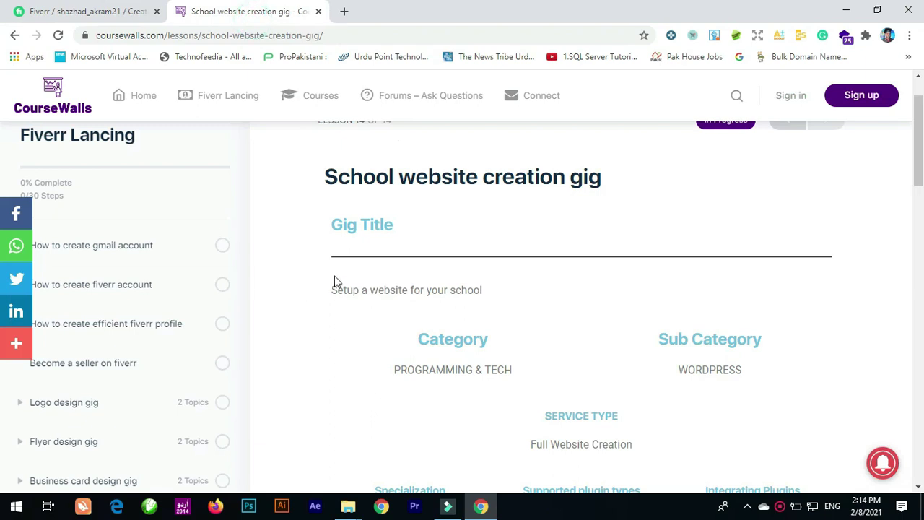
{"action": "left_click_drag", "start_coordinate": [332, 288], "coordinate": [484, 291]}
{"action": "key", "text": "ctrl+c"}
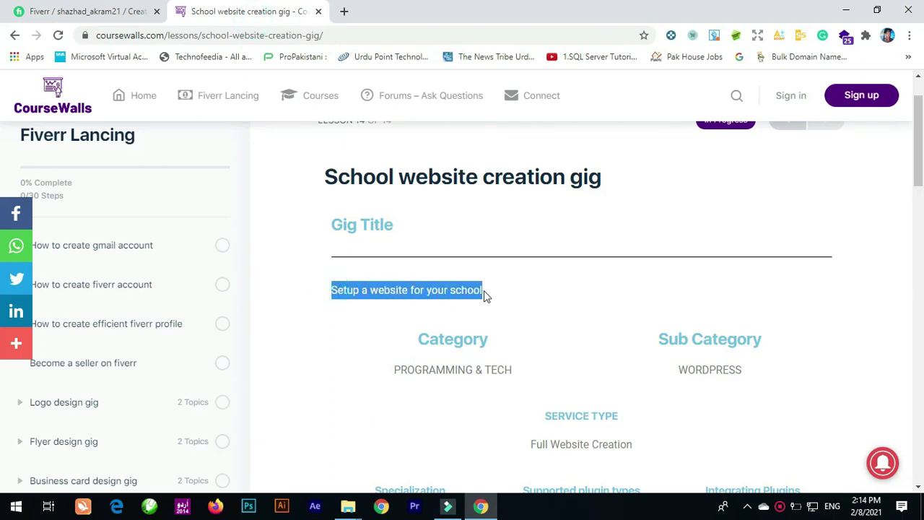
{"action": "left_click", "coordinate": [116, 10]}
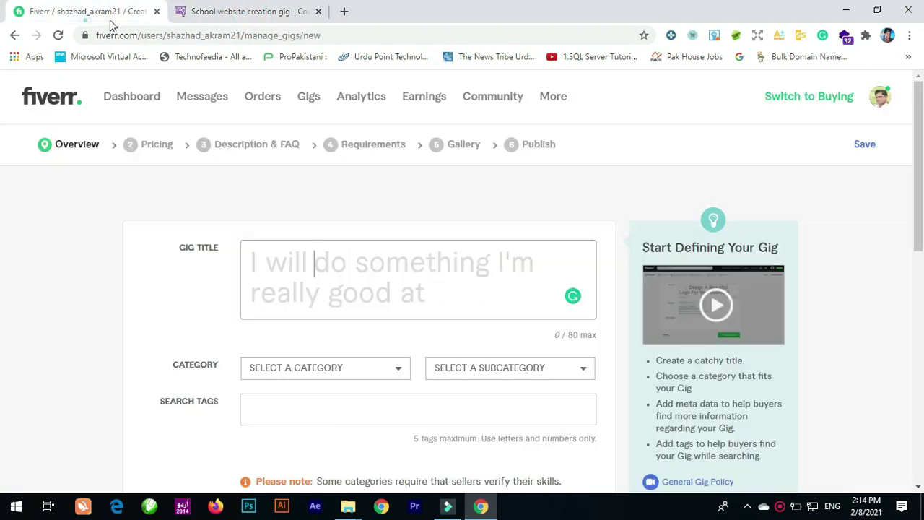
{"action": "left_click", "coordinate": [349, 265]}
{"action": "key", "text": "ctrl+v"}
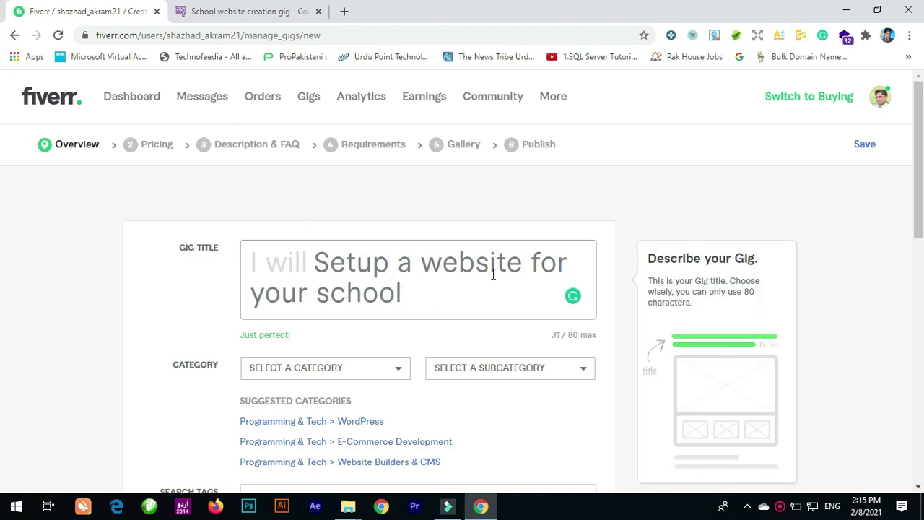
- Set the gig's category to Programming & Tech and its subcategory to WordPress, as given in the lesson
{"action": "left_click", "coordinate": [230, 15]}
{"action": "scroll", "coordinate": [418, 353], "scroll_direction": "down", "scroll_amount": 1}
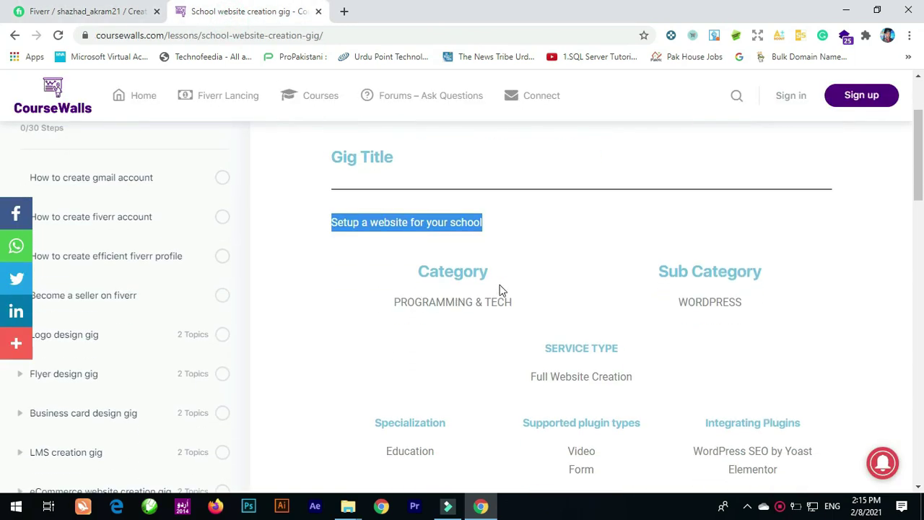
{"action": "left_click", "coordinate": [25, 7]}
{"action": "scroll", "coordinate": [314, 262], "scroll_direction": "down", "scroll_amount": 2}
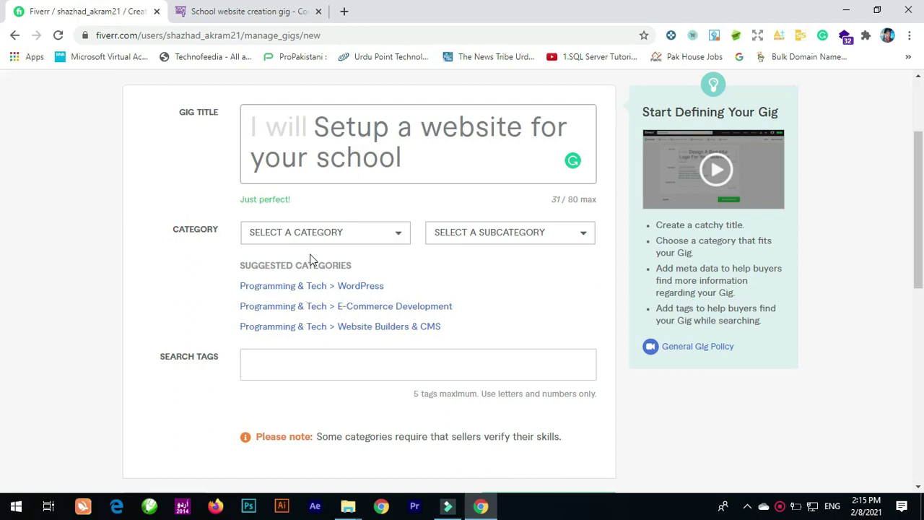
{"action": "left_click", "coordinate": [267, 235]}
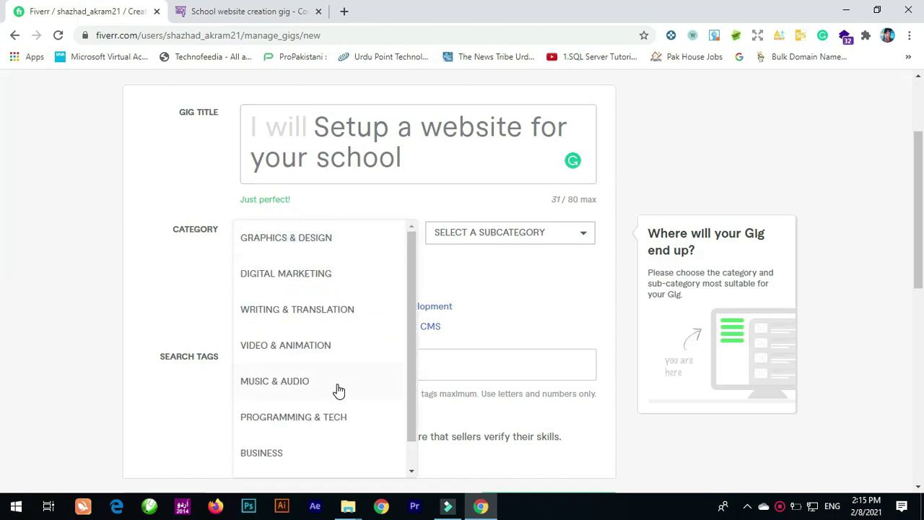
{"action": "scroll", "coordinate": [336, 393], "scroll_direction": "down", "scroll_amount": 1}
{"action": "scroll", "coordinate": [328, 423], "scroll_direction": "down", "scroll_amount": 2}
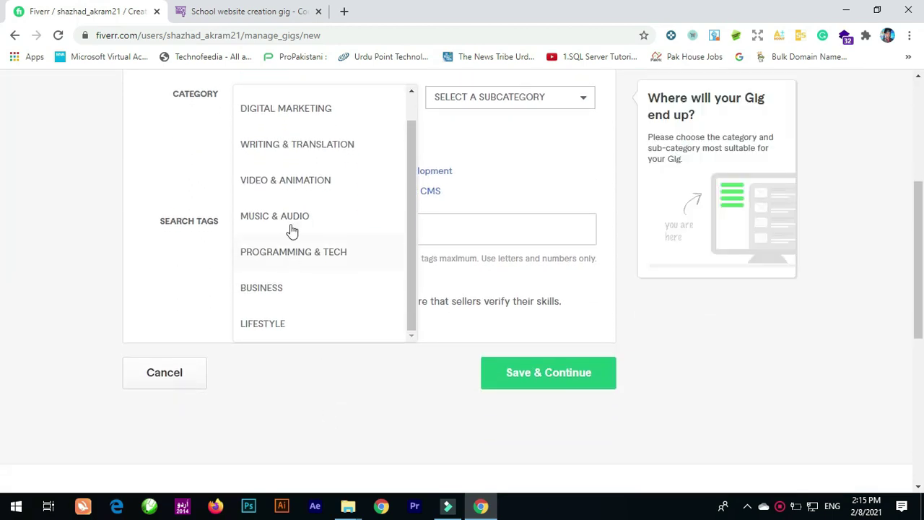
{"action": "left_click", "coordinate": [335, 259]}
{"action": "left_click", "coordinate": [547, 101]}
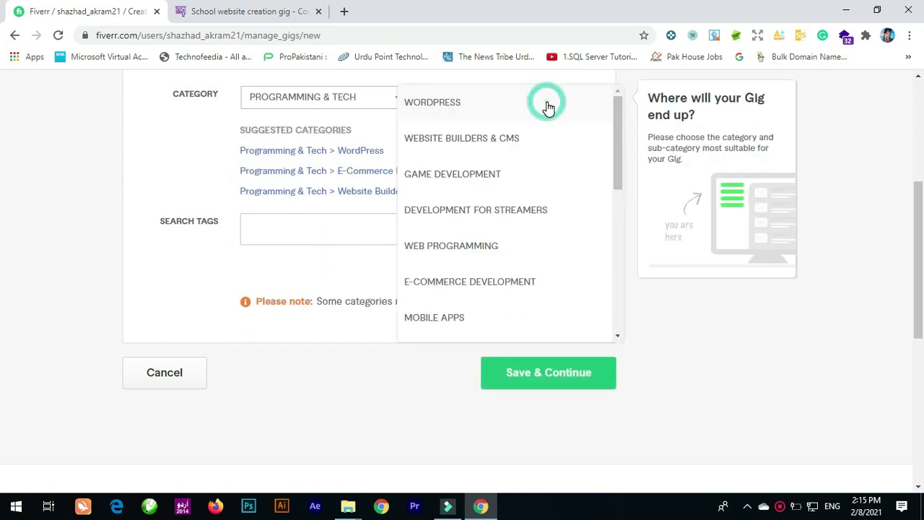
{"action": "left_click", "coordinate": [429, 101]}
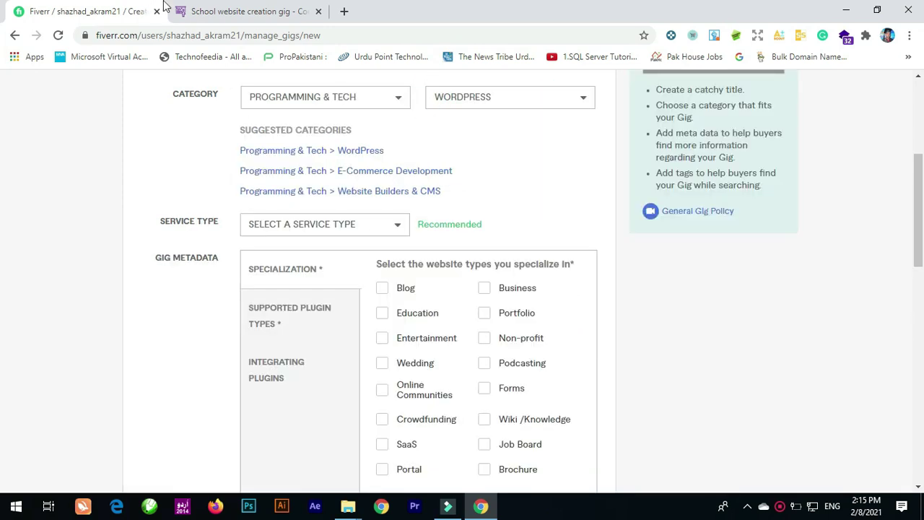
- Check the service type in the lesson and set the gig's service type to Full Website Creation
{"action": "left_click", "coordinate": [225, 15]}
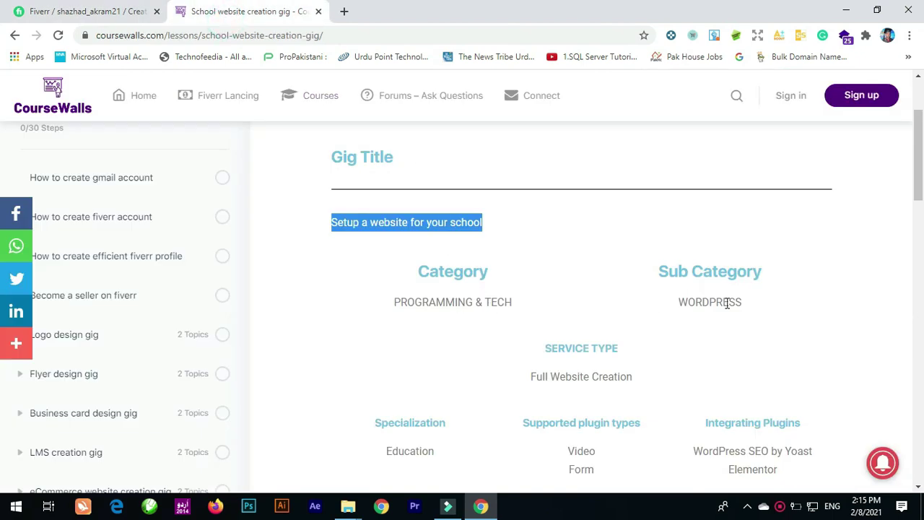
{"action": "left_click", "coordinate": [81, 8]}
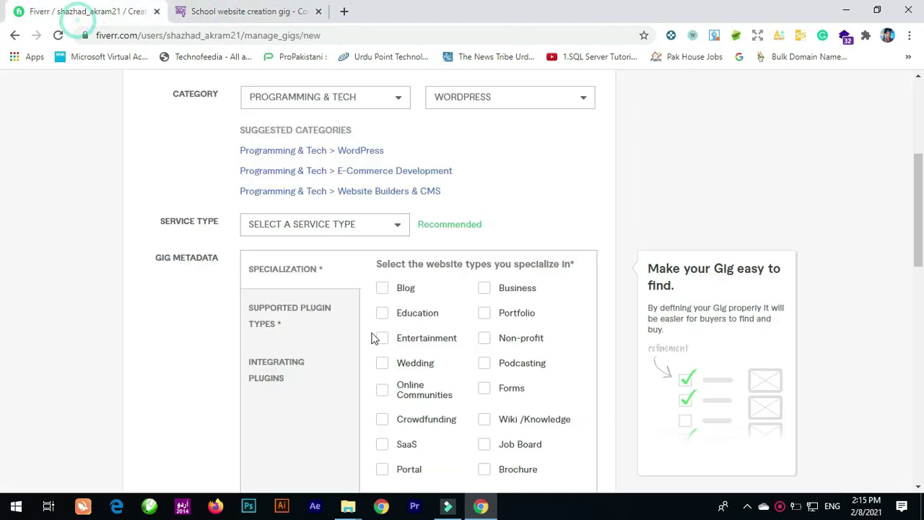
{"action": "left_click", "coordinate": [309, 228]}
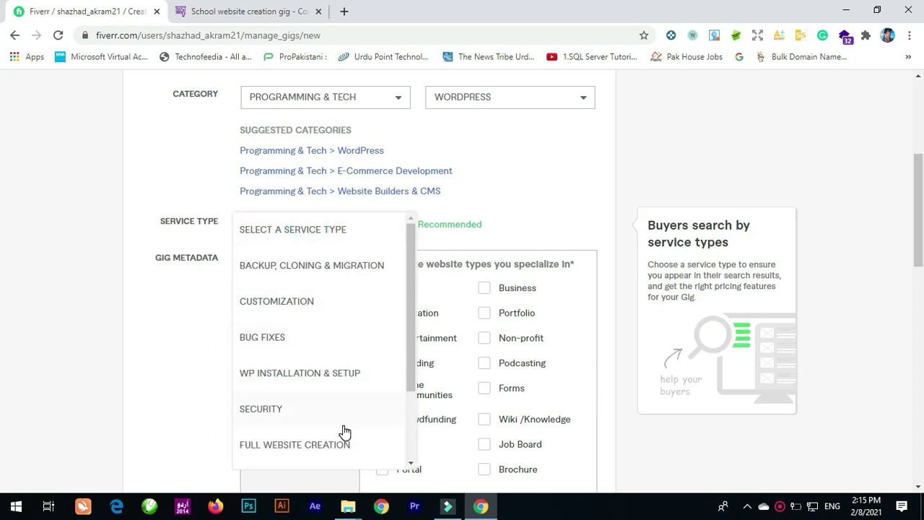
{"action": "scroll", "coordinate": [345, 431], "scroll_direction": "down", "scroll_amount": 1}
{"action": "left_click", "coordinate": [325, 384]}
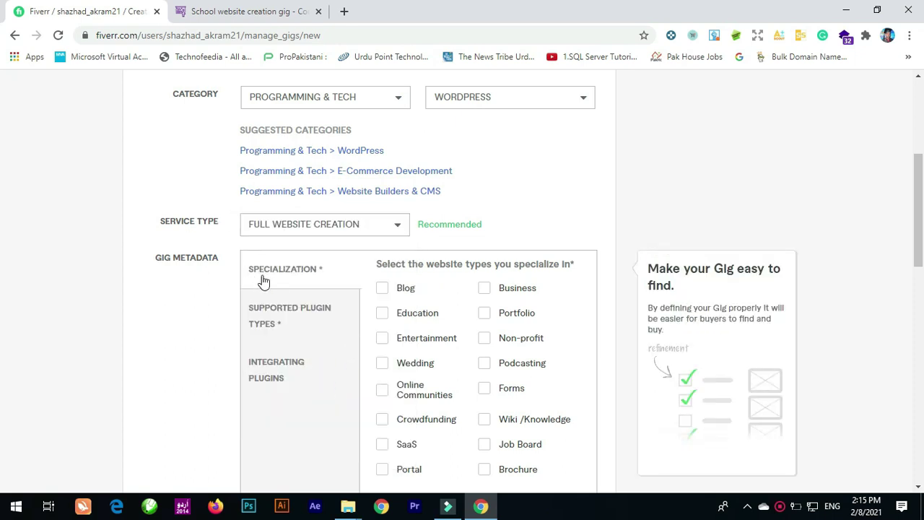
- Check the lesson's metadata values and select Education as the gig's website specialization
{"action": "left_click", "coordinate": [222, 8]}
{"action": "scroll", "coordinate": [556, 382], "scroll_direction": "down", "scroll_amount": 2}
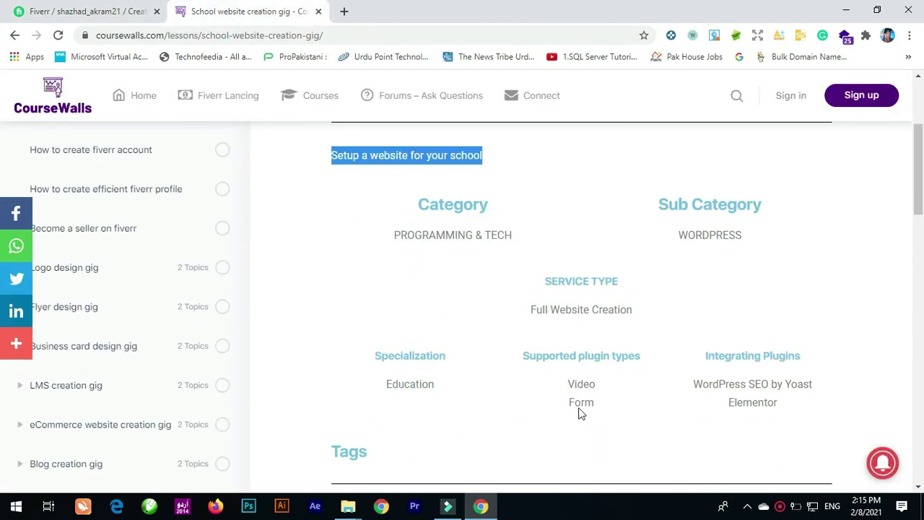
{"action": "left_click", "coordinate": [67, 6]}
{"action": "scroll", "coordinate": [356, 375], "scroll_direction": "down", "scroll_amount": 2}
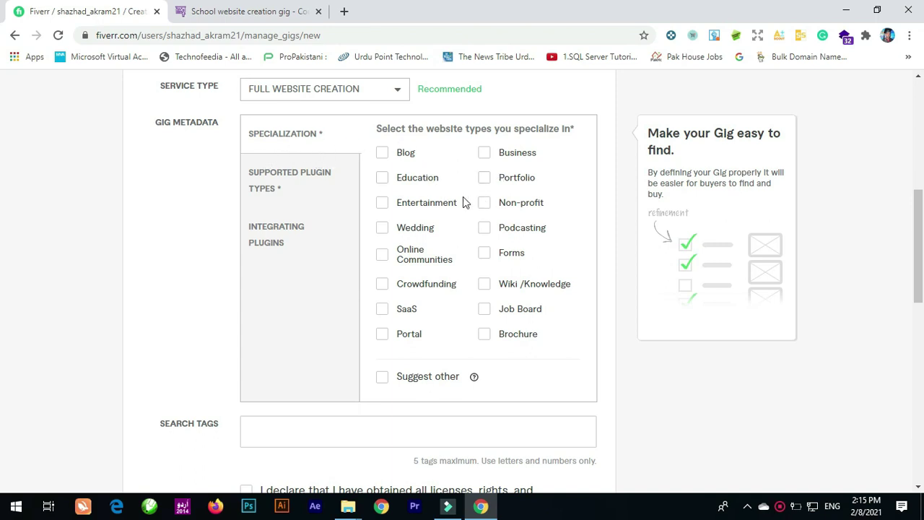
{"action": "left_click", "coordinate": [406, 182]}
{"action": "left_click", "coordinate": [484, 252]}
- Select Video and Form as the supported plugin types in the gig metadata
{"action": "left_click", "coordinate": [285, 181]}
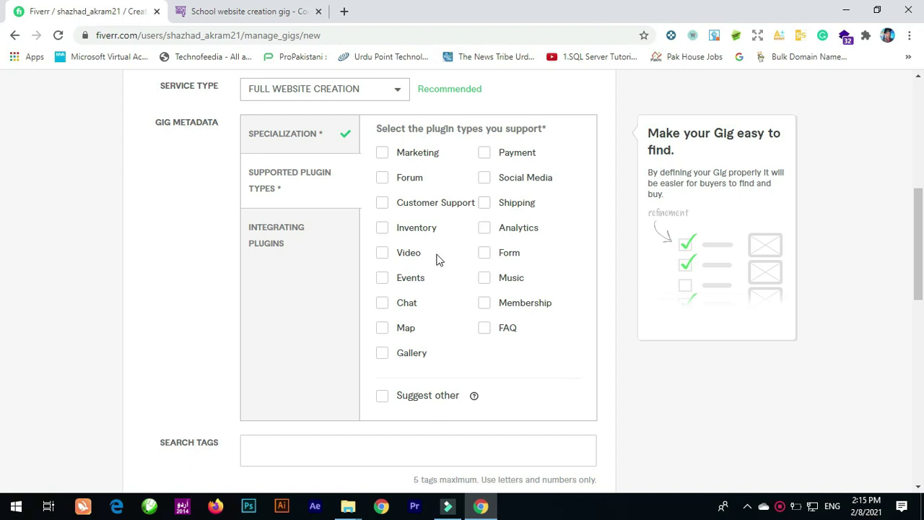
{"action": "left_click", "coordinate": [409, 255]}
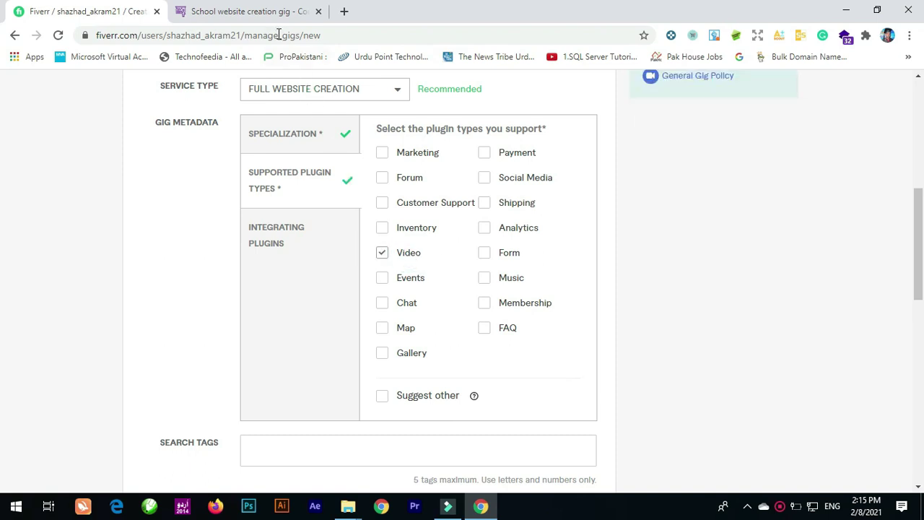
{"action": "left_click", "coordinate": [483, 255]}
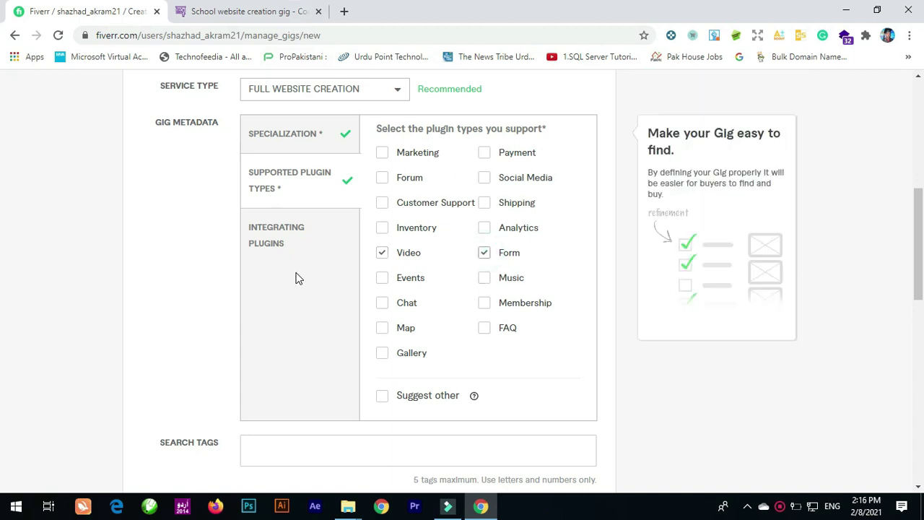
- Select WordPress SEO by Yoast and Elementor as the integrating plugins in the gig metadata
{"action": "left_click", "coordinate": [275, 241]}
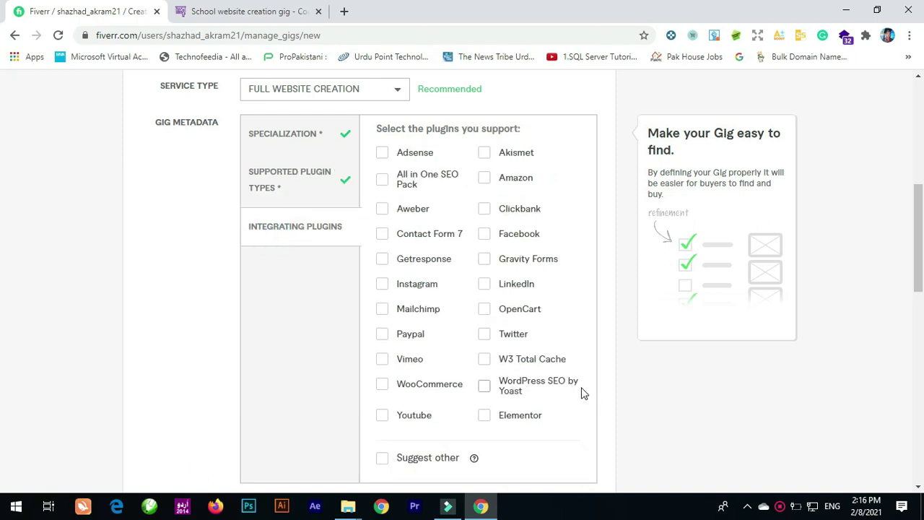
{"action": "left_click", "coordinate": [485, 387]}
{"action": "left_click", "coordinate": [485, 419]}
- Copy the first tag, "School", from the lesson's tag list into the gig's search tags
{"action": "scroll", "coordinate": [506, 444], "scroll_direction": "down", "scroll_amount": 4}
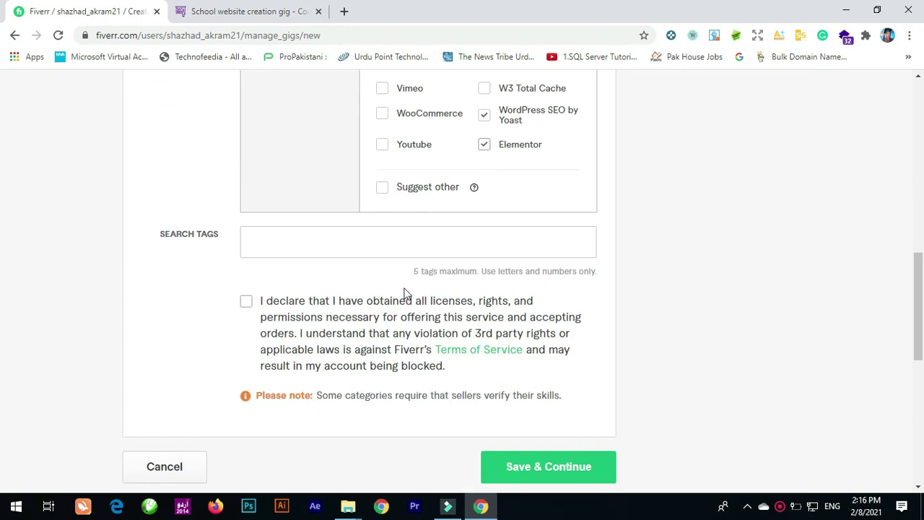
{"action": "left_click", "coordinate": [206, 10]}
{"action": "scroll", "coordinate": [416, 318], "scroll_direction": "down", "scroll_amount": 1}
{"action": "scroll", "coordinate": [416, 318], "scroll_direction": "down", "scroll_amount": 2}
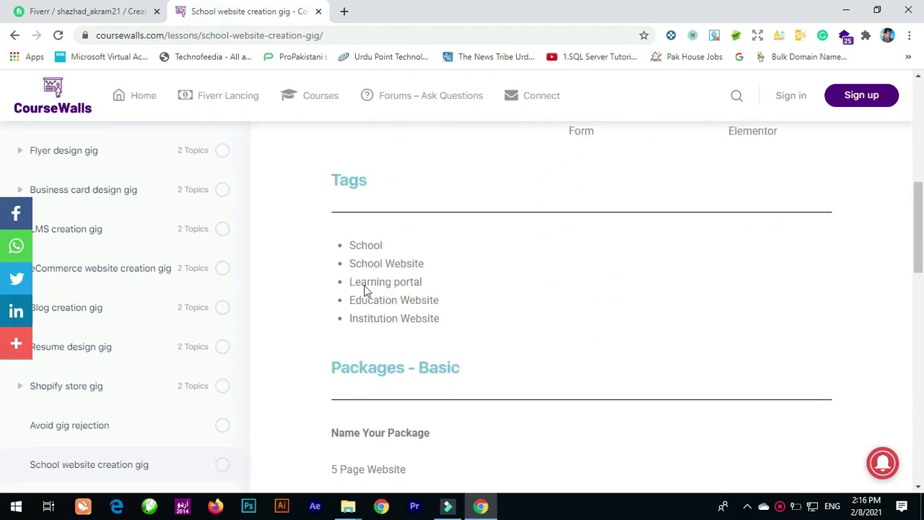
{"action": "double_click", "coordinate": [353, 245]}
{"action": "key", "text": "ctrl+c"}
{"action": "left_click", "coordinate": [123, 13]}
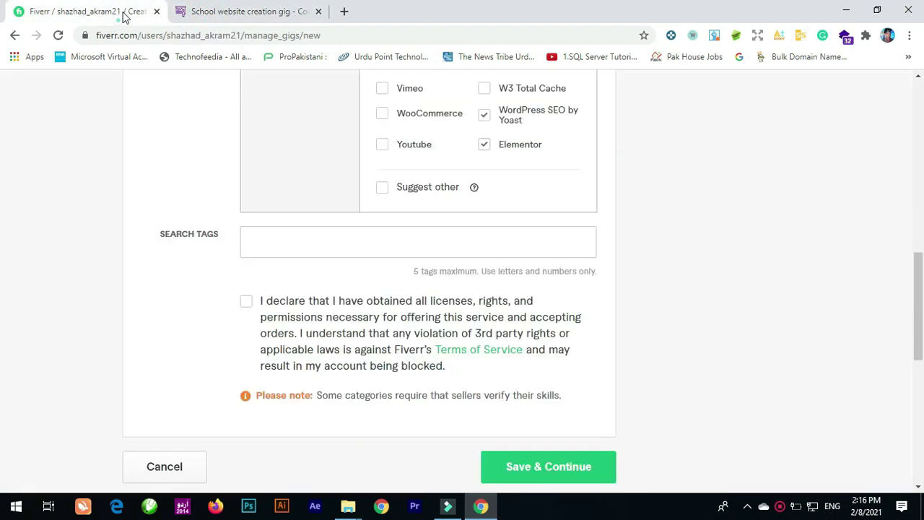
{"action": "left_click", "coordinate": [348, 243]}
{"action": "key", "text": "ctrl+v"}
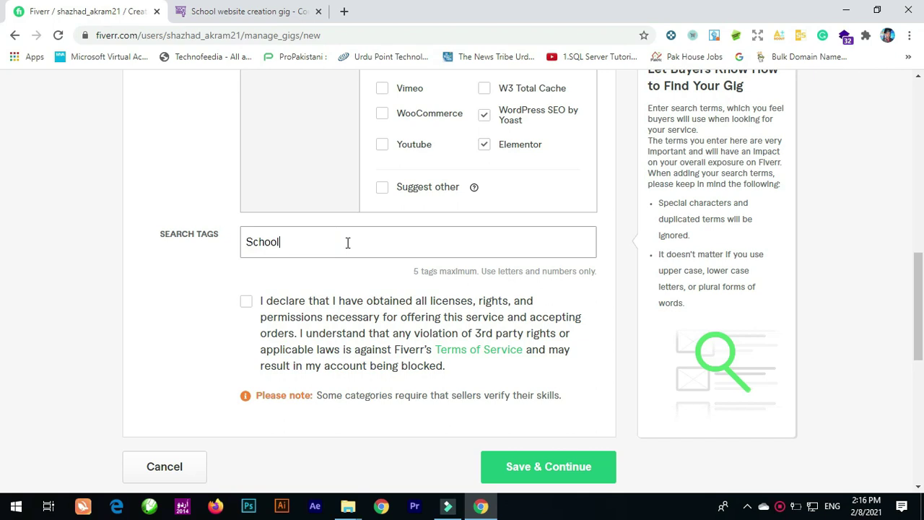
- Confirm the "School" tag and copy "School Website" from the lesson into the gig's search tags
{"action": "left_click", "coordinate": [254, 13]}
{"action": "left_click_drag", "start_coordinate": [351, 263], "coordinate": [430, 264]}
{"action": "key", "text": "ctrl+c"}
{"action": "left_click", "coordinate": [120, 9]}
{"action": "left_click", "coordinate": [394, 232]}
{"action": "key", "text": "Return"}
{"action": "key", "text": "ctrl+v"}
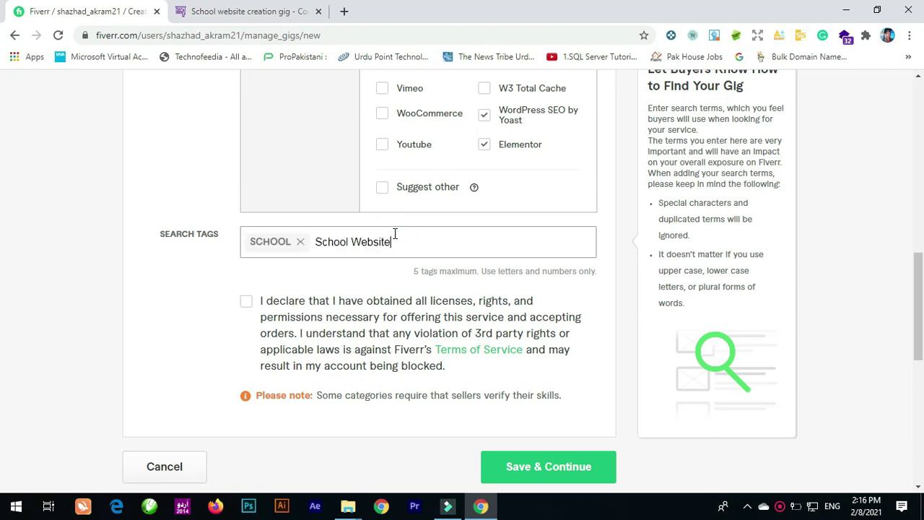
- Confirm the "School Website" tag and copy "Learning portal" from the lesson into the gig's search tags
{"action": "left_click", "coordinate": [245, 8]}
{"action": "left_click_drag", "start_coordinate": [350, 283], "coordinate": [429, 288]}
{"action": "key", "text": "ctrl+c"}
{"action": "left_click", "coordinate": [86, 12]}
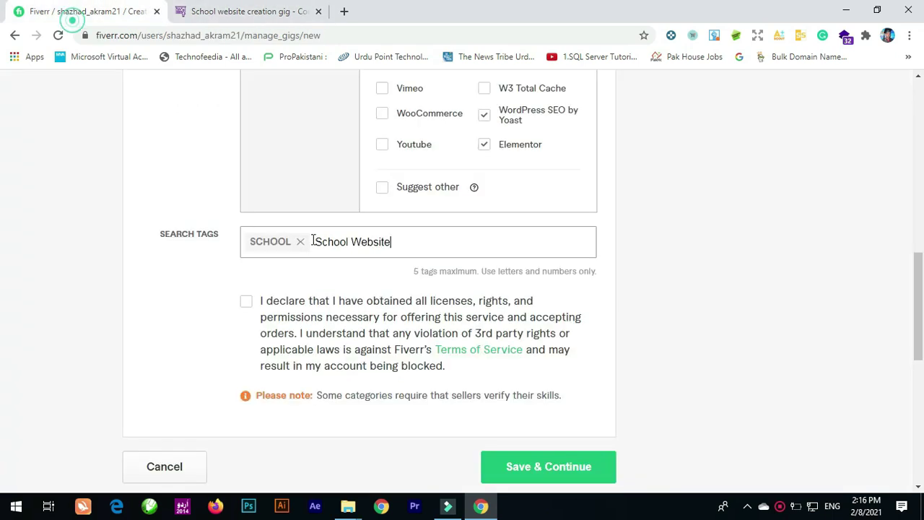
{"action": "left_click", "coordinate": [427, 246]}
{"action": "key", "text": "Return"}
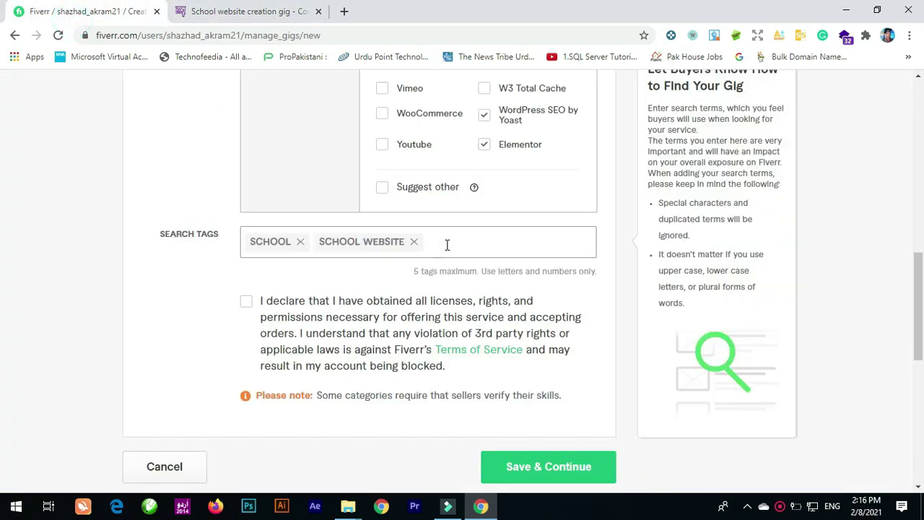
{"action": "key", "text": "ctrl+v"}
- Confirm the "Learning portal" tag and copy "Education Website" from the lesson into the gig's search tags
{"action": "left_click", "coordinate": [208, 12]}
{"action": "left_click", "coordinate": [350, 296]}
{"action": "left_click_drag", "start_coordinate": [359, 295], "coordinate": [440, 300]}
{"action": "key", "text": "ctrl+c"}
{"action": "left_click", "coordinate": [87, 12]}
{"action": "key", "text": "Return"}
{"action": "key", "text": "ctrl+v"}
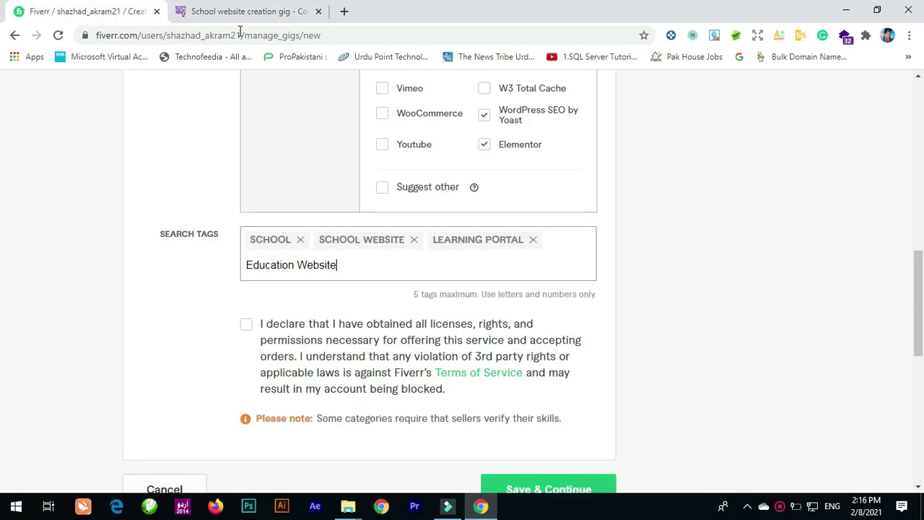
- Confirm the "Education Website" tag and add "Institution Website" from the lesson as the last search tag
{"action": "left_click", "coordinate": [234, 14]}
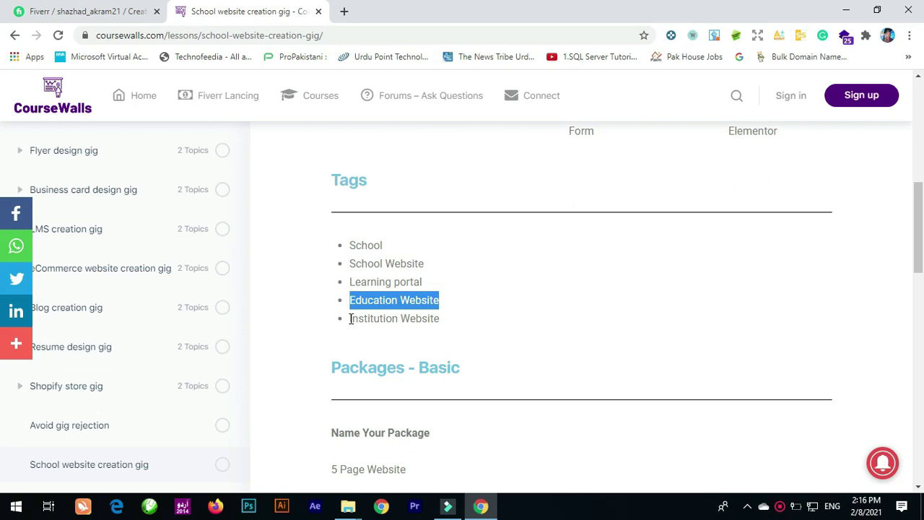
{"action": "left_click_drag", "start_coordinate": [351, 318], "coordinate": [450, 326]}
{"action": "key", "text": "ctrl+c"}
{"action": "left_click", "coordinate": [144, 13]}
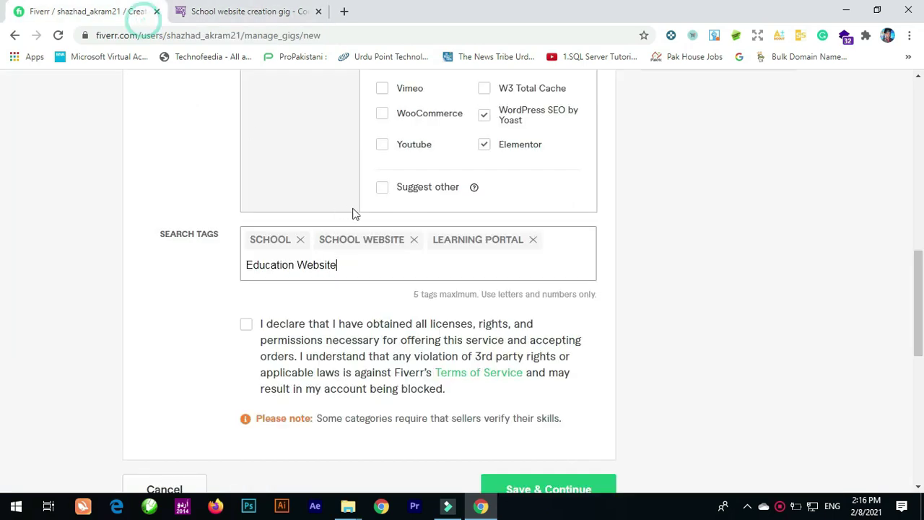
{"action": "key", "text": "Return"}
{"action": "key", "text": "ctrl+v"}
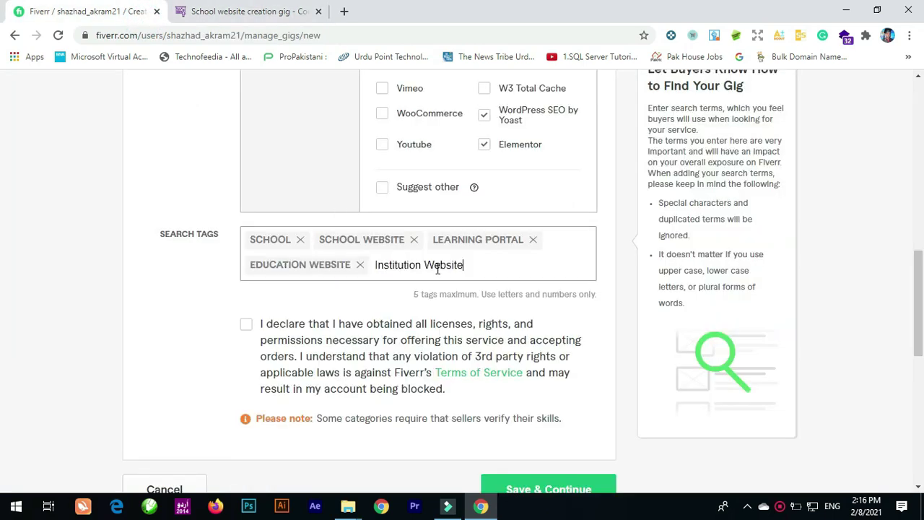
{"action": "left_click", "coordinate": [489, 266]}
{"action": "key", "text": "Return"}
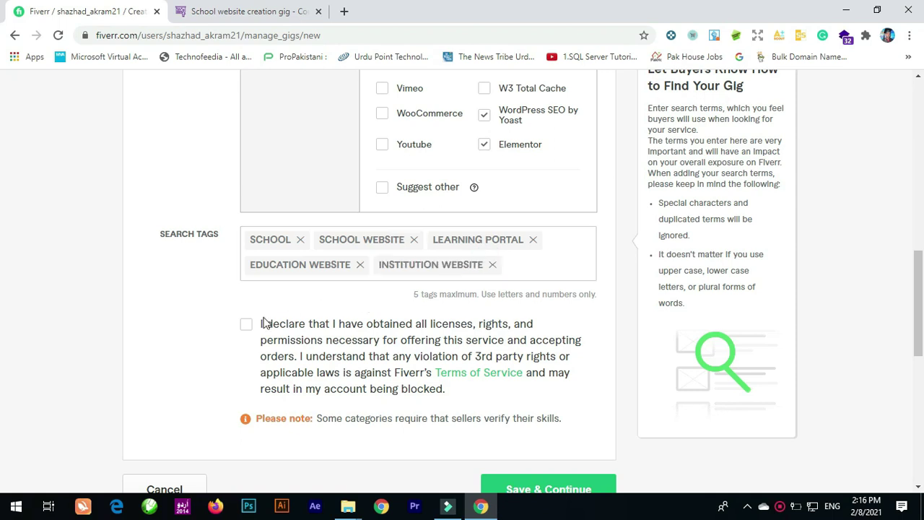
- Accept the licenses and rights declaration, then save the gig overview and continue to pricing
{"action": "left_click", "coordinate": [247, 329]}
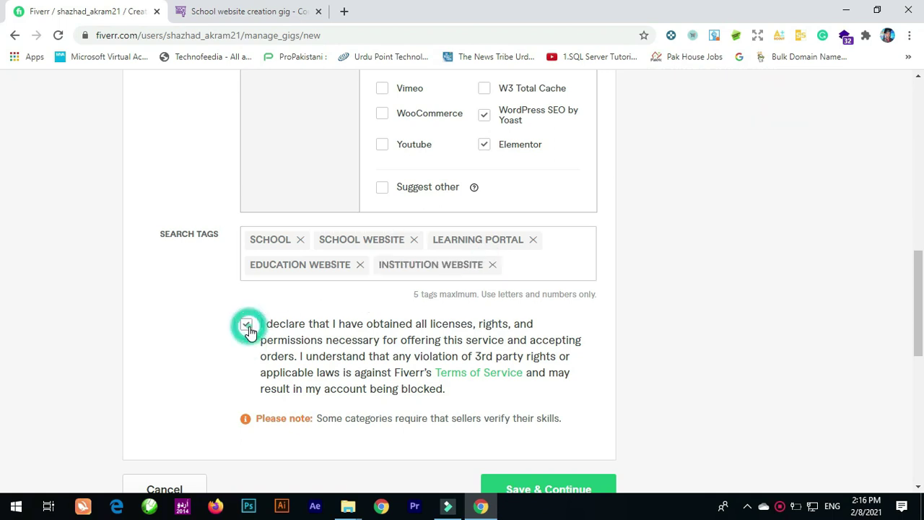
{"action": "scroll", "coordinate": [306, 352], "scroll_direction": "down", "scroll_amount": 3}
{"action": "left_click", "coordinate": [529, 288]}
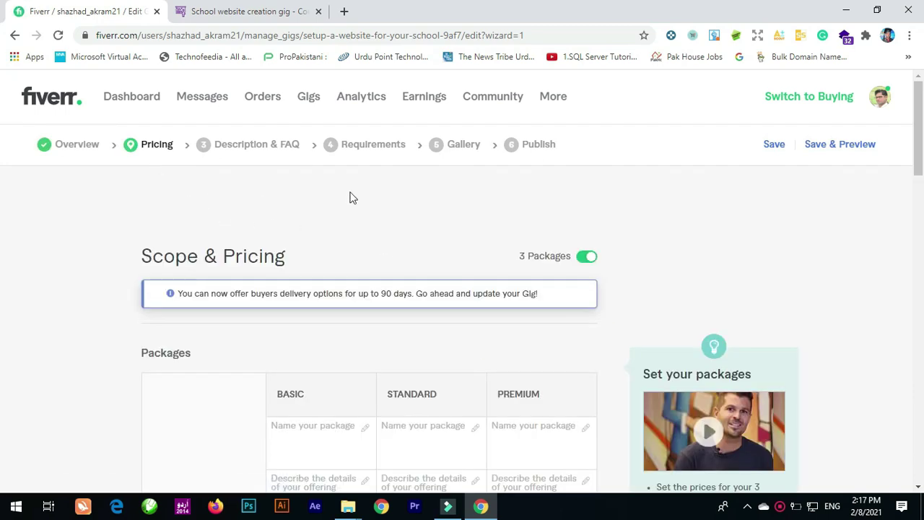
- Check the package details in the lesson and turn off the 3 Packages option so the gig offers only the Basic package
{"action": "left_click", "coordinate": [239, 11]}
{"action": "scroll", "coordinate": [491, 278], "scroll_direction": "down", "scroll_amount": 1}
{"action": "scroll", "coordinate": [506, 286], "scroll_direction": "down", "scroll_amount": 3}
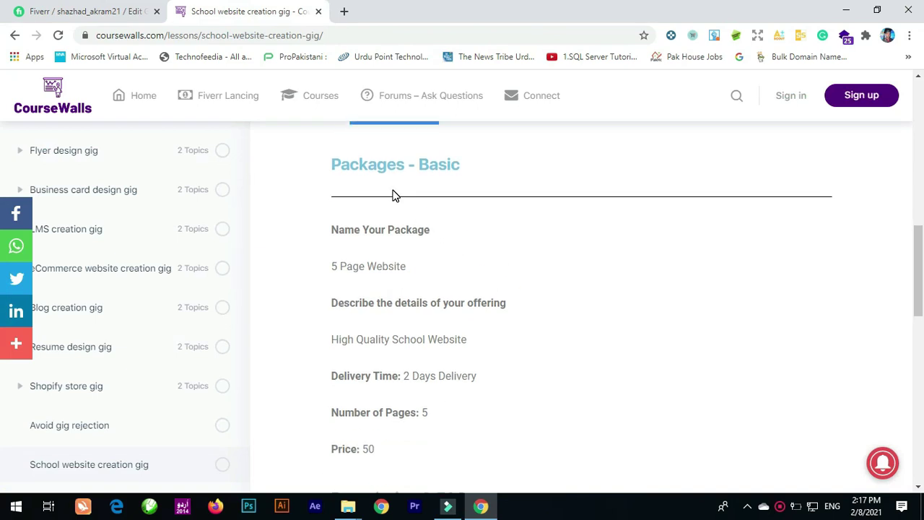
{"action": "scroll", "coordinate": [441, 289], "scroll_direction": "down", "scroll_amount": 1}
{"action": "left_click", "coordinate": [123, 11]}
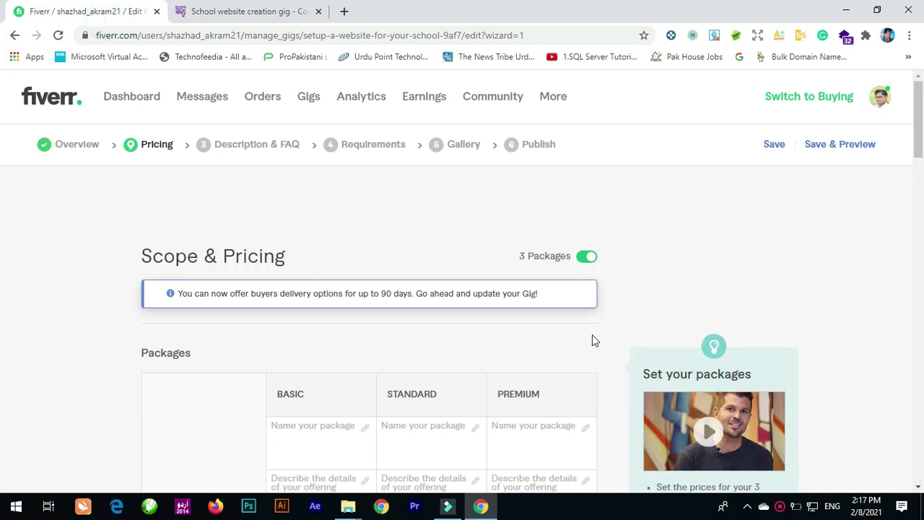
{"action": "scroll", "coordinate": [430, 367], "scroll_direction": "down", "scroll_amount": 1}
{"action": "scroll", "coordinate": [379, 361], "scroll_direction": "down", "scroll_amount": 2}
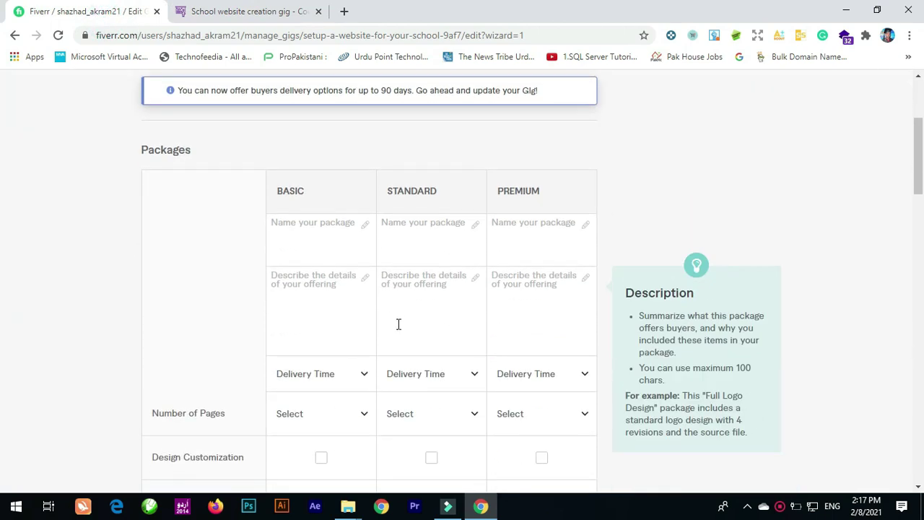
{"action": "scroll", "coordinate": [399, 325], "scroll_direction": "up", "scroll_amount": 1}
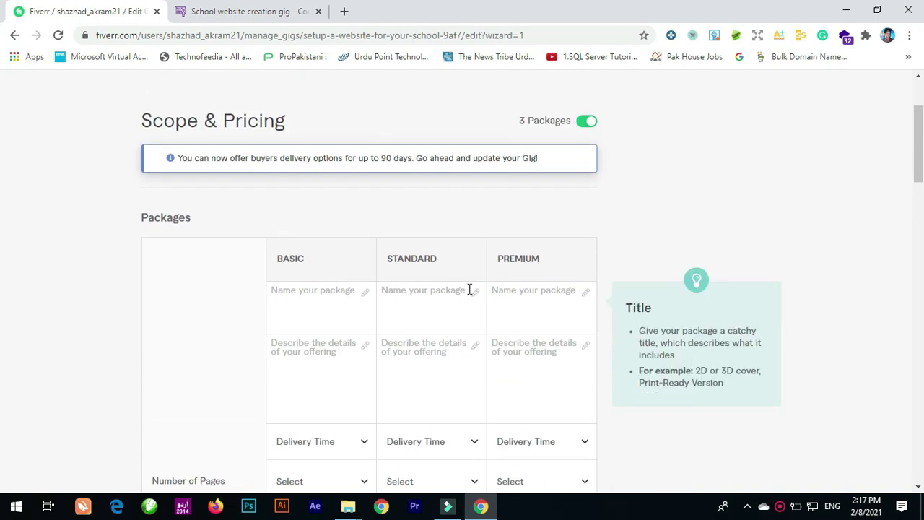
{"action": "left_click", "coordinate": [588, 122]}
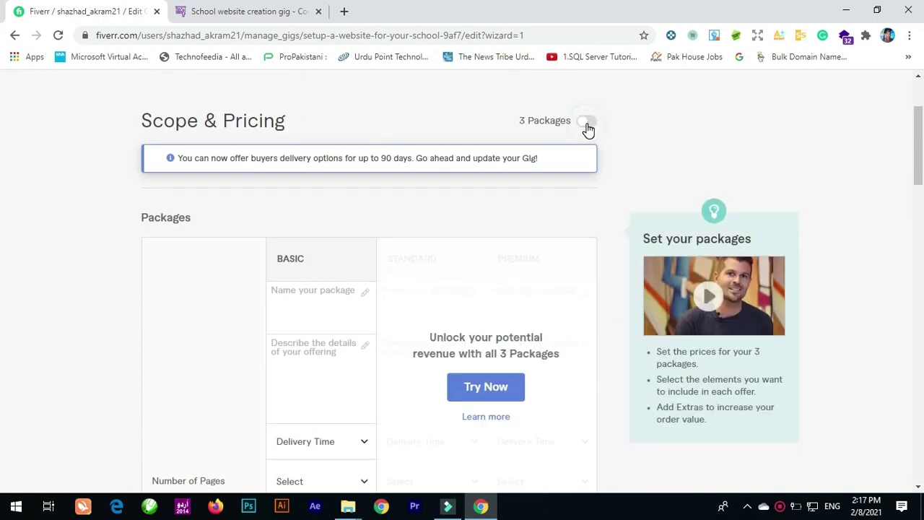
- Name the Basic package "5 Page Website" using the package name copied from the CourseWalls lesson
{"action": "scroll", "coordinate": [568, 206], "scroll_direction": "down", "scroll_amount": 2}
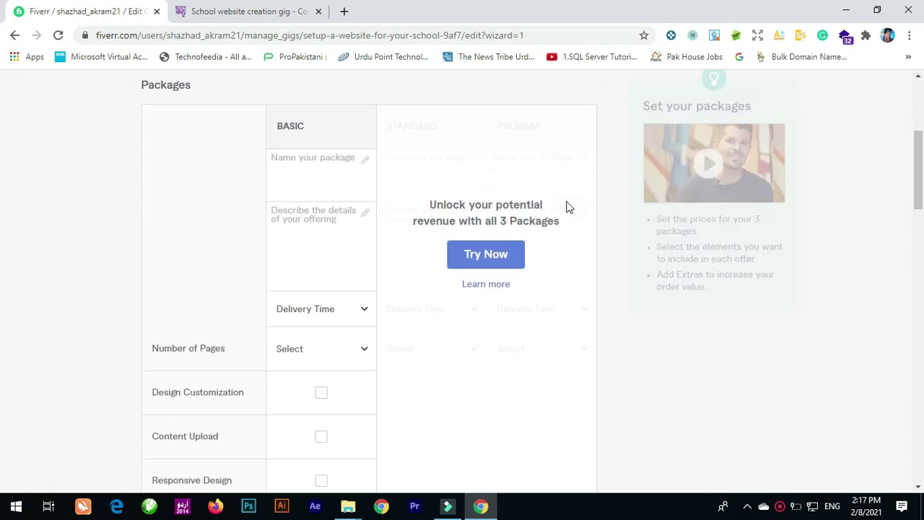
{"action": "left_click", "coordinate": [221, 10]}
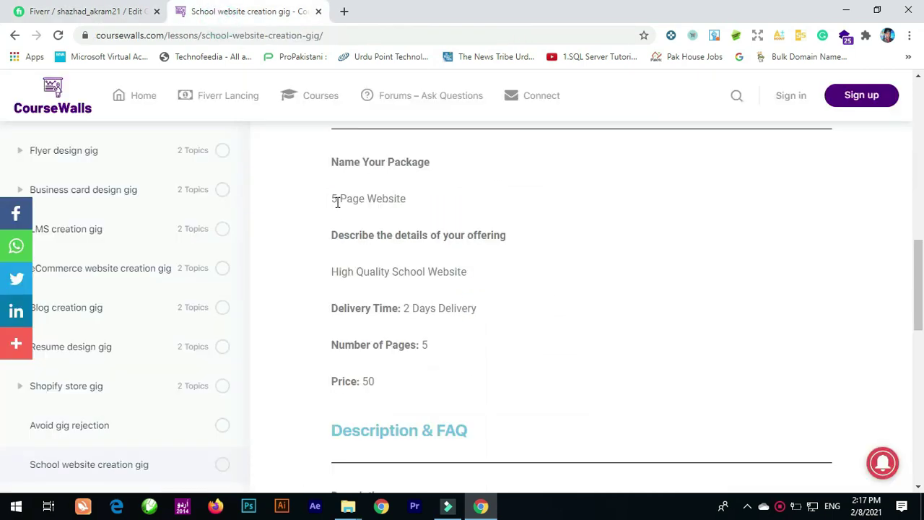
{"action": "left_click_drag", "start_coordinate": [332, 198], "coordinate": [426, 209]}
{"action": "key", "text": "ctrl+c"}
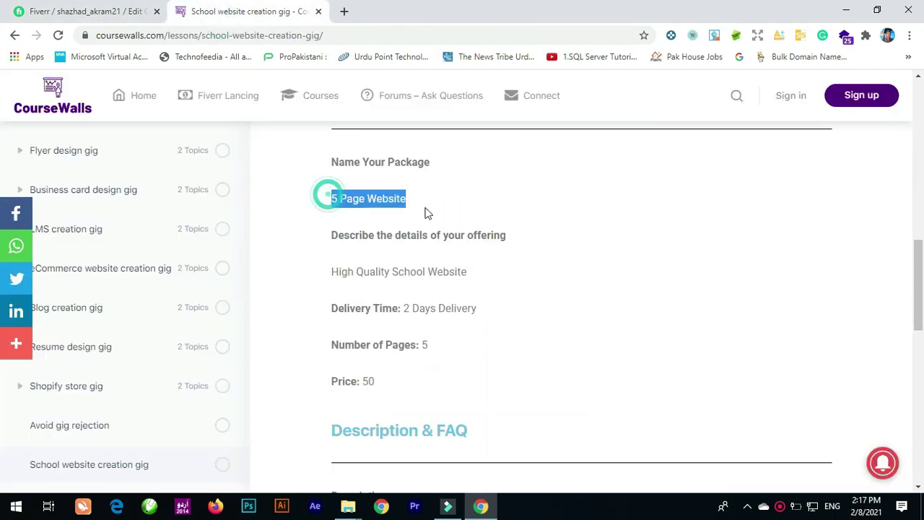
{"action": "left_click", "coordinate": [100, 11]}
{"action": "left_click", "coordinate": [311, 162]}
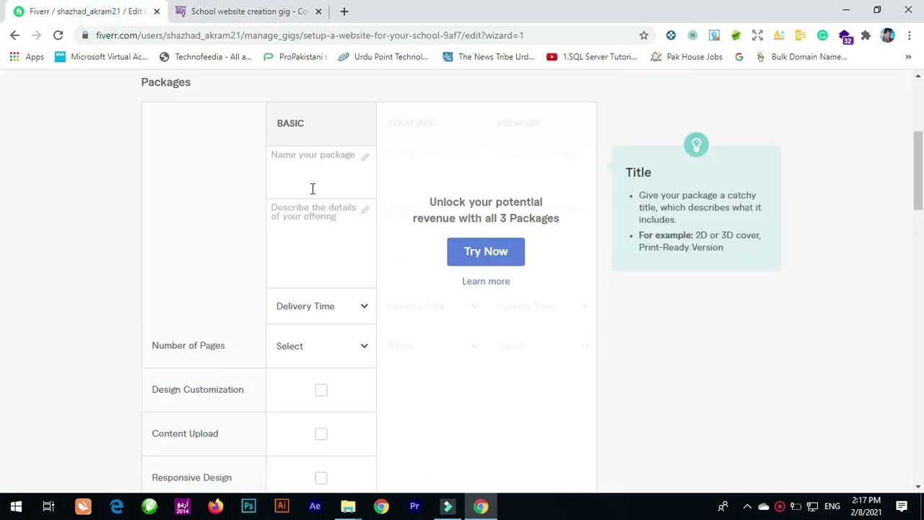
{"action": "key", "text": "ctrl+v"}
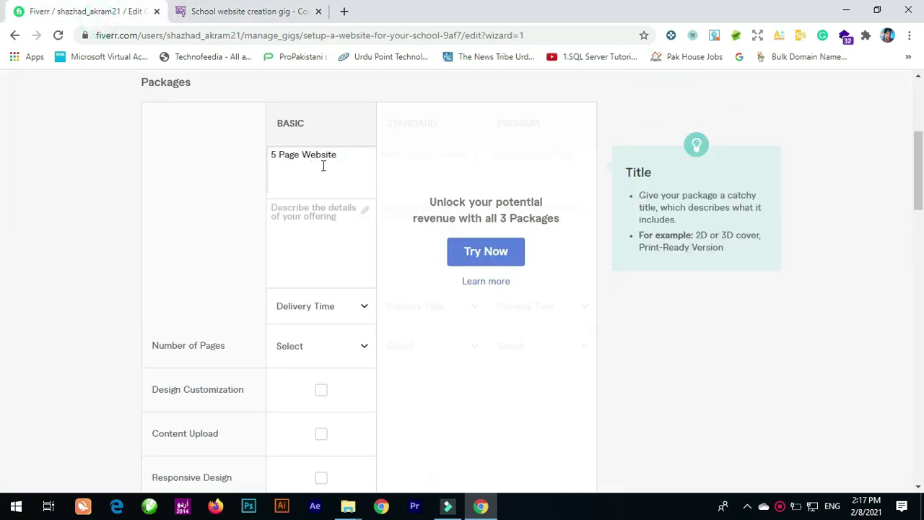
- Describe the Basic package's offering as "High Quality School Website", copied from the lesson
{"action": "left_click", "coordinate": [317, 239]}
{"action": "left_click", "coordinate": [233, 9]}
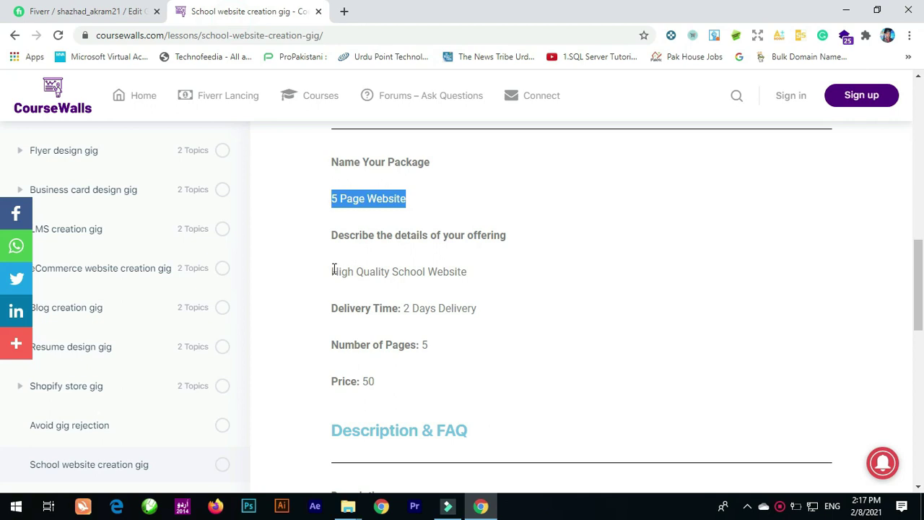
{"action": "left_click_drag", "start_coordinate": [332, 271], "coordinate": [462, 272]}
{"action": "key", "text": "ctrl+c"}
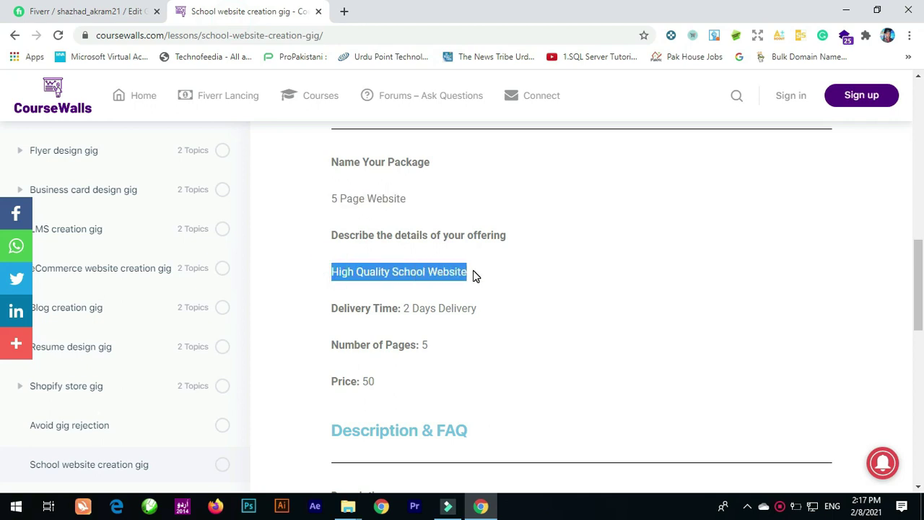
{"action": "left_click", "coordinate": [67, 18]}
{"action": "left_click", "coordinate": [316, 217]}
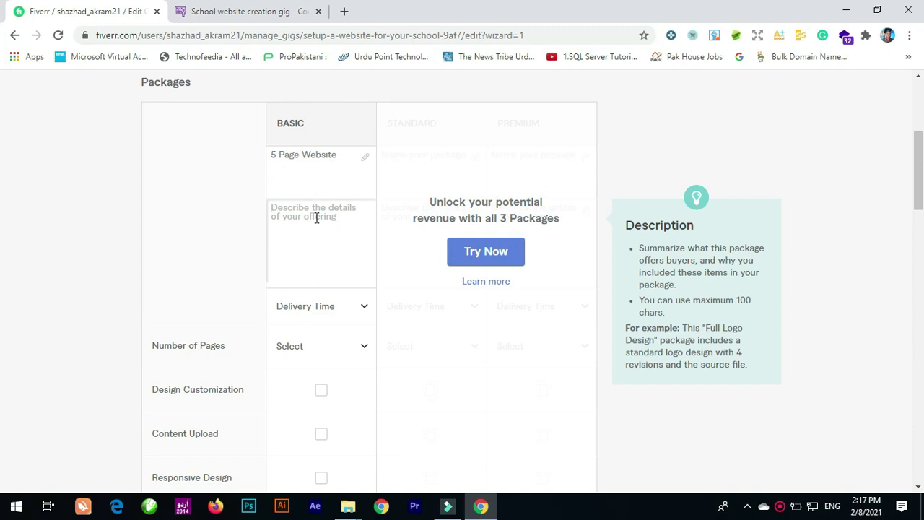
{"action": "key", "text": "ctrl+v"}
- Set the Basic package to 2 days delivery and choose 5 as the number of pages, as listed in the lesson
{"action": "left_click", "coordinate": [357, 308]}
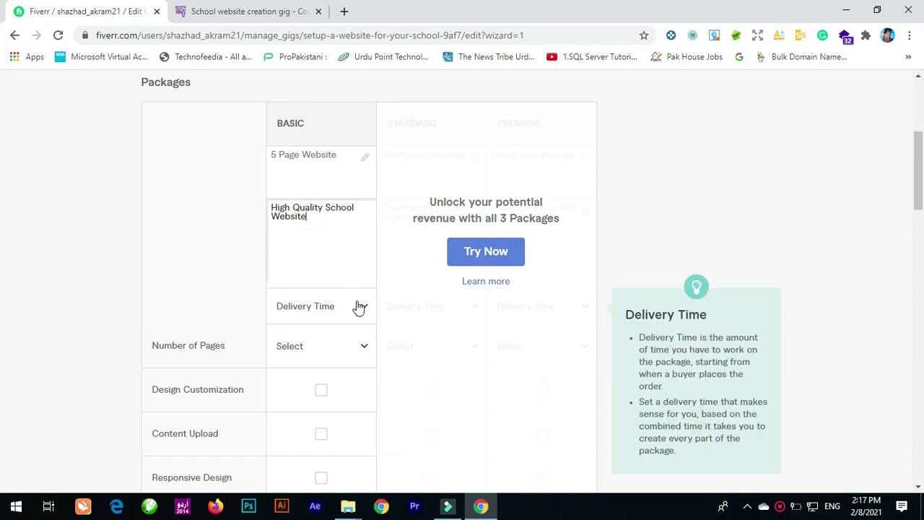
{"action": "scroll", "coordinate": [357, 309], "scroll_direction": "down", "scroll_amount": 2}
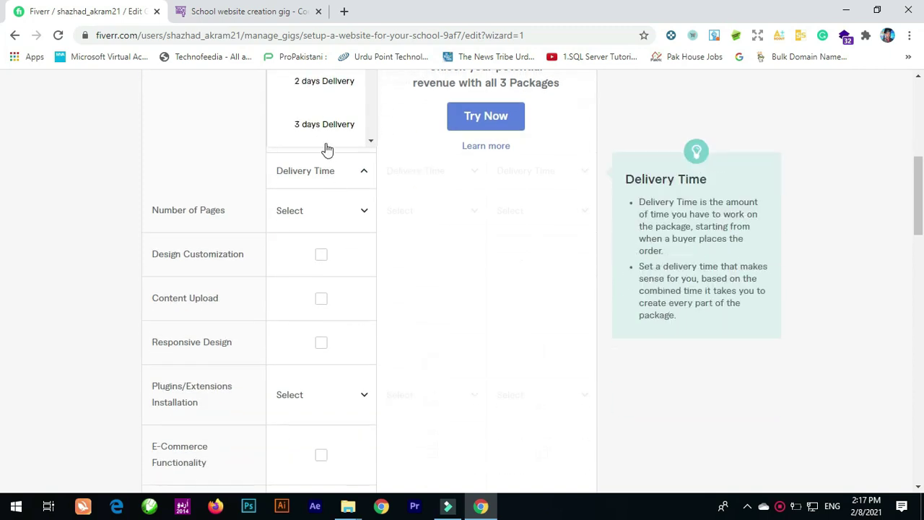
{"action": "left_click", "coordinate": [320, 83]}
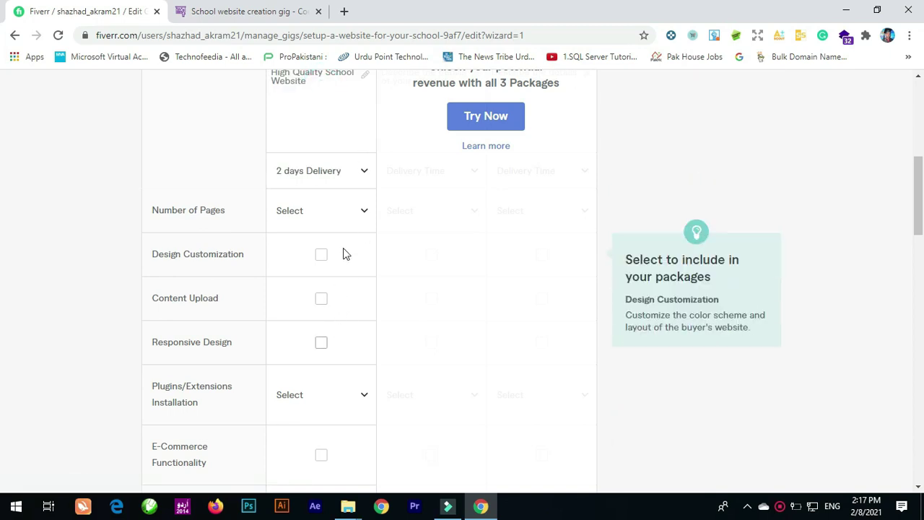
{"action": "left_click", "coordinate": [327, 210]}
{"action": "scroll", "coordinate": [327, 318], "scroll_direction": "down", "scroll_amount": 3}
{"action": "left_click", "coordinate": [330, 335]}
- Set the Basic package's price to $50
{"action": "scroll", "coordinate": [330, 340], "scroll_direction": "down", "scroll_amount": 3}
{"action": "left_click", "coordinate": [330, 391]}
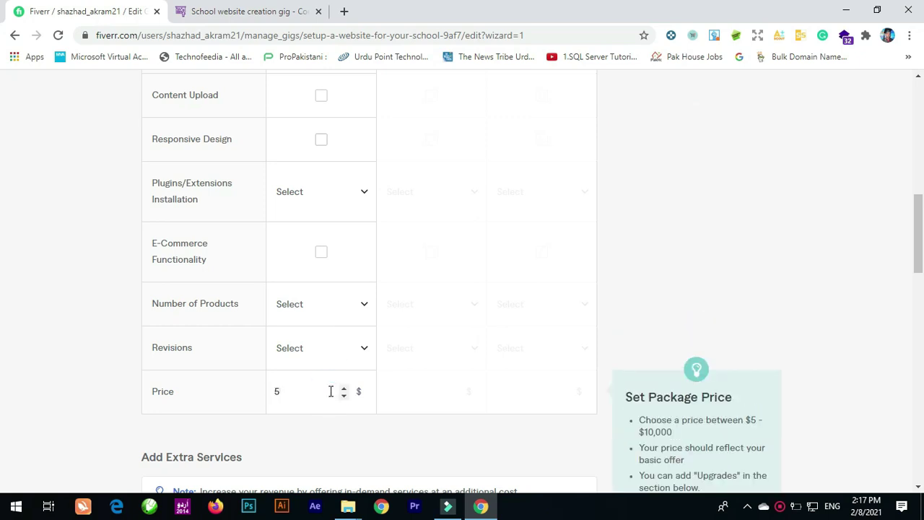
{"action": "type", "text": "50"}
{"action": "left_click", "coordinate": [349, 441]}
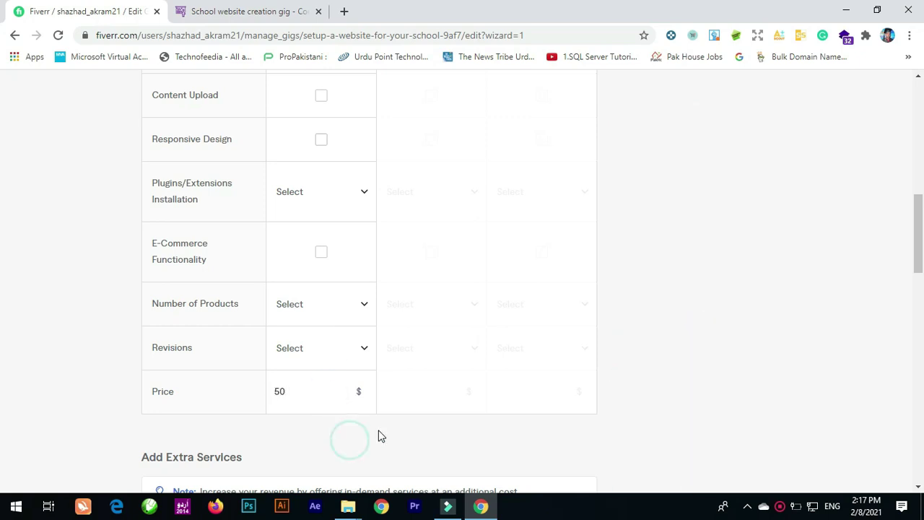
- Turn off the E-Commerce Functionality and Additional Revision extras, then save the pricing and continue to the description
{"action": "scroll", "coordinate": [327, 415], "scroll_direction": "down", "scroll_amount": 2}
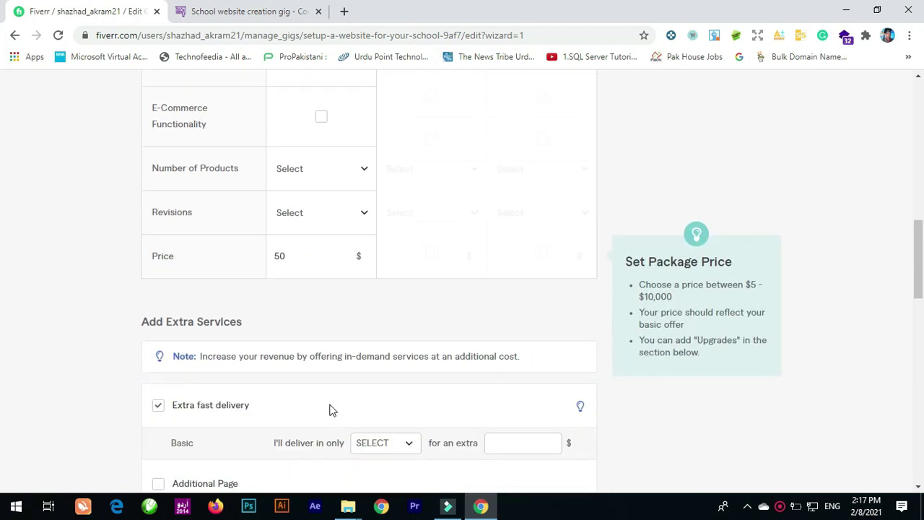
{"action": "scroll", "coordinate": [334, 305], "scroll_direction": "down", "scroll_amount": 2}
{"action": "scroll", "coordinate": [333, 310], "scroll_direction": "down", "scroll_amount": 3}
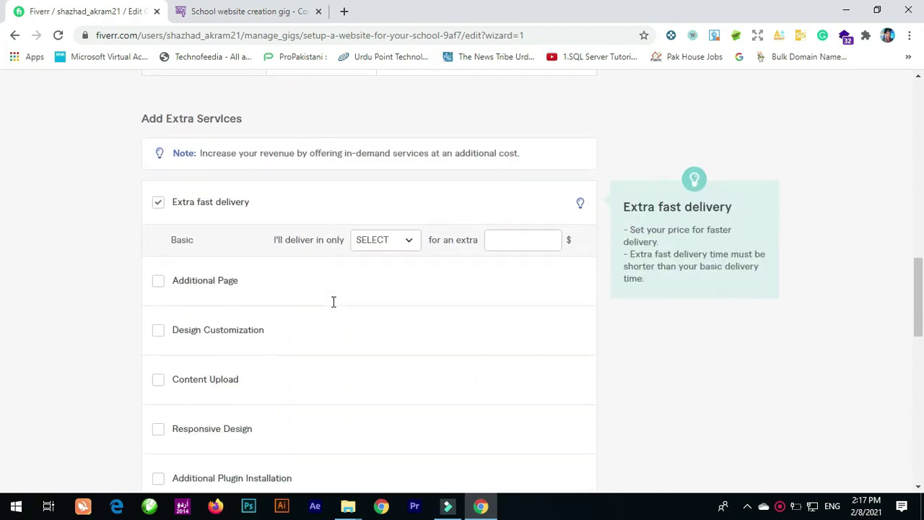
{"action": "scroll", "coordinate": [332, 309], "scroll_direction": "down", "scroll_amount": 2}
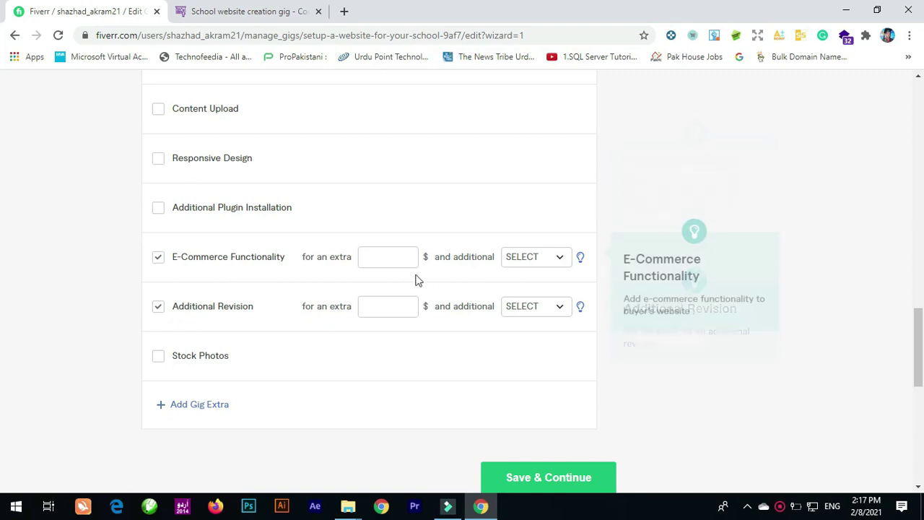
{"action": "left_click", "coordinate": [157, 258]}
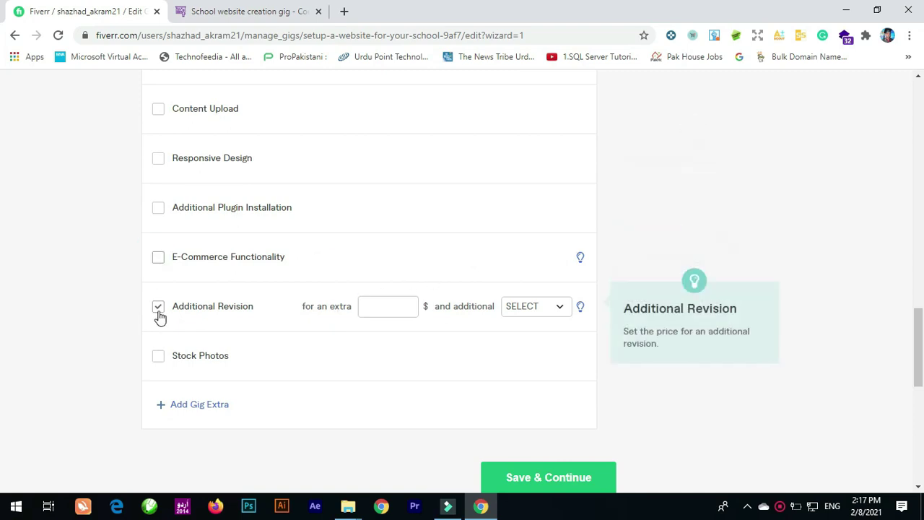
{"action": "left_click", "coordinate": [158, 307]}
{"action": "scroll", "coordinate": [304, 313], "scroll_direction": "up", "scroll_amount": 2}
{"action": "scroll", "coordinate": [305, 314], "scroll_direction": "down", "scroll_amount": 4}
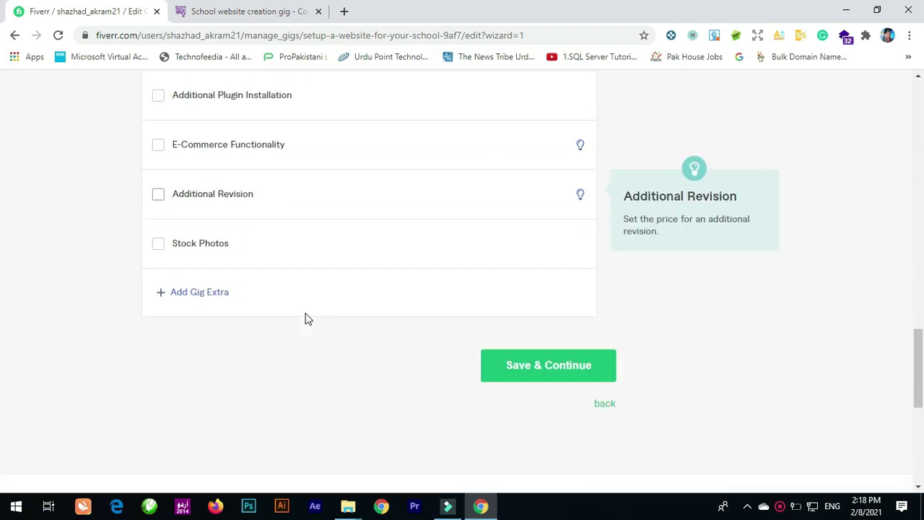
{"action": "left_click", "coordinate": [539, 341]}
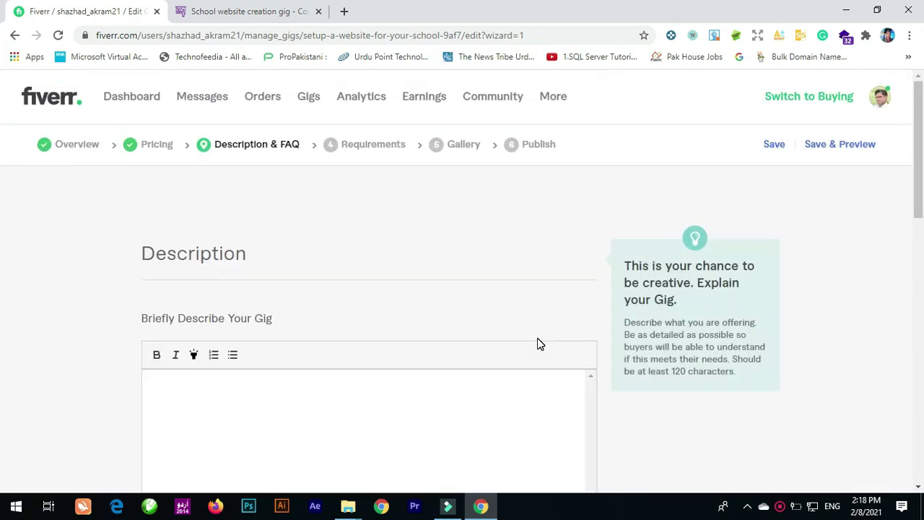
- Copy the full description, from "I will create a high quality" to "Your satisfaction is my success.", from the lesson into the gig description
{"action": "scroll", "coordinate": [434, 282], "scroll_direction": "down", "scroll_amount": 1}
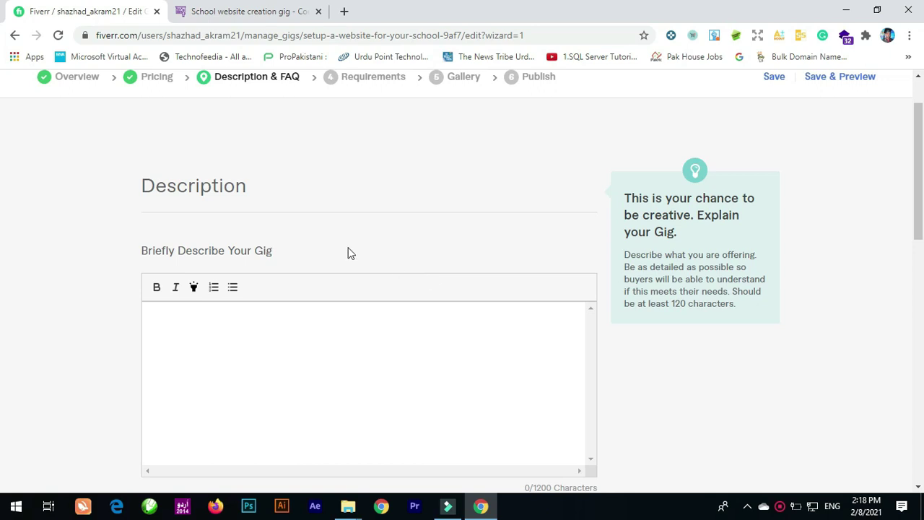
{"action": "scroll", "coordinate": [236, 233], "scroll_direction": "down", "scroll_amount": 4}
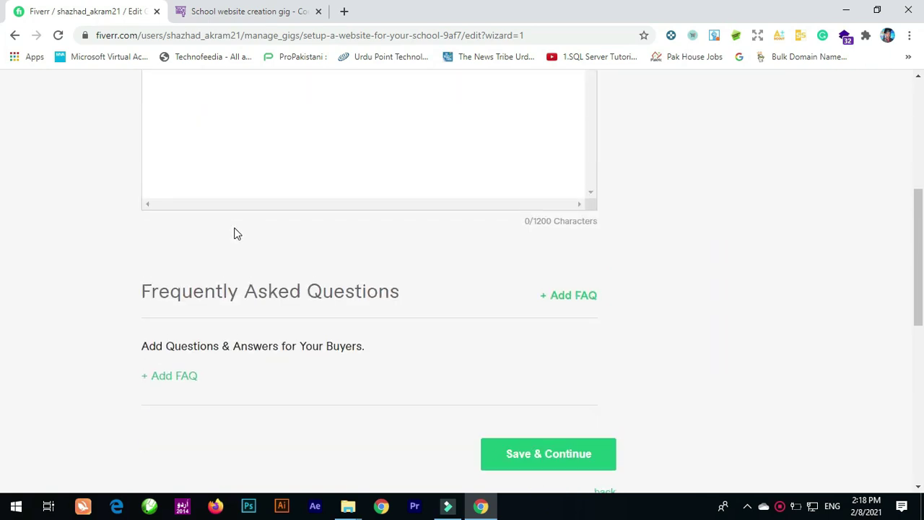
{"action": "left_click", "coordinate": [229, 11]}
{"action": "scroll", "coordinate": [391, 259], "scroll_direction": "down", "scroll_amount": 4}
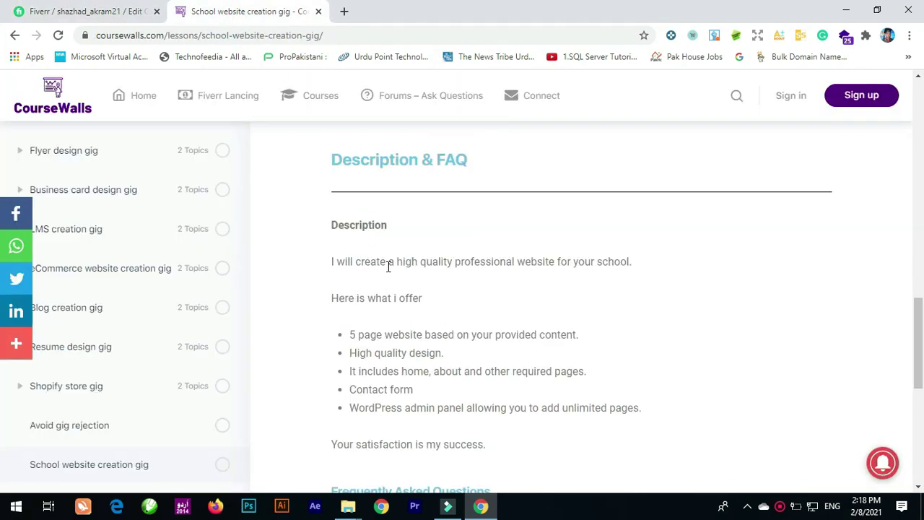
{"action": "left_click_drag", "start_coordinate": [333, 262], "coordinate": [495, 454]}
{"action": "key", "text": "ctrl+c"}
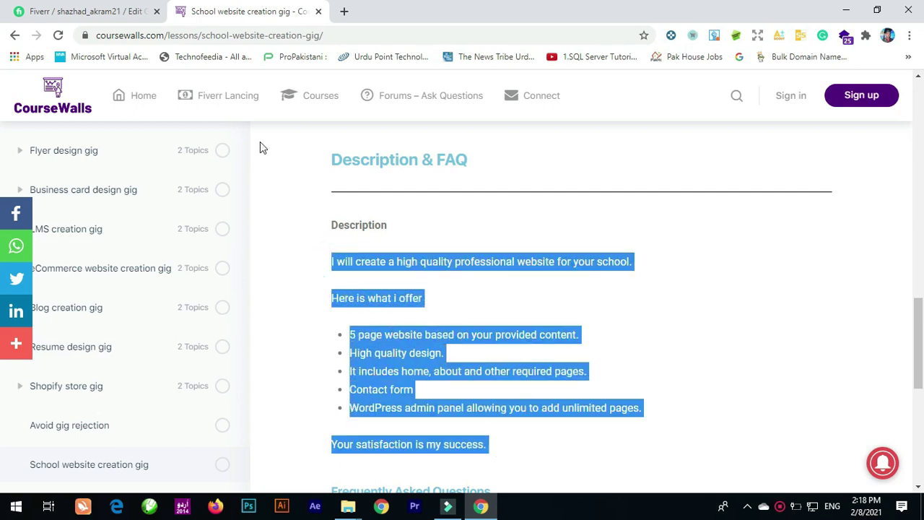
{"action": "left_click", "coordinate": [122, 11]}
{"action": "left_click", "coordinate": [276, 291]}
{"action": "key", "text": "ctrl+v"}
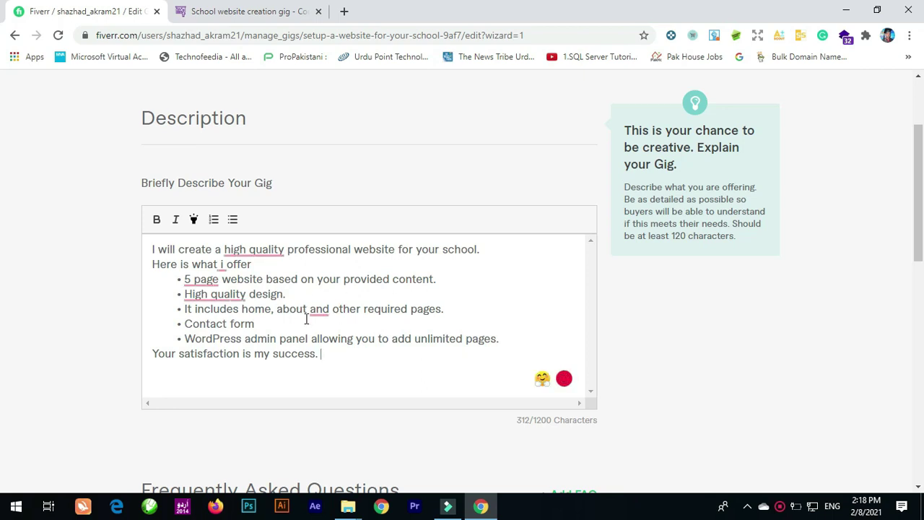
- Start a new FAQ on the gig and enter the lesson's first question, "Will you write content?"
{"action": "scroll", "coordinate": [319, 325], "scroll_direction": "down", "scroll_amount": 1}
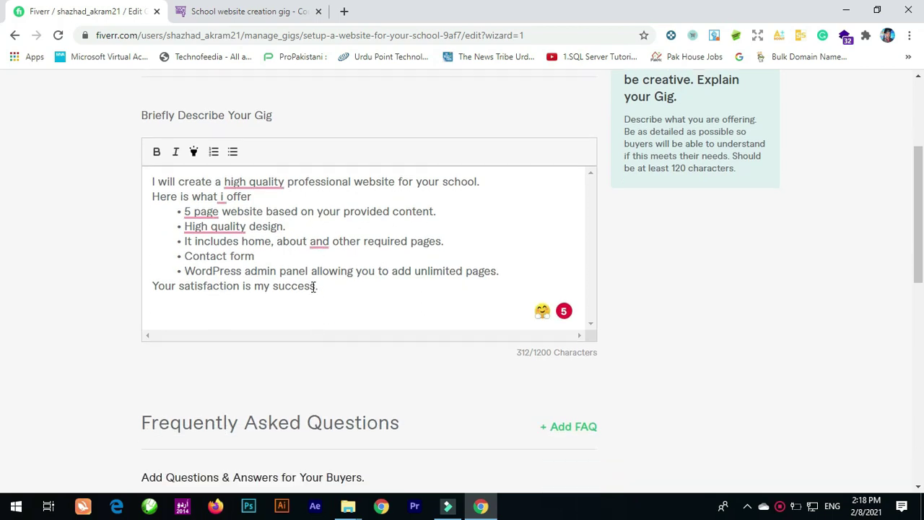
{"action": "scroll", "coordinate": [303, 245], "scroll_direction": "down", "scroll_amount": 2}
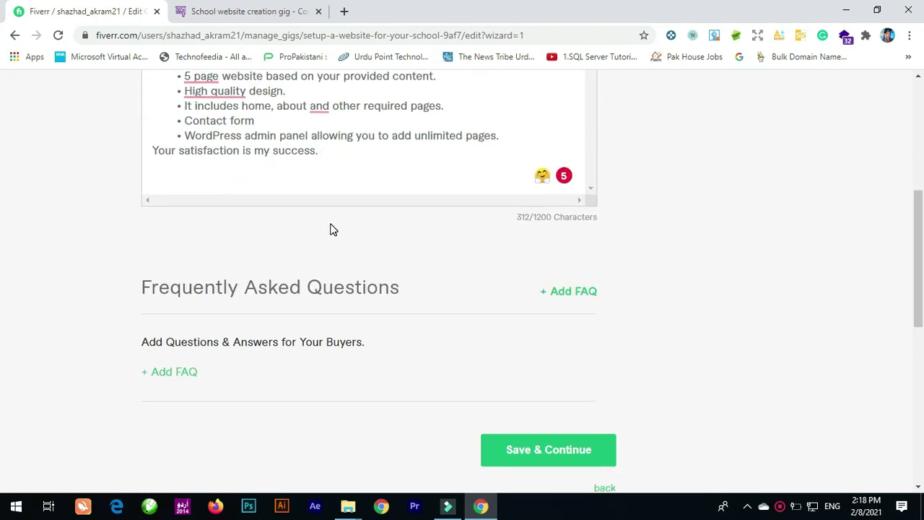
{"action": "scroll", "coordinate": [299, 236], "scroll_direction": "down", "scroll_amount": 1}
{"action": "left_click", "coordinate": [185, 304]}
{"action": "left_click", "coordinate": [246, 11]}
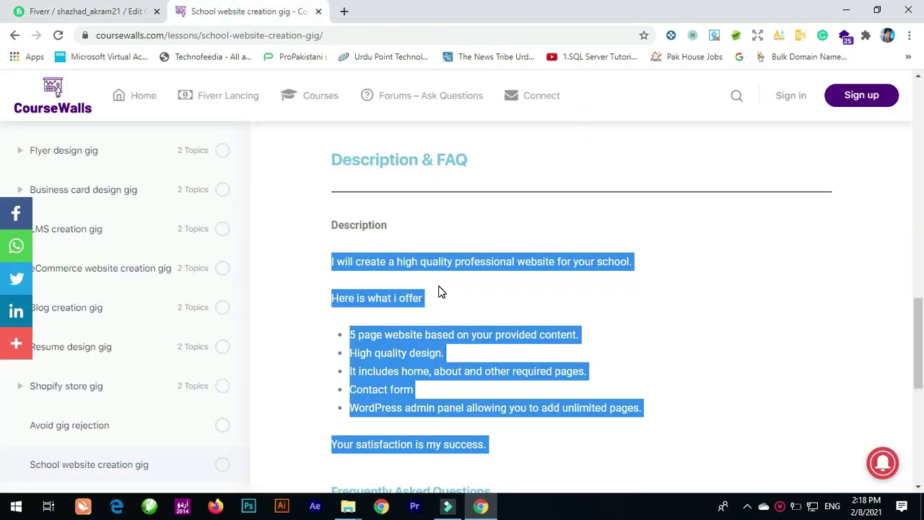
{"action": "scroll", "coordinate": [441, 291], "scroll_direction": "down", "scroll_amount": 4}
{"action": "left_click_drag", "start_coordinate": [346, 250], "coordinate": [455, 251]}
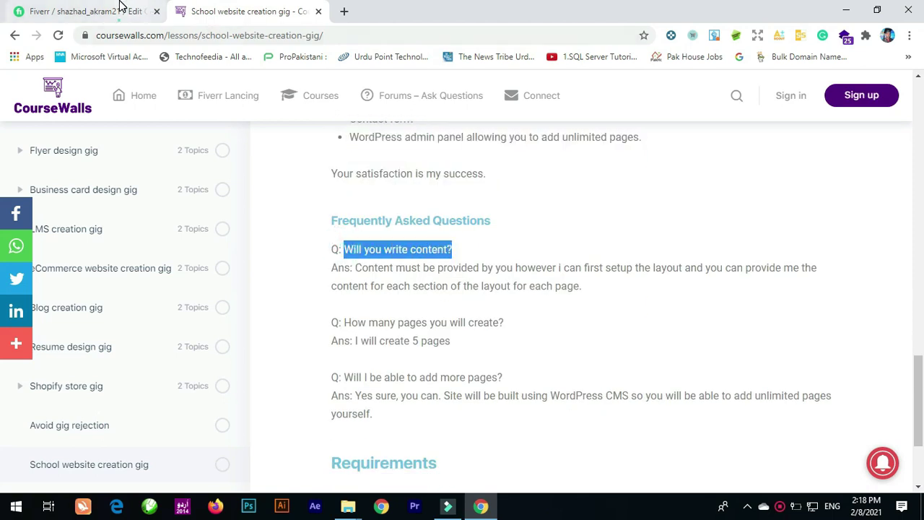
{"action": "left_click", "coordinate": [120, 9]}
{"action": "left_click", "coordinate": [302, 315]}
{"action": "type", "text": "Will you write content?"}
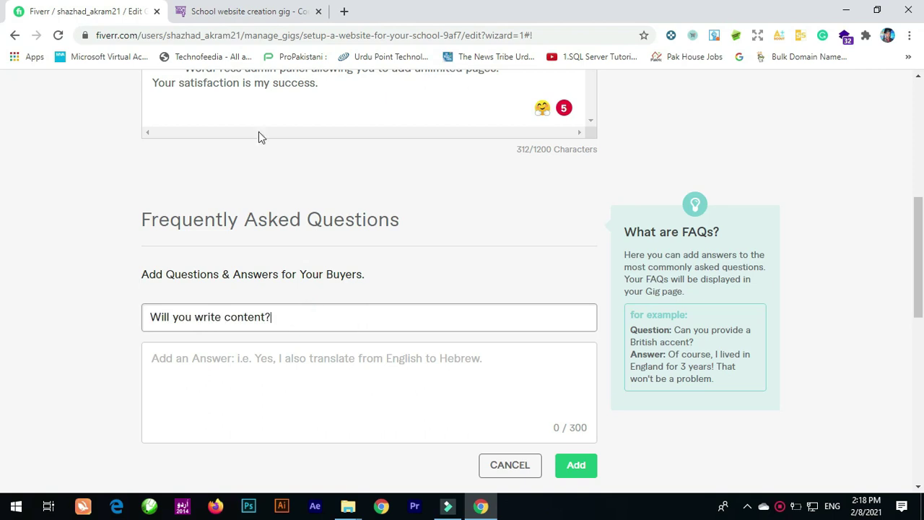
- Copy the lesson's answer beginning "Content must be provided by you" into the FAQ's answer and add the FAQ to the gig
{"action": "left_click", "coordinate": [249, 10]}
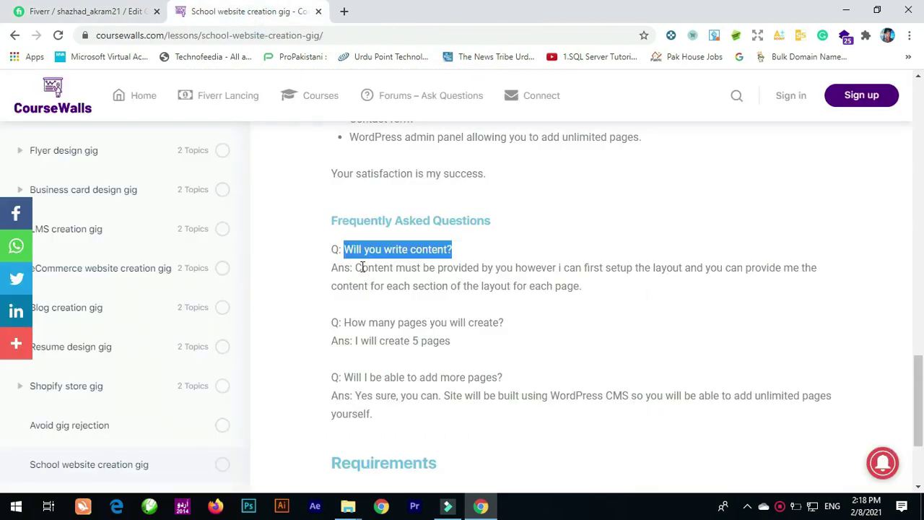
{"action": "left_click_drag", "start_coordinate": [356, 268], "coordinate": [591, 296]}
{"action": "key", "text": "ctrl+c"}
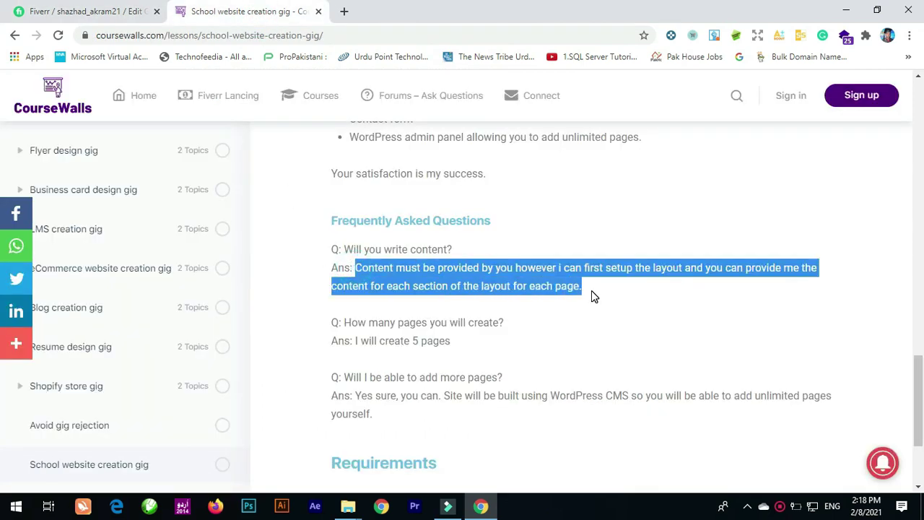
{"action": "left_click", "coordinate": [95, 8]}
{"action": "left_click", "coordinate": [324, 367]}
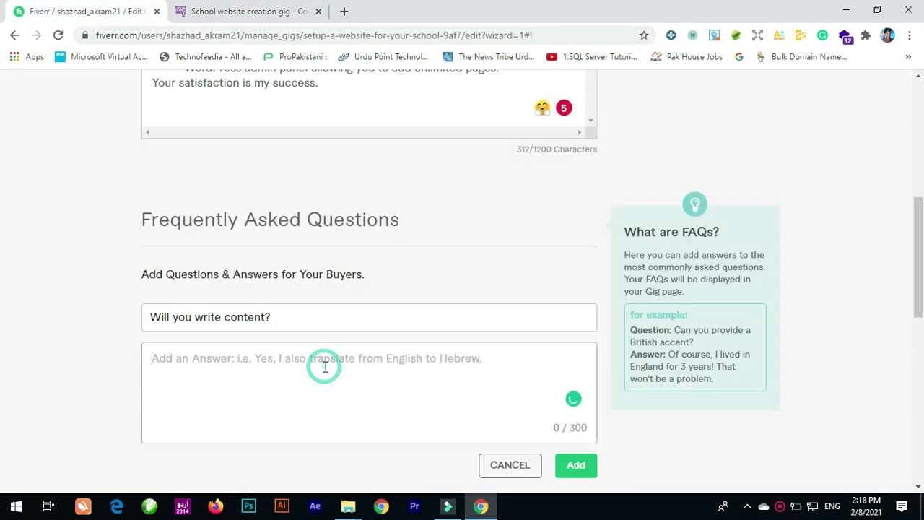
{"action": "key", "text": "ctrl+v"}
{"action": "left_click", "coordinate": [565, 468]}
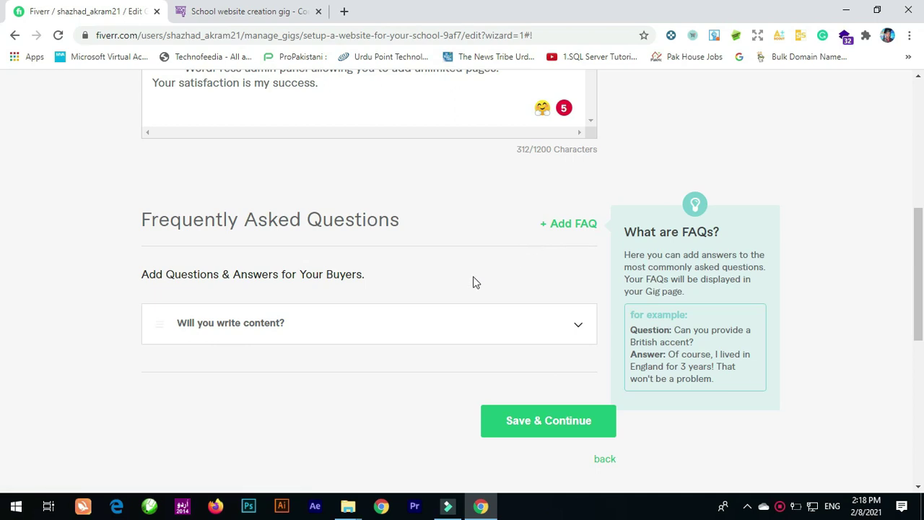
- Check the remaining FAQs and the requirements in the lesson, then return to the gig's FAQ section
{"action": "left_click", "coordinate": [266, 20]}
{"action": "scroll", "coordinate": [448, 321], "scroll_direction": "down", "scroll_amount": 2}
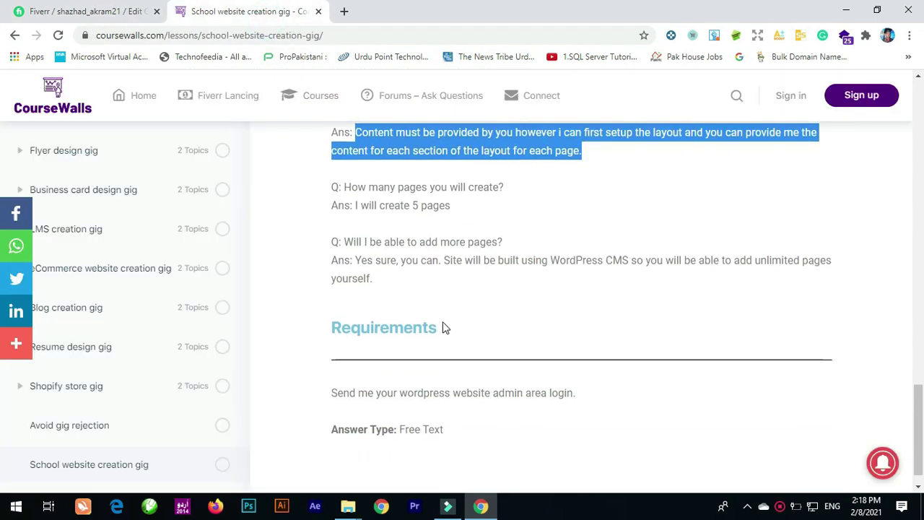
{"action": "left_click", "coordinate": [119, 12]}
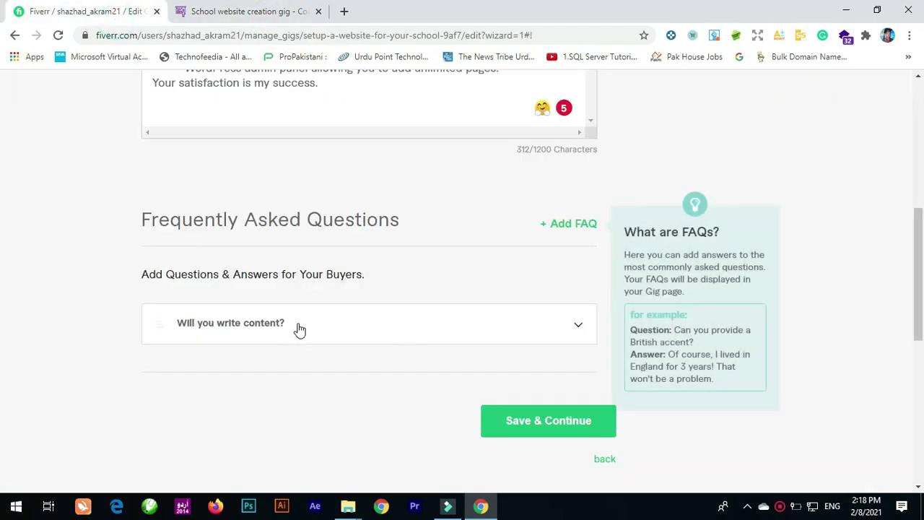
- Save the gig's description and FAQ, and copy the lesson's requirement "Send me your wordpress website admin area login."
{"action": "scroll", "coordinate": [427, 376], "scroll_direction": "down", "scroll_amount": 2}
{"action": "left_click", "coordinate": [530, 293]}
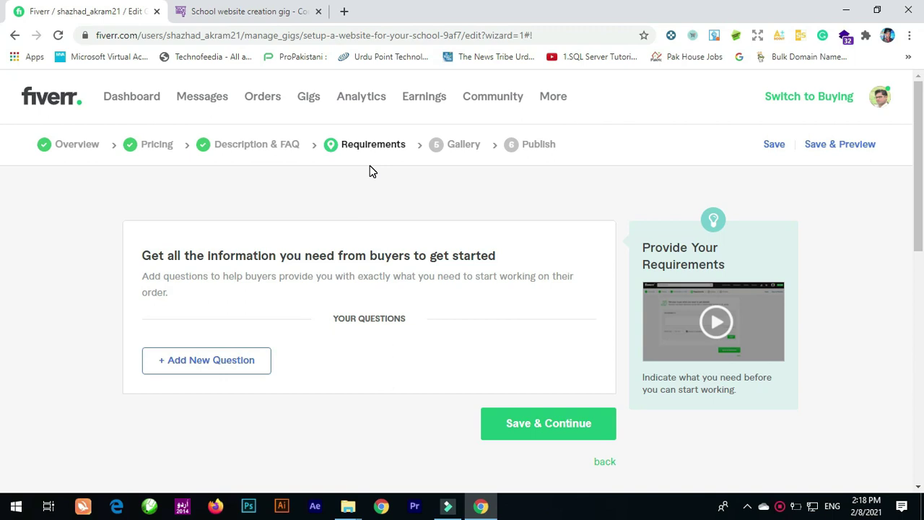
{"action": "left_click", "coordinate": [222, 18]}
{"action": "scroll", "coordinate": [423, 320], "scroll_direction": "down", "scroll_amount": 1}
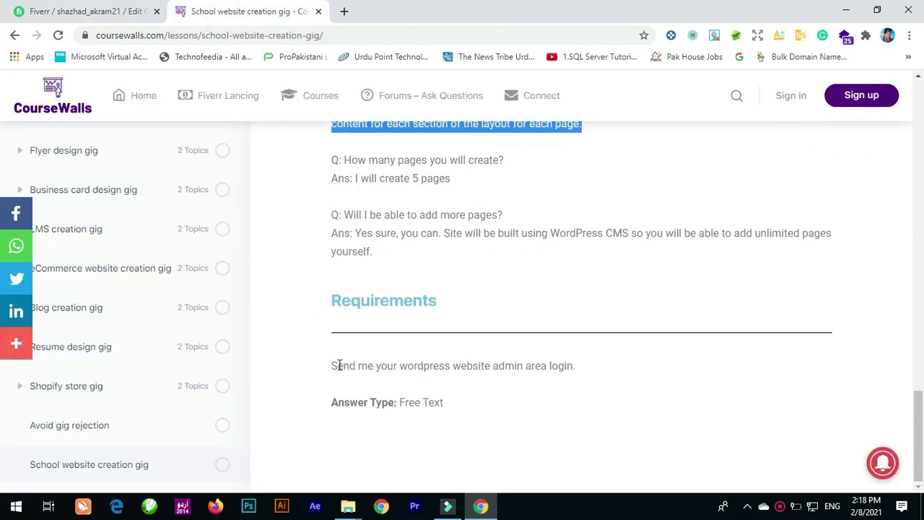
{"action": "left_click_drag", "start_coordinate": [333, 369], "coordinate": [585, 369]}
{"action": "key", "text": "ctrl+c"}
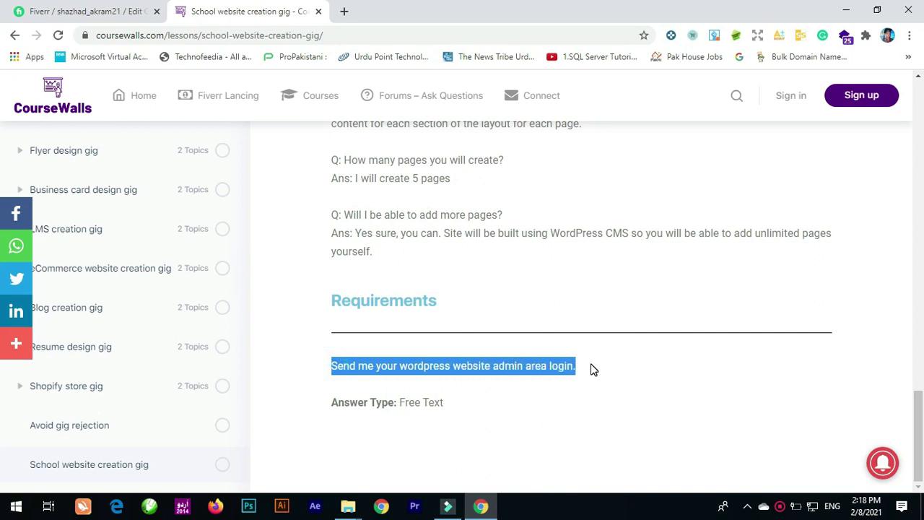
- Add the copied requirement to the gig as a required free-text question, and save the requirements to continue to the gallery
{"action": "left_click", "coordinate": [124, 11]}
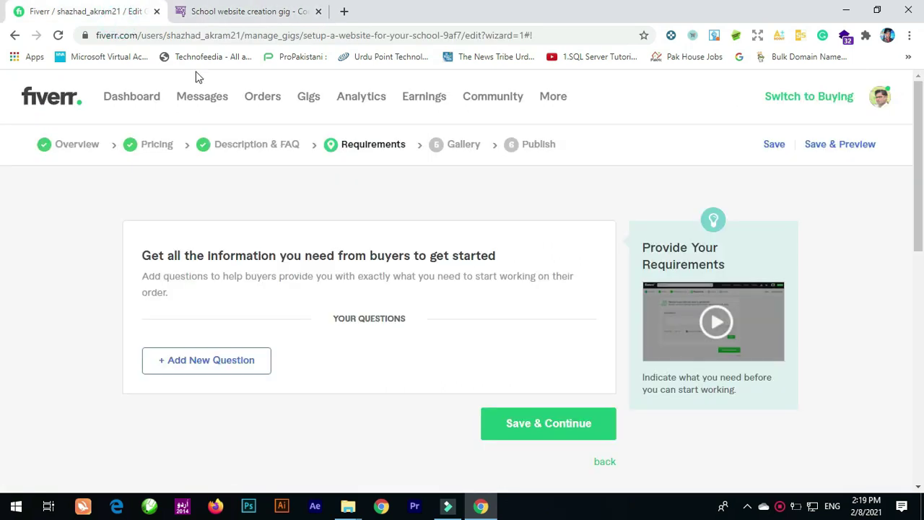
{"action": "left_click", "coordinate": [251, 361]}
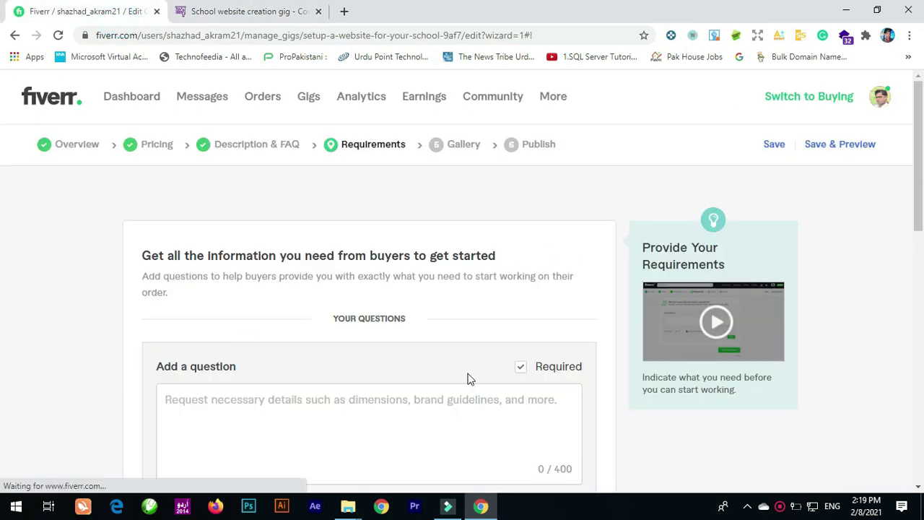
{"action": "scroll", "coordinate": [474, 379], "scroll_direction": "down", "scroll_amount": 2}
{"action": "left_click", "coordinate": [396, 264]}
{"action": "key", "text": "ctrl+v"}
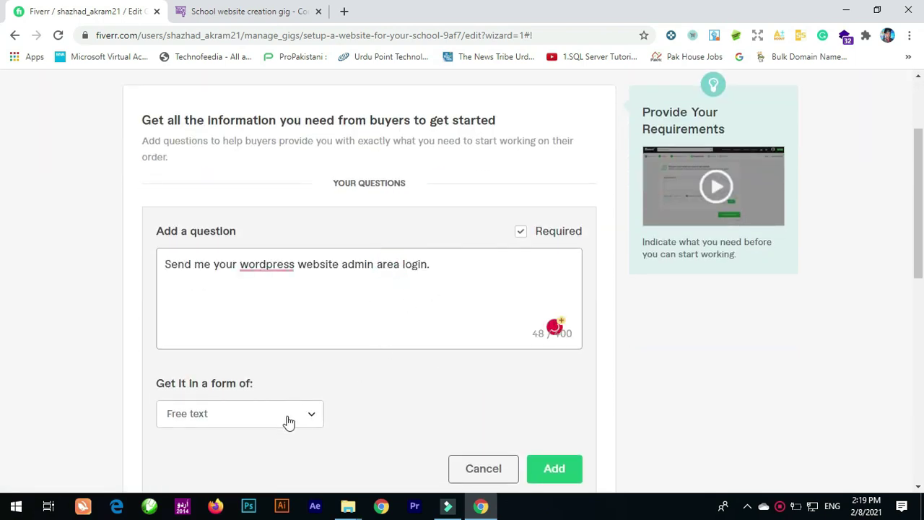
{"action": "scroll", "coordinate": [359, 370], "scroll_direction": "down", "scroll_amount": 2}
{"action": "left_click", "coordinate": [575, 335]}
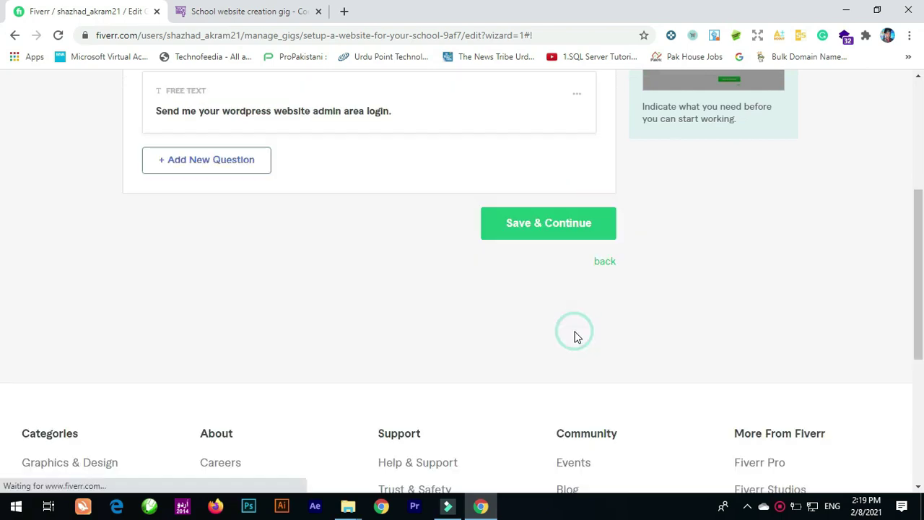
{"action": "left_click", "coordinate": [508, 226]}
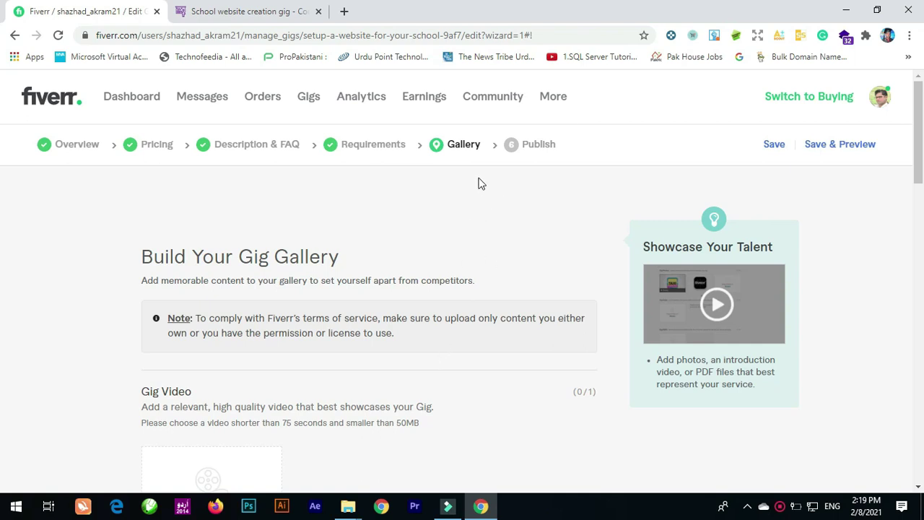
- Examine the gallery's video, photo and audio upload areas, and check the end of the CourseWalls lesson
{"action": "scroll", "coordinate": [482, 213], "scroll_direction": "down", "scroll_amount": 4}
{"action": "scroll", "coordinate": [482, 215], "scroll_direction": "up", "scroll_amount": 5}
{"action": "scroll", "coordinate": [460, 177], "scroll_direction": "down", "scroll_amount": 2}
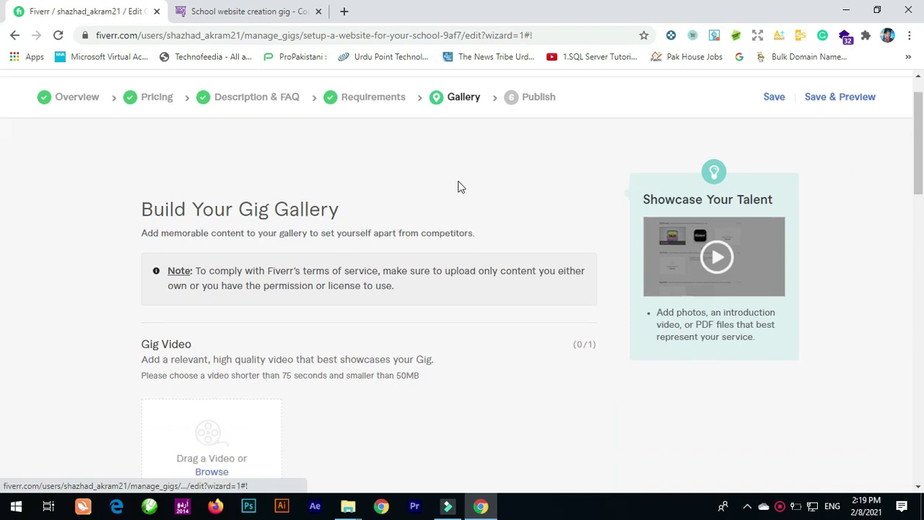
{"action": "scroll", "coordinate": [383, 382], "scroll_direction": "down", "scroll_amount": 3}
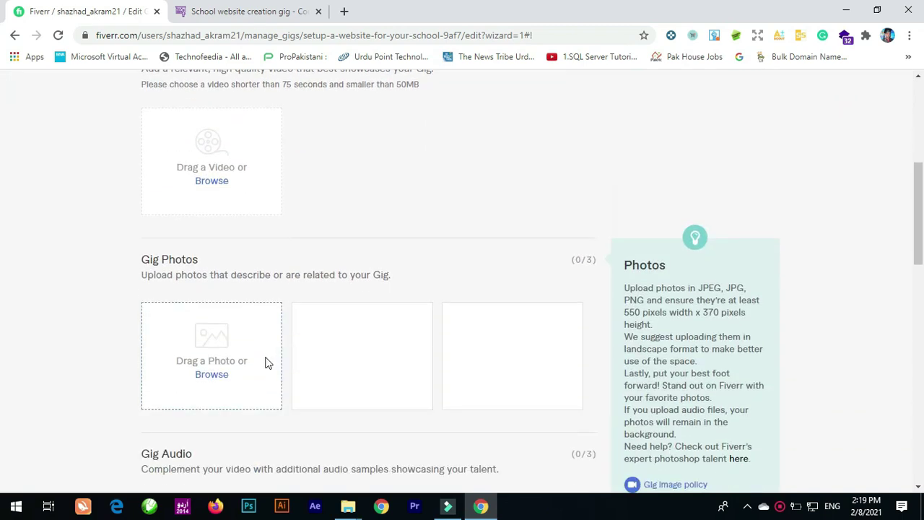
{"action": "scroll", "coordinate": [377, 356], "scroll_direction": "up", "scroll_amount": 5}
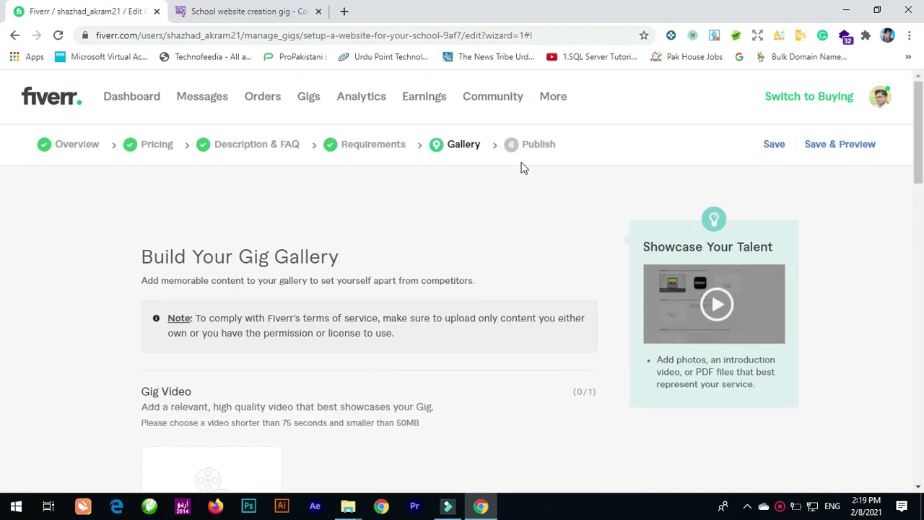
{"action": "scroll", "coordinate": [470, 294], "scroll_direction": "down", "scroll_amount": 6}
{"action": "scroll", "coordinate": [470, 303], "scroll_direction": "up", "scroll_amount": 6}
{"action": "scroll", "coordinate": [469, 303], "scroll_direction": "down", "scroll_amount": 5}
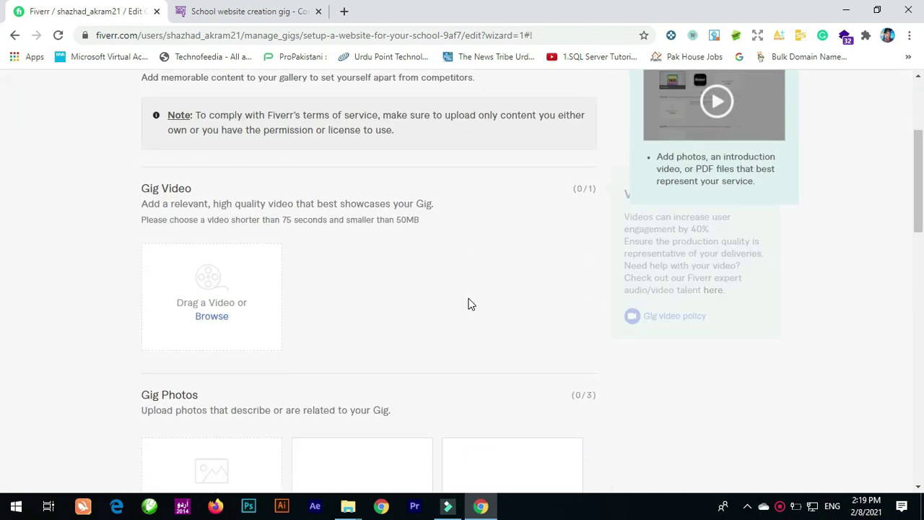
{"action": "left_click", "coordinate": [266, 11]}
{"action": "left_click", "coordinate": [551, 406]}
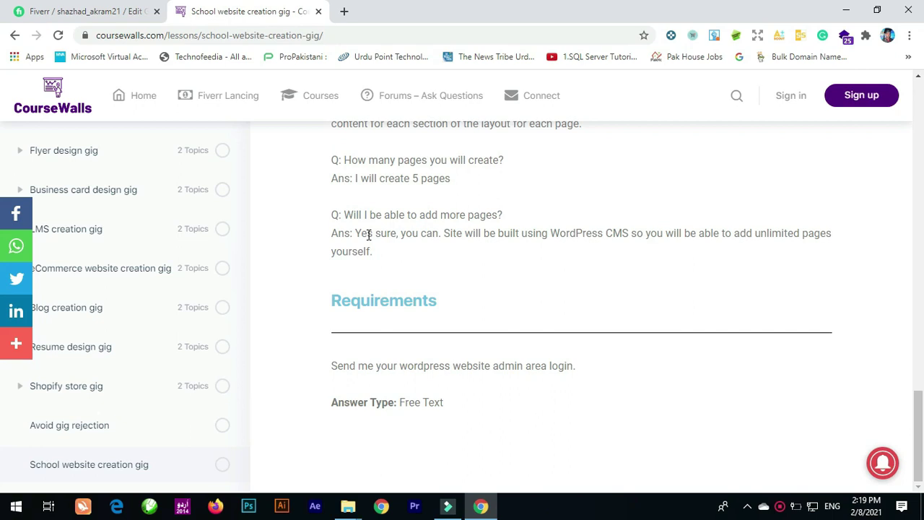
{"action": "left_click", "coordinate": [136, 11]}
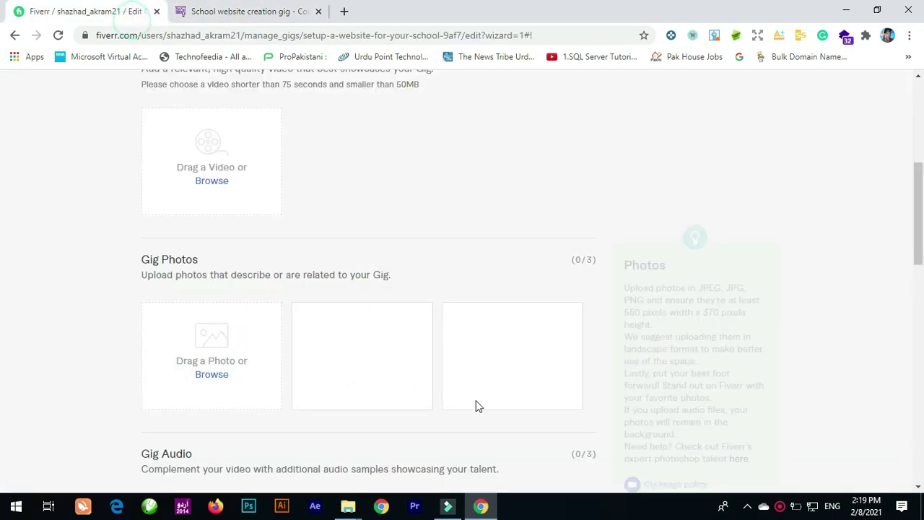
{"action": "scroll", "coordinate": [396, 340], "scroll_direction": "down", "scroll_amount": 3}
{"action": "scroll", "coordinate": [396, 341], "scroll_direction": "up", "scroll_amount": 4}
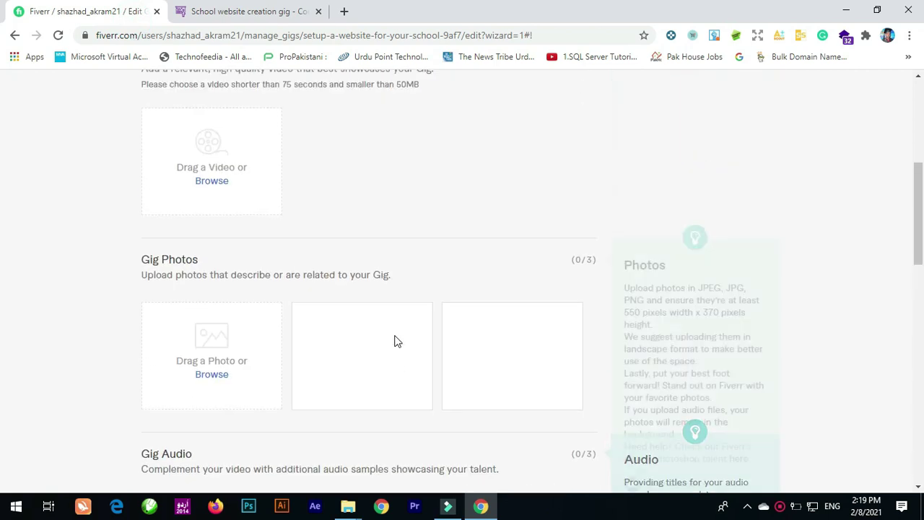
{"action": "scroll", "coordinate": [396, 340], "scroll_direction": "down", "scroll_amount": 5}
{"action": "scroll", "coordinate": [396, 340], "scroll_direction": "up", "scroll_amount": 3}
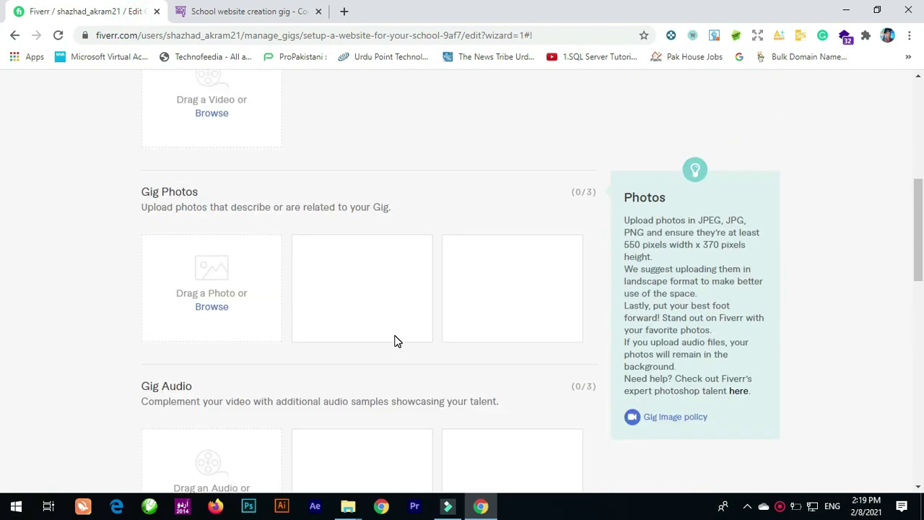
{"action": "scroll", "coordinate": [396, 340], "scroll_direction": "down", "scroll_amount": 4}
{"action": "scroll", "coordinate": [396, 340], "scroll_direction": "up", "scroll_amount": 10}
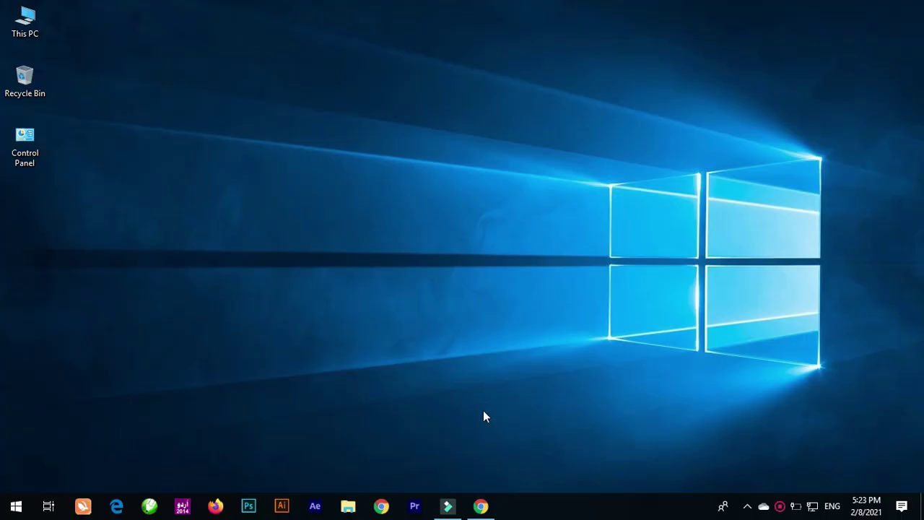
- Switch to the browser window with fastinn.website/elementor, open its wp-admin login page and log in with the saved credentials
{"action": "left_click", "coordinate": [481, 506]}
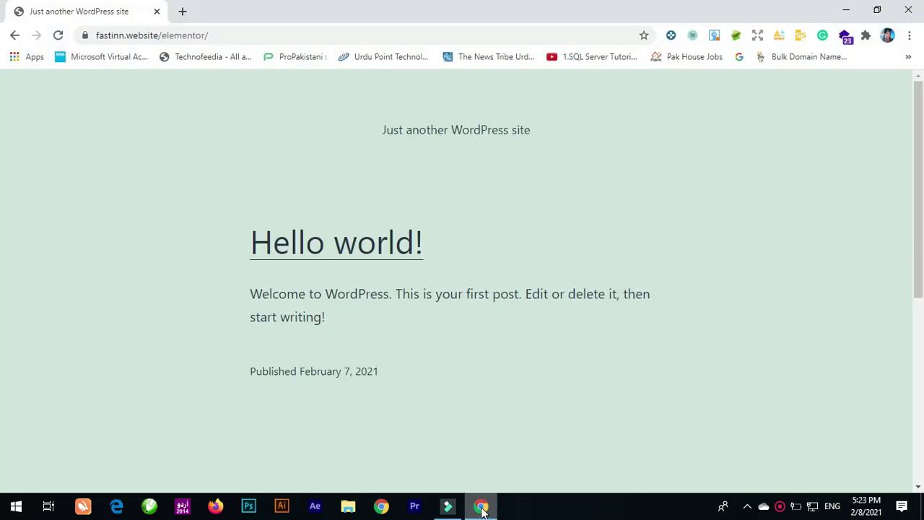
{"action": "scroll", "coordinate": [300, 271], "scroll_direction": "down", "scroll_amount": 3}
{"action": "scroll", "coordinate": [302, 274], "scroll_direction": "up", "scroll_amount": 3}
{"action": "left_click", "coordinate": [234, 35]}
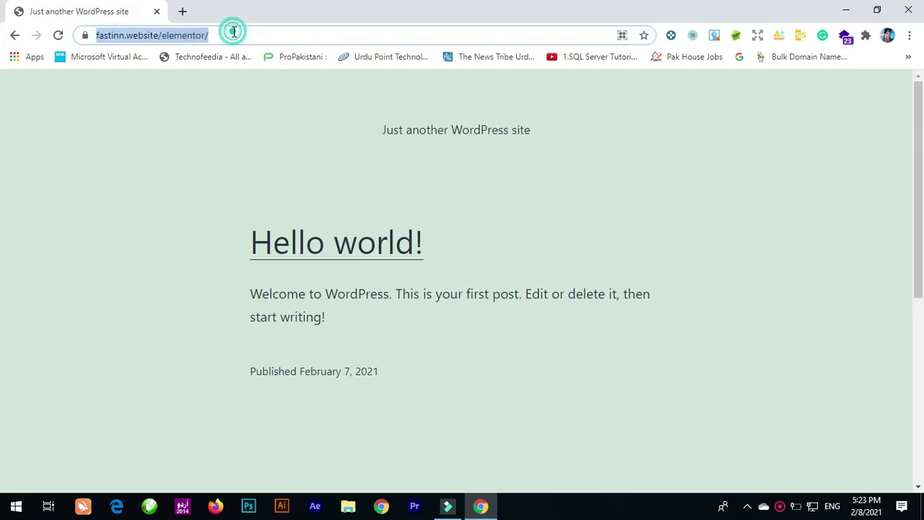
{"action": "left_click", "coordinate": [234, 32]}
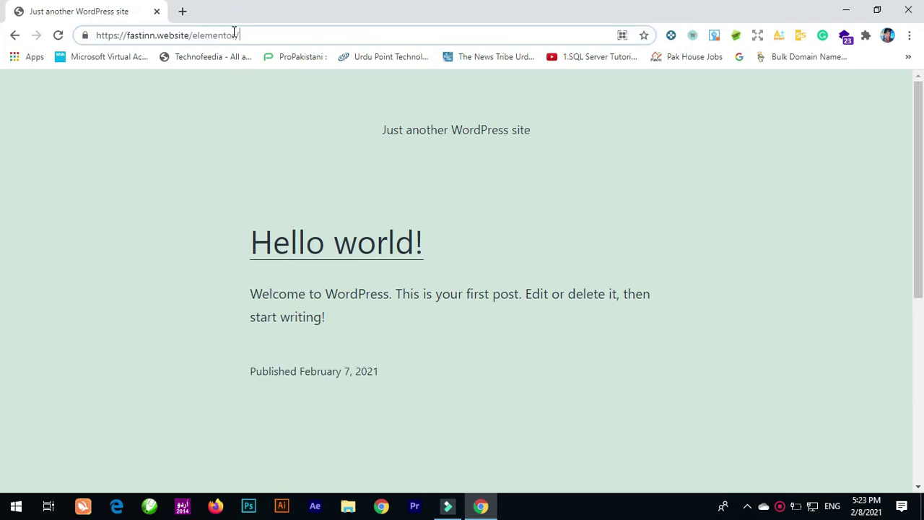
{"action": "type", "text": "wp"}
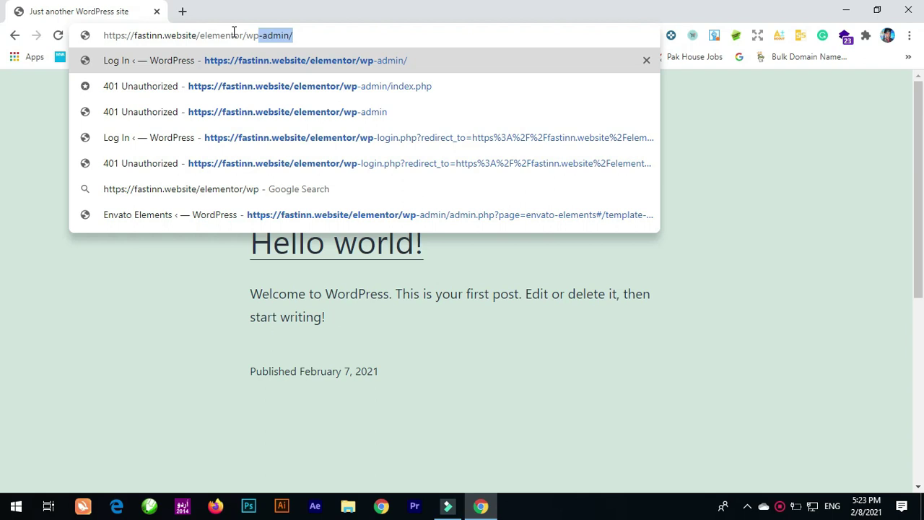
{"action": "key", "text": "Return"}
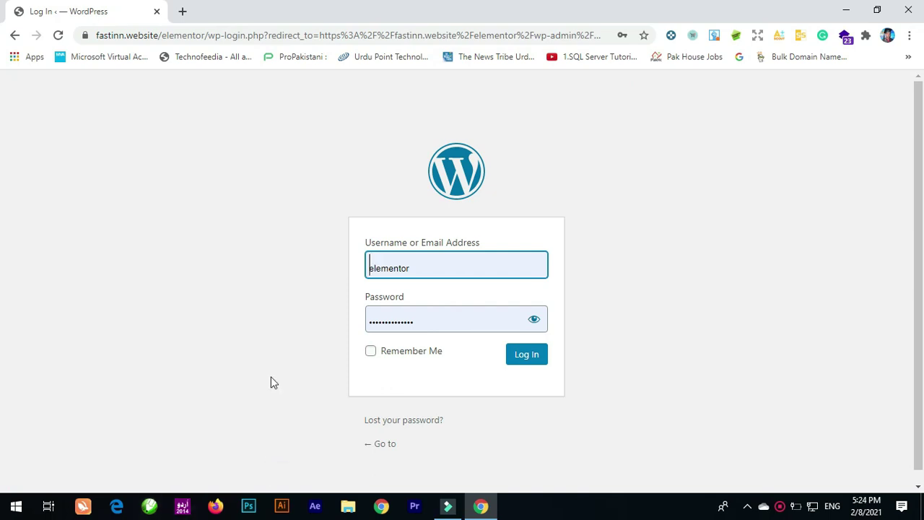
{"action": "scroll", "coordinate": [315, 315], "scroll_direction": "down", "scroll_amount": 1}
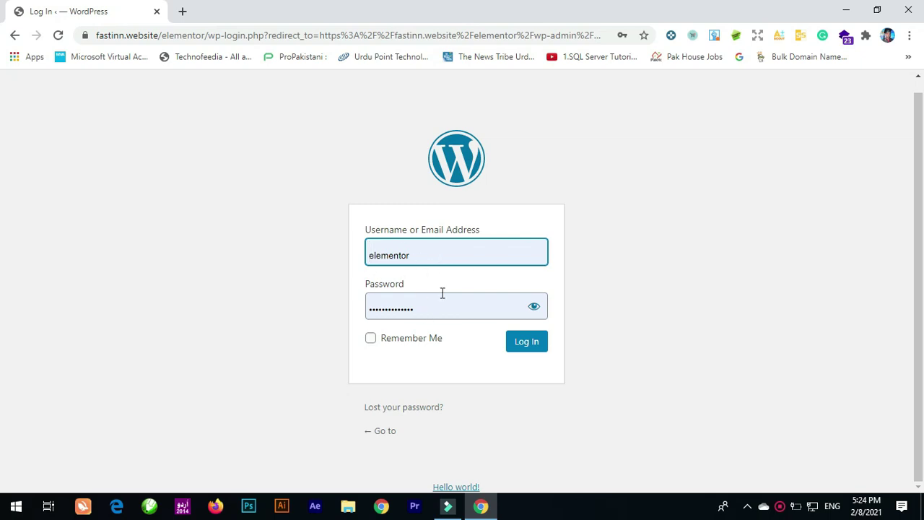
{"action": "left_click", "coordinate": [531, 351]}
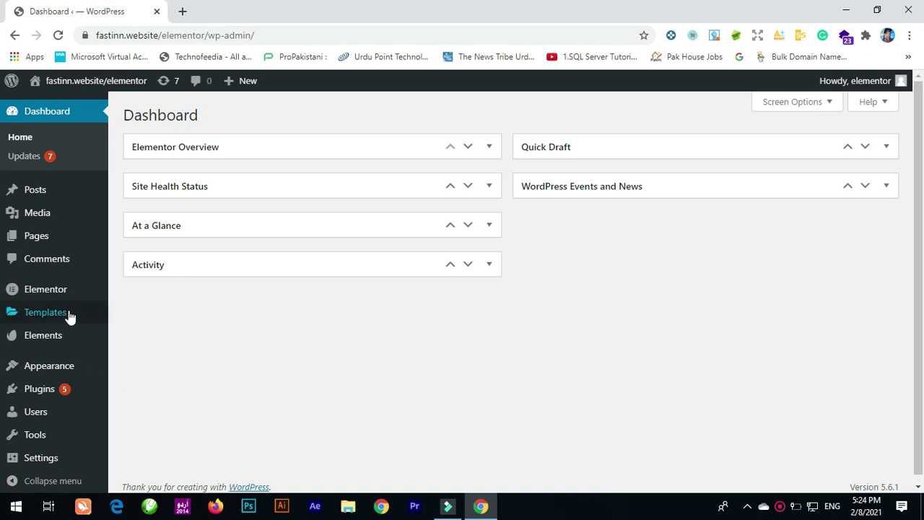
- Open the Template Kits page of the Elements plugin in a new browser tab and switch to it
{"action": "scroll", "coordinate": [75, 328], "scroll_direction": "down", "scroll_amount": 1}
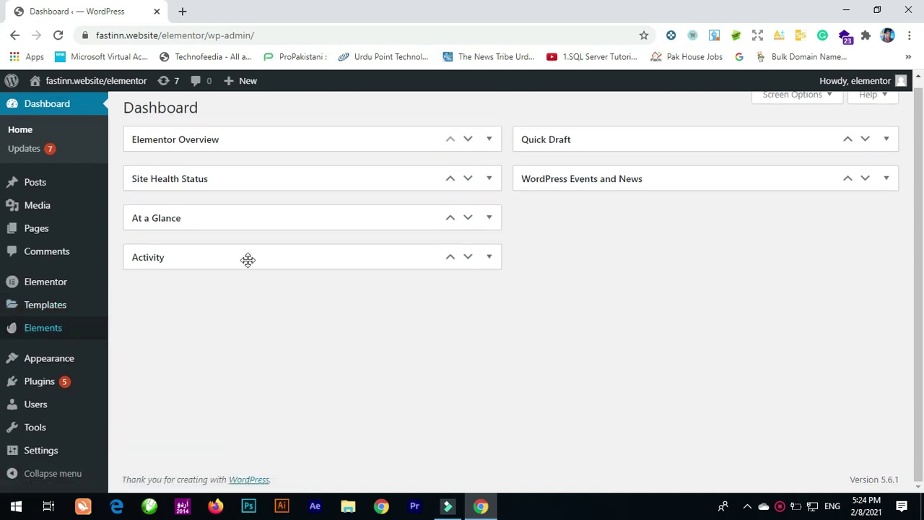
{"action": "mouse_move", "coordinate": [25, 287]}
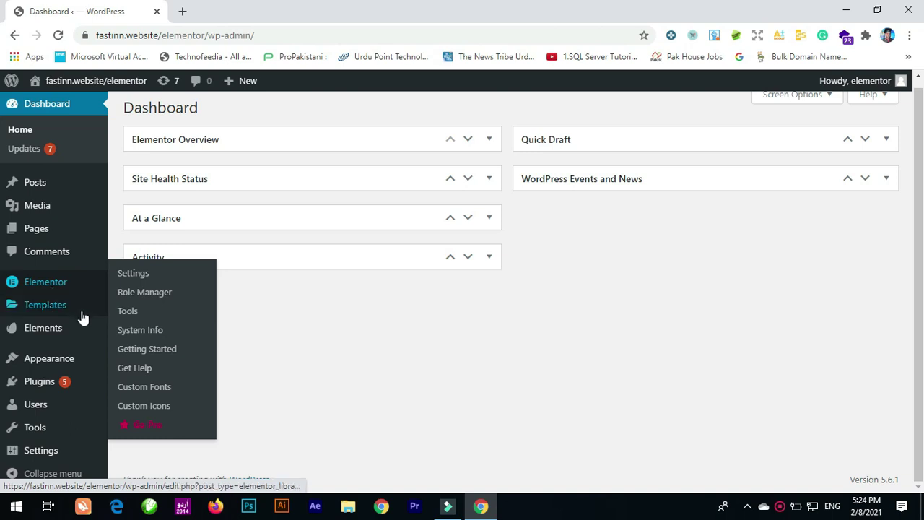
{"action": "mouse_move", "coordinate": [58, 340]}
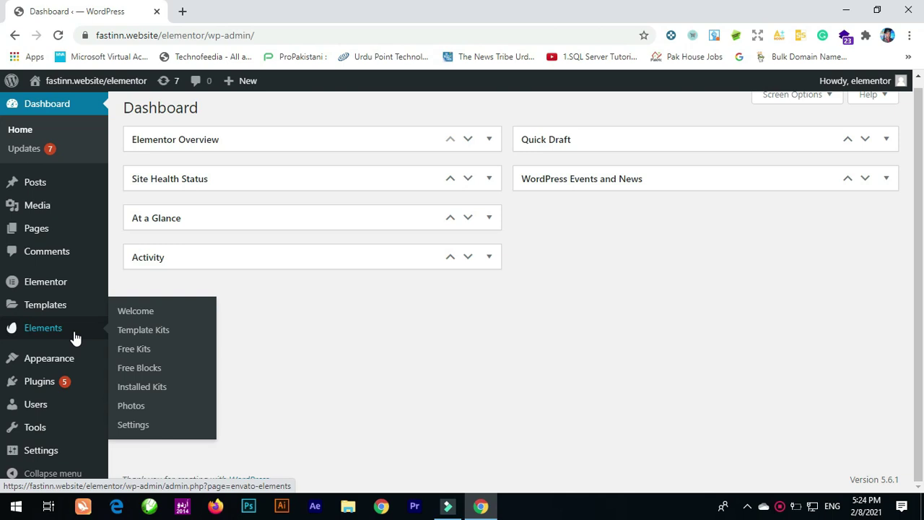
{"action": "mouse_move", "coordinate": [18, 392]}
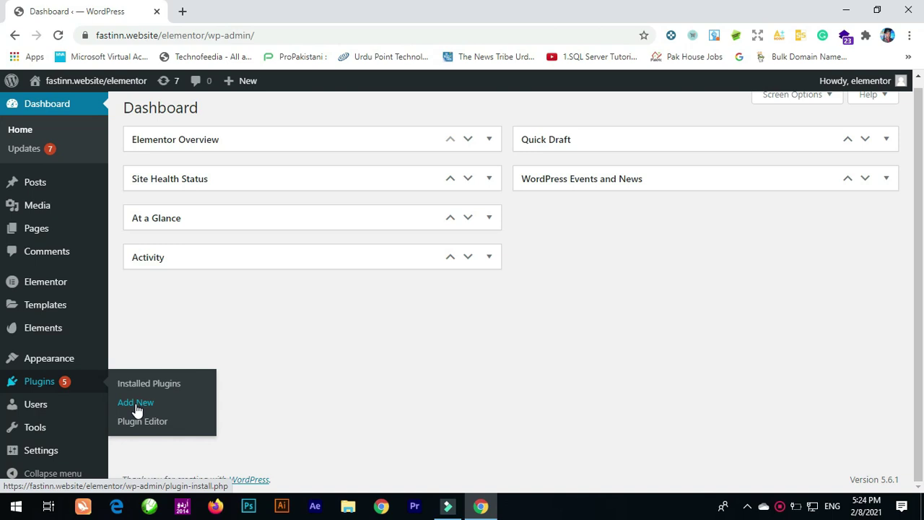
{"action": "mouse_move", "coordinate": [76, 289]}
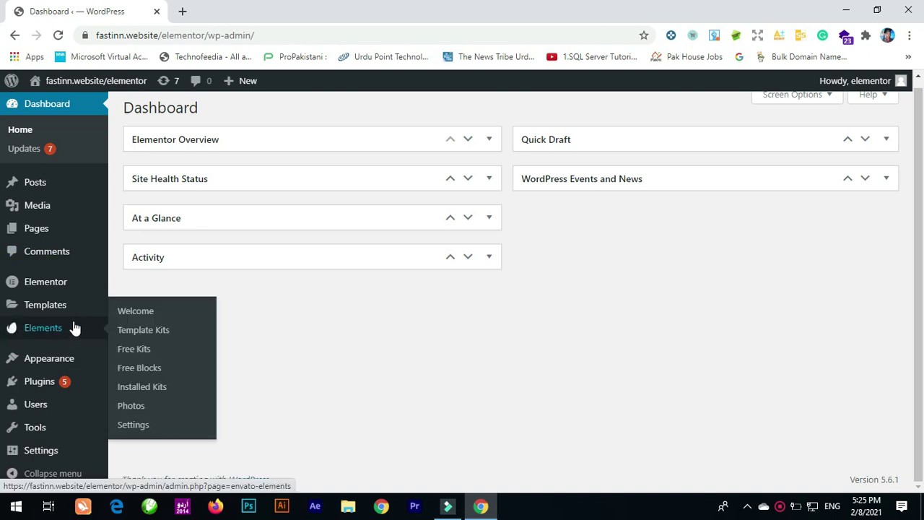
{"action": "right_click", "coordinate": [154, 334]}
{"action": "left_click", "coordinate": [177, 343]}
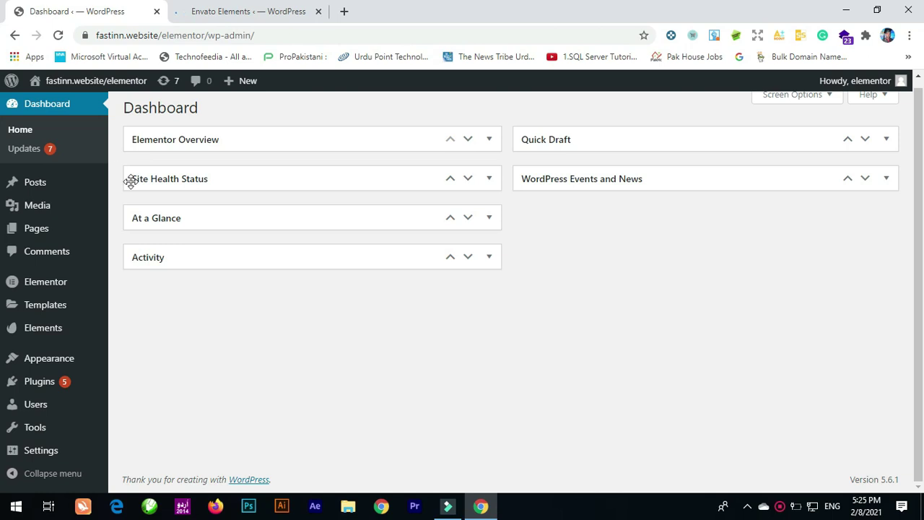
{"action": "left_click", "coordinate": [254, 14]}
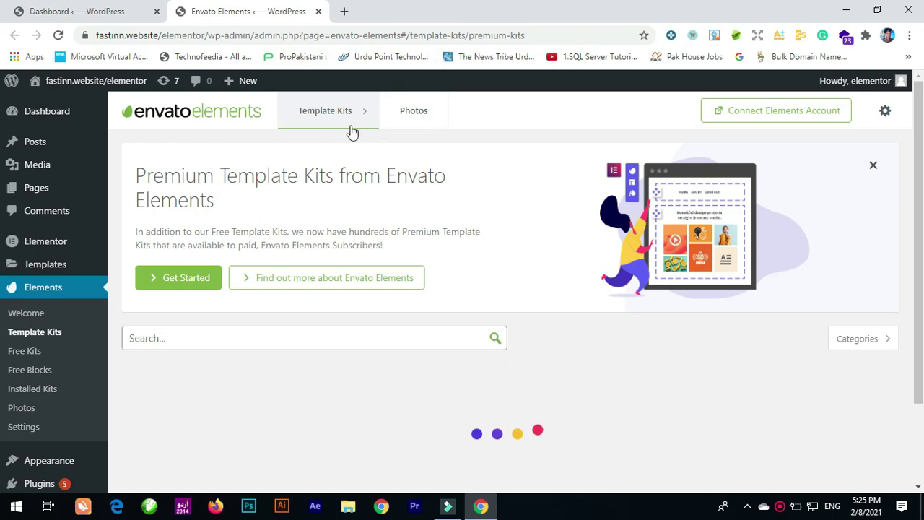
- Open the free template kits and search them for "education"
{"action": "mouse_move", "coordinate": [330, 122]}
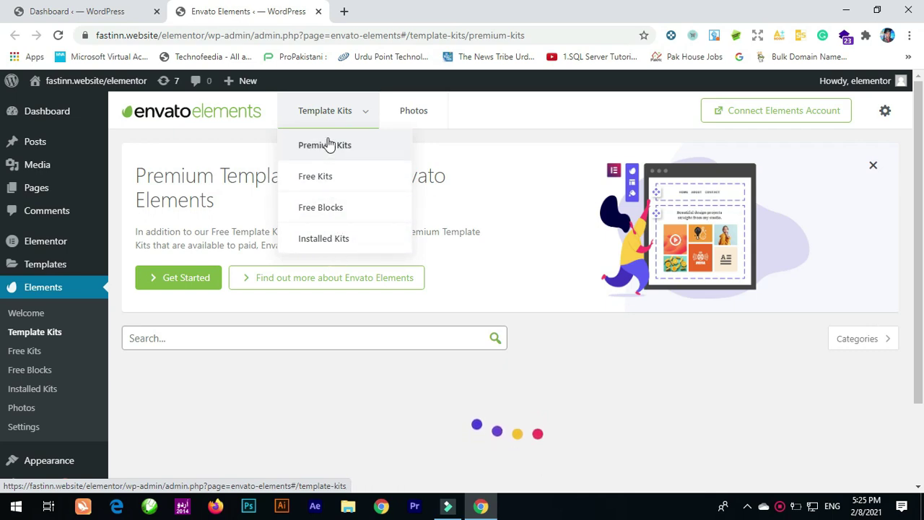
{"action": "left_click", "coordinate": [327, 180]}
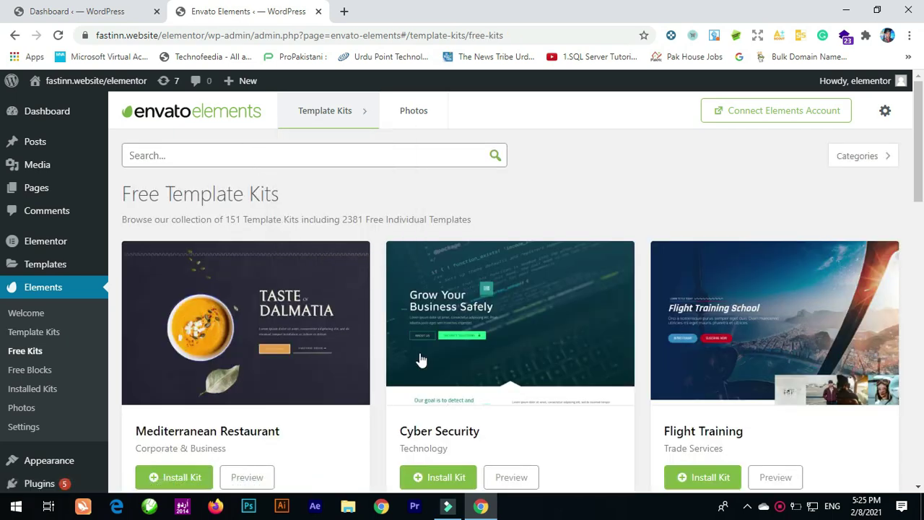
{"action": "scroll", "coordinate": [421, 359], "scroll_direction": "down", "scroll_amount": 6}
{"action": "scroll", "coordinate": [442, 326], "scroll_direction": "up", "scroll_amount": 6}
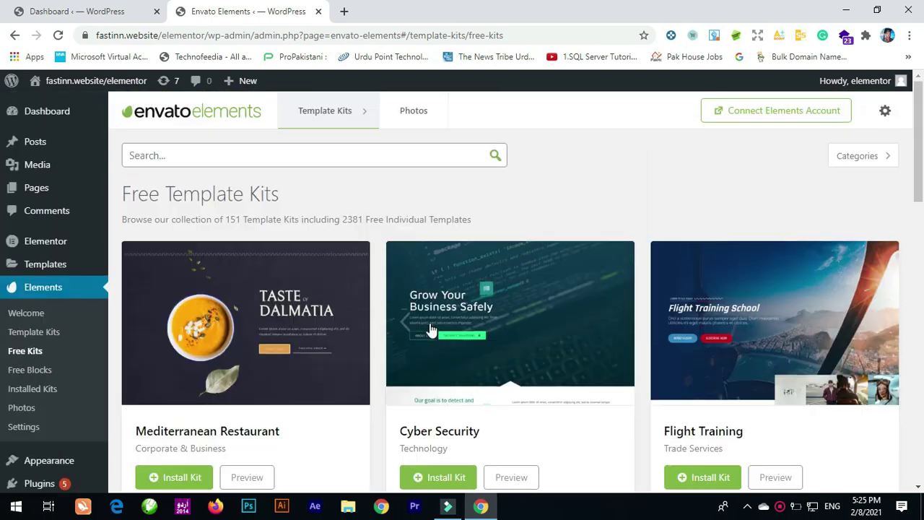
{"action": "left_click", "coordinate": [305, 152]}
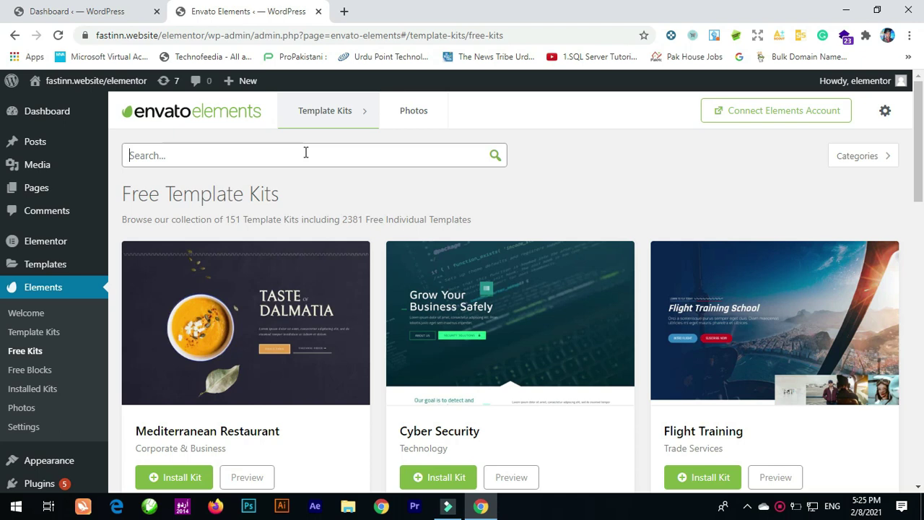
{"action": "type", "text": "education"}
{"action": "key", "text": "Return"}
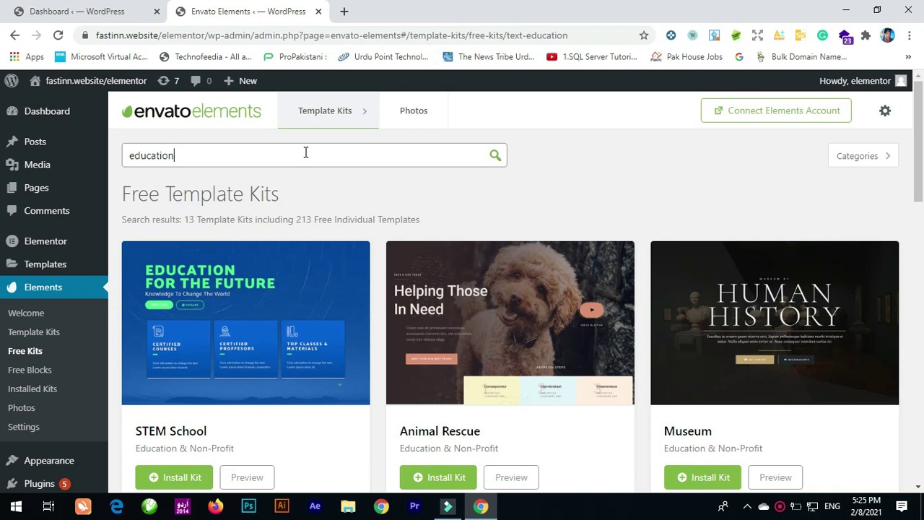
- Install the STEM School kit from the education search results
{"action": "scroll", "coordinate": [295, 234], "scroll_direction": "down", "scroll_amount": 1}
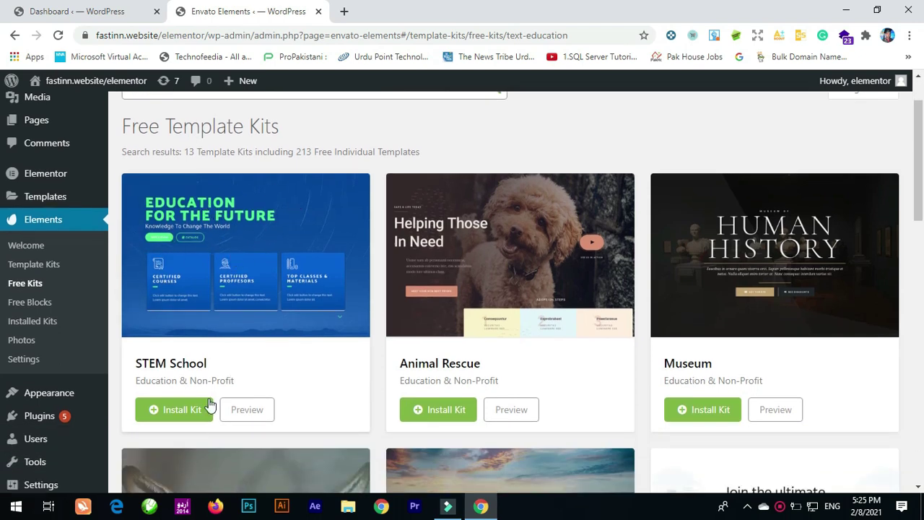
{"action": "scroll", "coordinate": [275, 340], "scroll_direction": "up", "scroll_amount": 1}
{"action": "scroll", "coordinate": [239, 361], "scroll_direction": "down", "scroll_amount": 2}
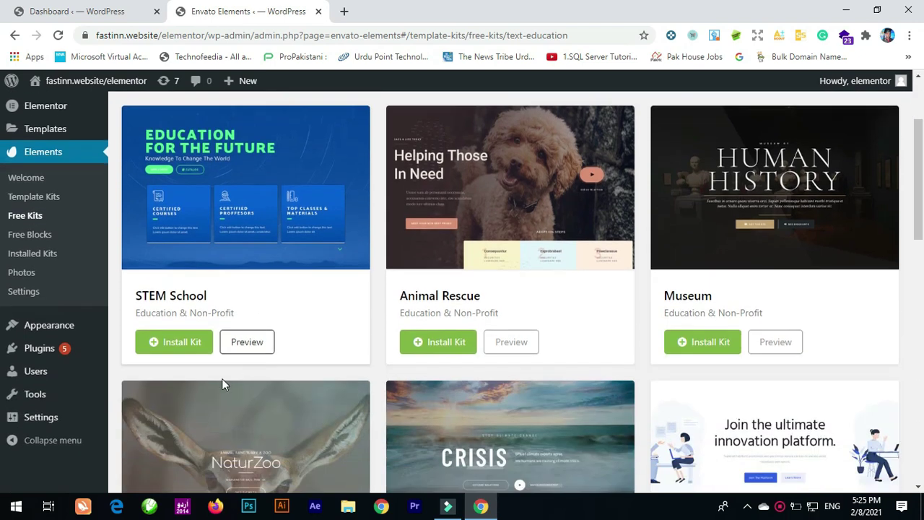
{"action": "left_click", "coordinate": [188, 344]}
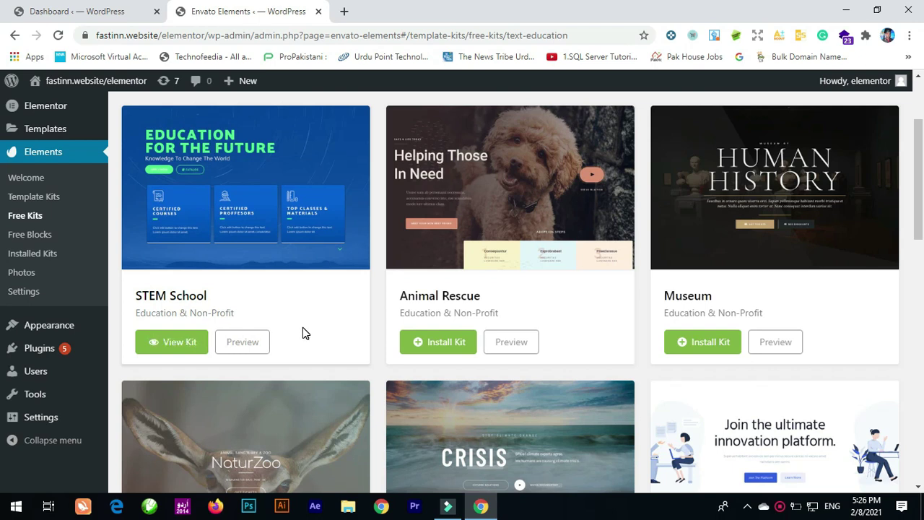
{"action": "scroll", "coordinate": [285, 310], "scroll_direction": "up", "scroll_amount": 2}
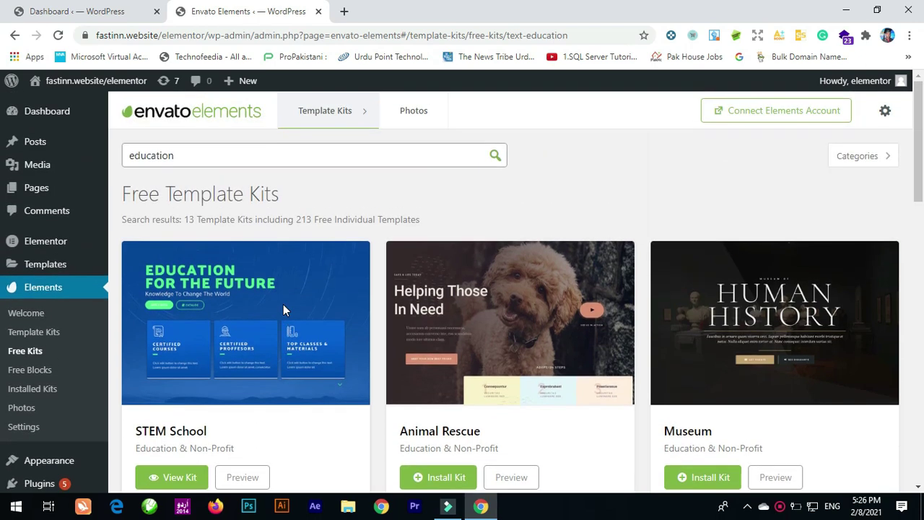
- Close the free kits page, open the Elements plugin's Installed Kits page in a new browser tab and switch to it
{"action": "left_click", "coordinate": [321, 11]}
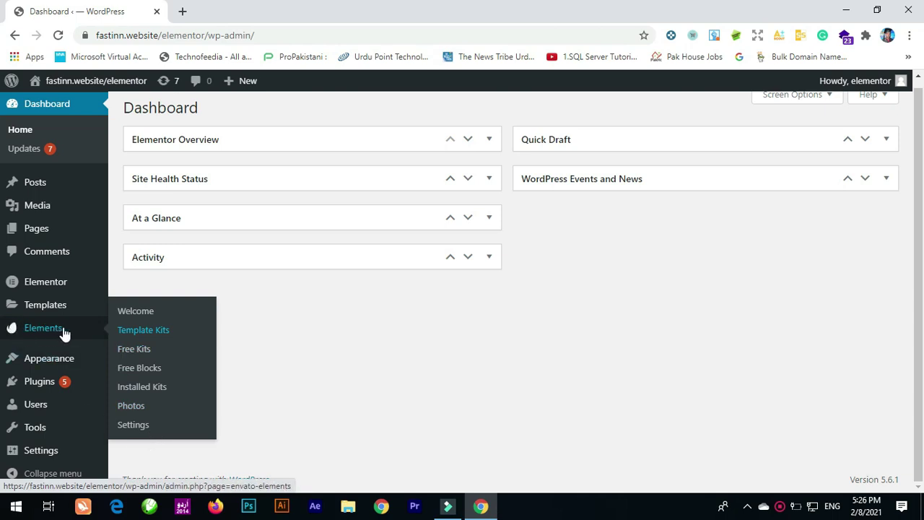
{"action": "right_click", "coordinate": [157, 388]}
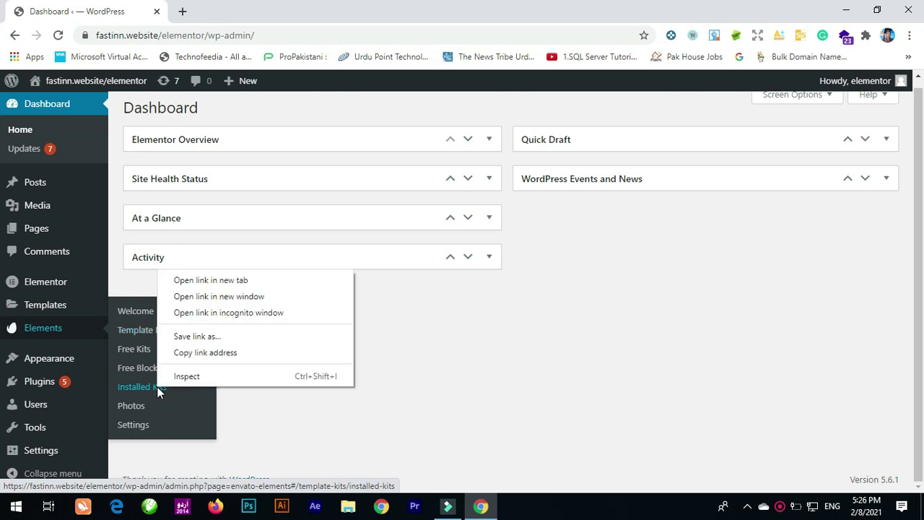
{"action": "left_click", "coordinate": [193, 280]}
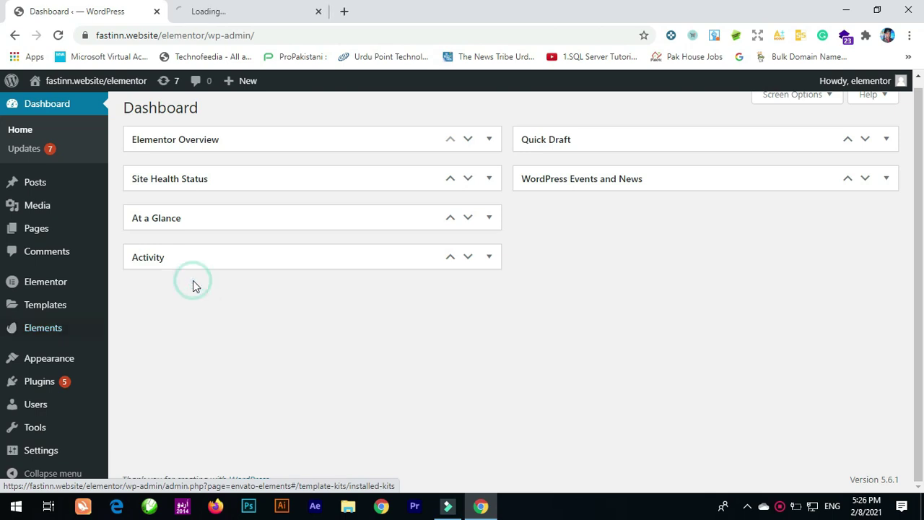
{"action": "left_click", "coordinate": [242, 10]}
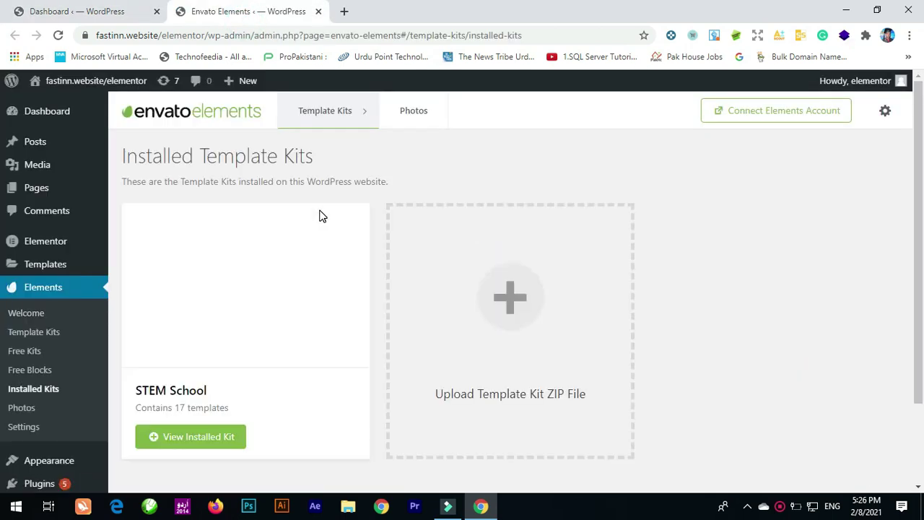
{"action": "scroll", "coordinate": [320, 392], "scroll_direction": "down", "scroll_amount": 2}
{"action": "scroll", "coordinate": [316, 394], "scroll_direction": "up", "scroll_amount": 2}
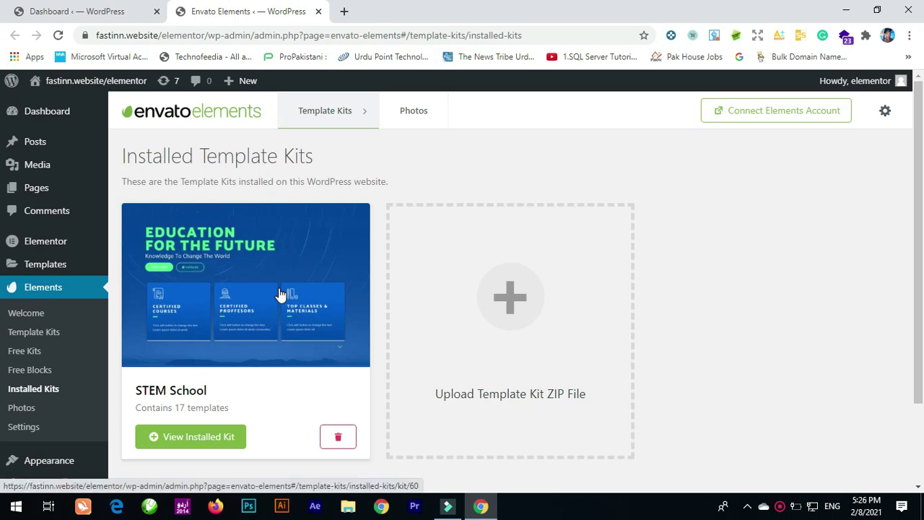
- Open the installed STEM School kit and look through its page templates
{"action": "left_click", "coordinate": [215, 438]}
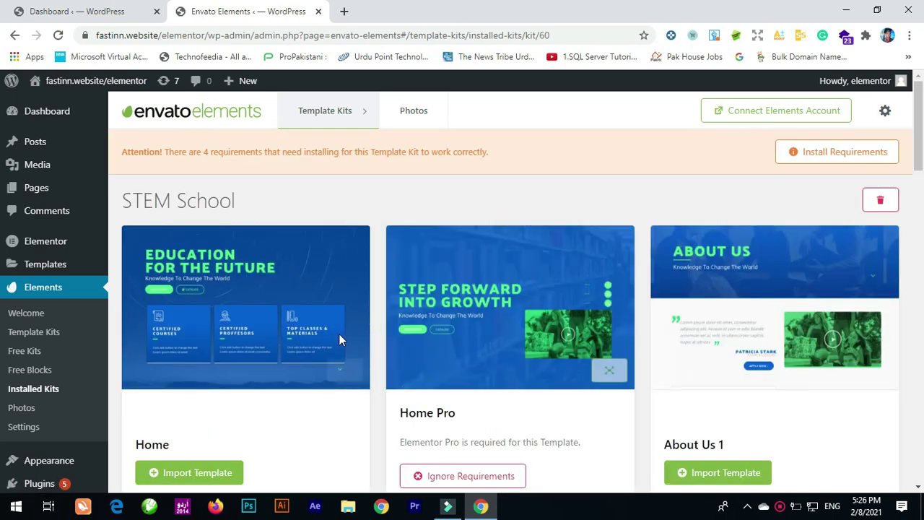
{"action": "scroll", "coordinate": [414, 318], "scroll_direction": "down", "scroll_amount": 8}
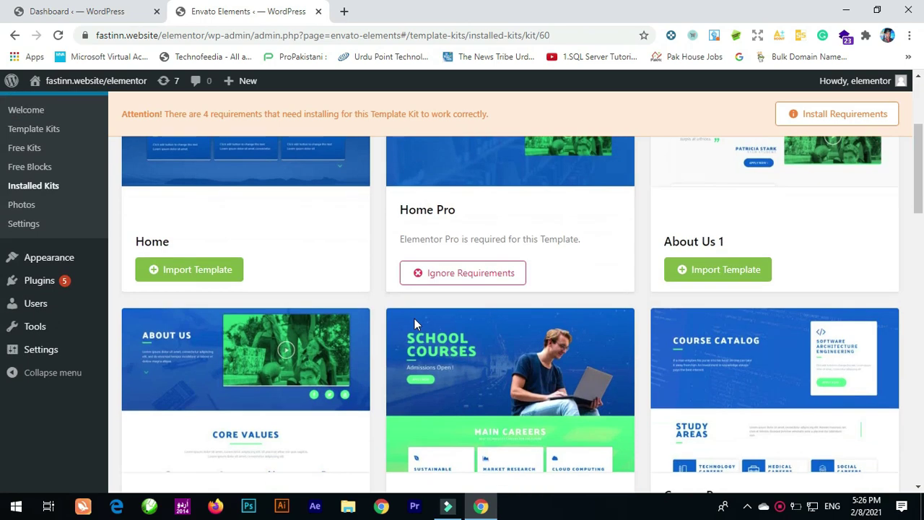
{"action": "scroll", "coordinate": [410, 328], "scroll_direction": "up", "scroll_amount": 5}
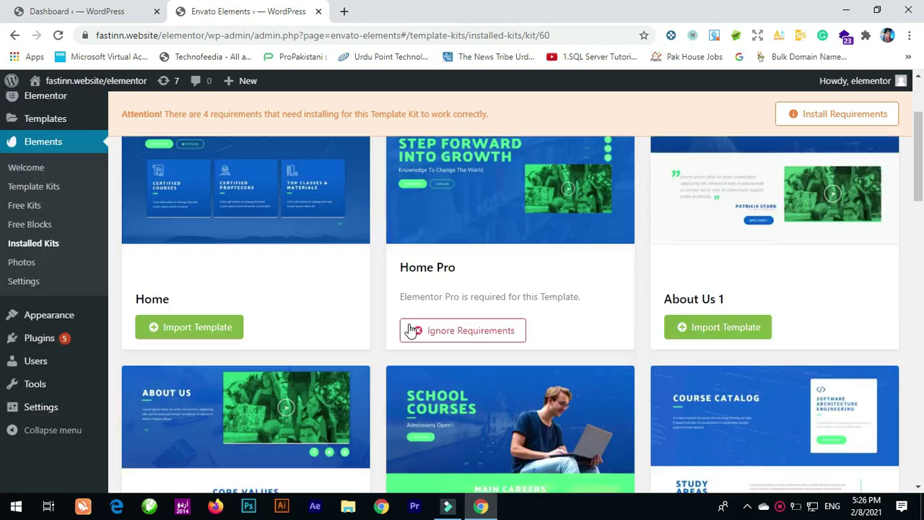
{"action": "scroll", "coordinate": [408, 327], "scroll_direction": "down", "scroll_amount": 3}
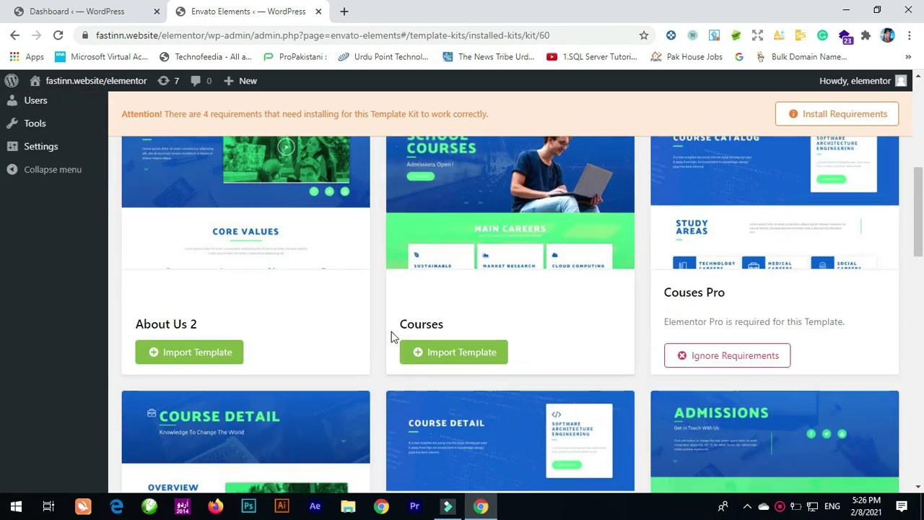
{"action": "scroll", "coordinate": [313, 311], "scroll_direction": "up", "scroll_amount": 6}
{"action": "scroll", "coordinate": [312, 306], "scroll_direction": "down", "scroll_amount": 1}
{"action": "scroll", "coordinate": [313, 312], "scroll_direction": "down", "scroll_amount": 1}
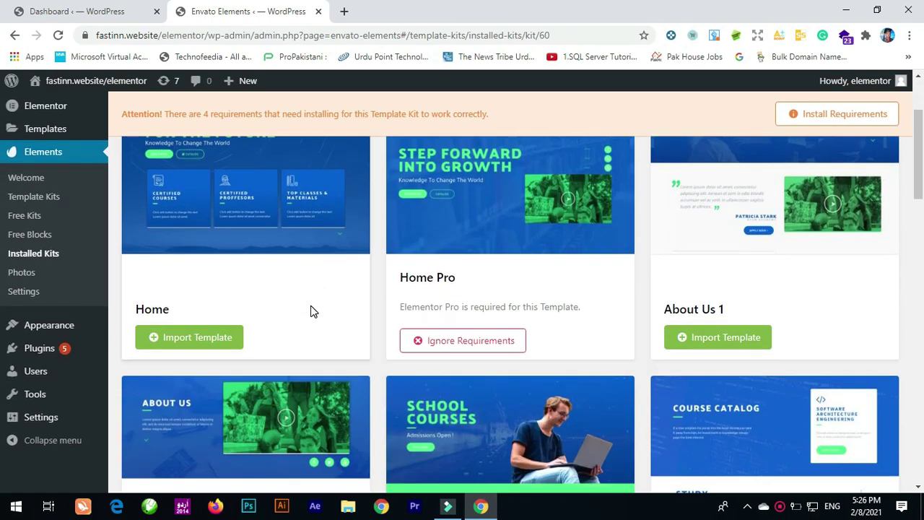
{"action": "scroll", "coordinate": [310, 311], "scroll_direction": "down", "scroll_amount": 3}
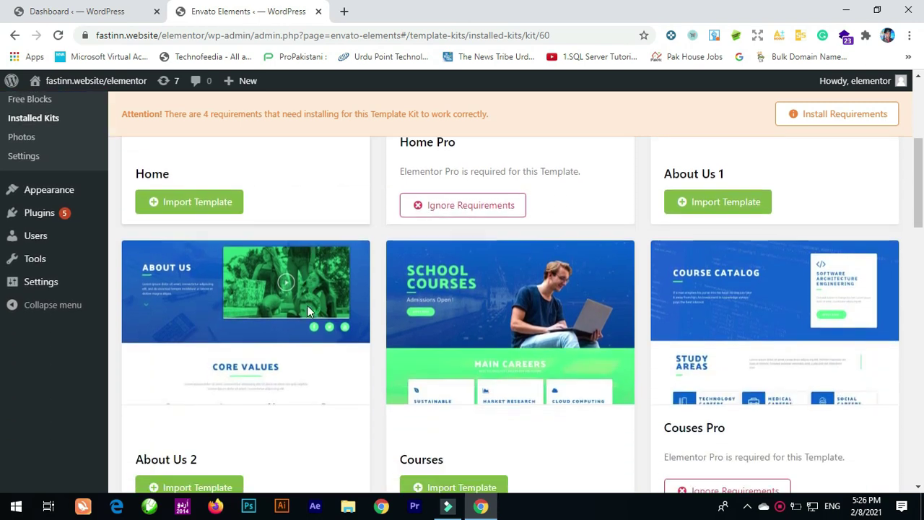
- Import the Home, About Us 1 and Courses templates of the STEM School kit
{"action": "left_click", "coordinate": [214, 206]}
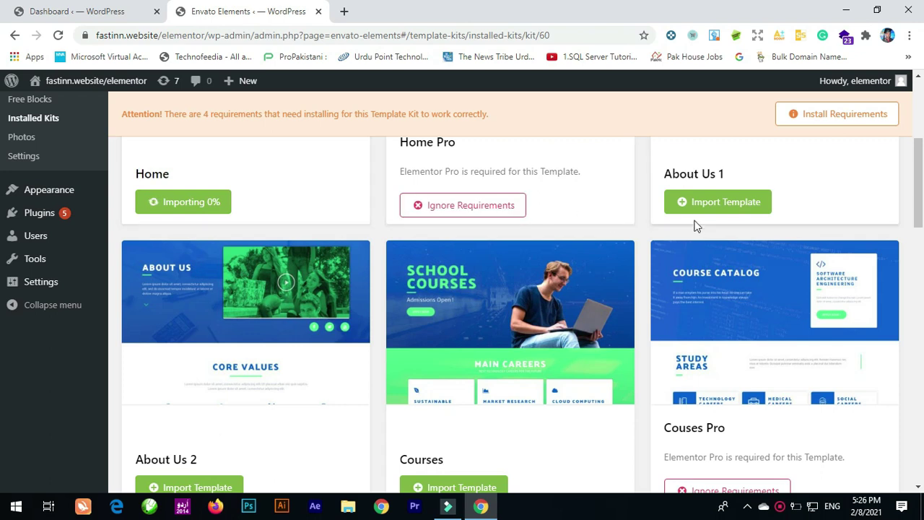
{"action": "left_click", "coordinate": [733, 202]}
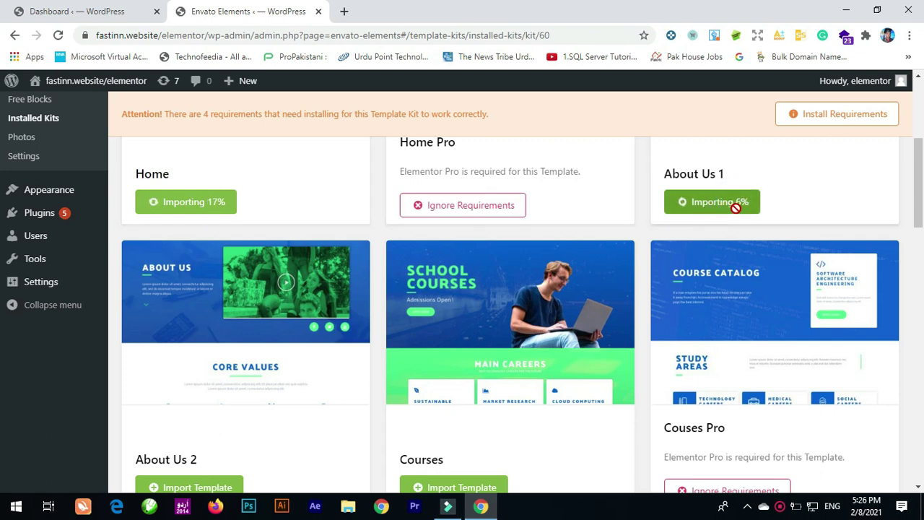
{"action": "scroll", "coordinate": [522, 279], "scroll_direction": "down", "scroll_amount": 4}
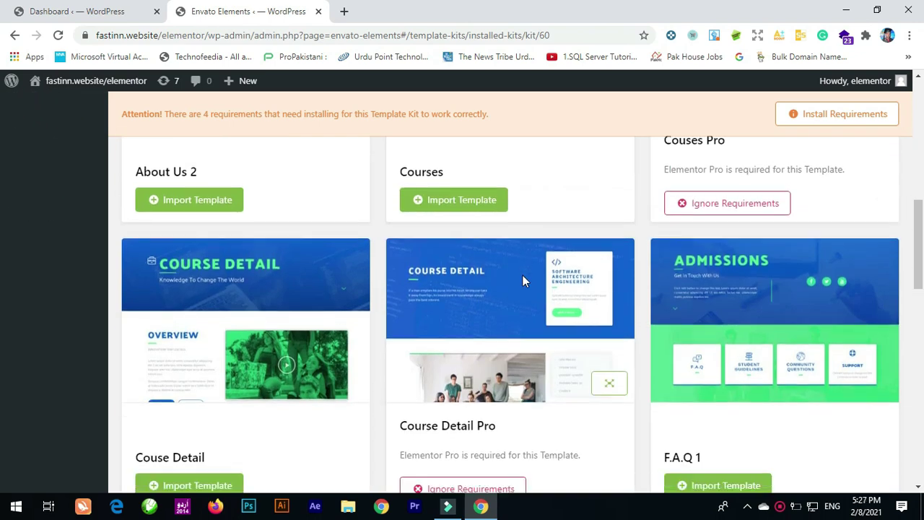
{"action": "scroll", "coordinate": [522, 273], "scroll_direction": "up", "scroll_amount": 1}
{"action": "left_click", "coordinate": [478, 216]}
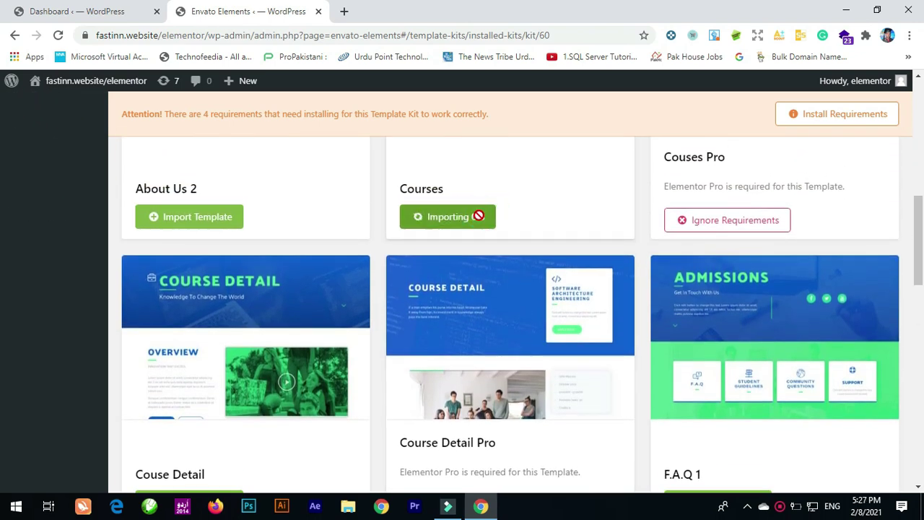
- Import the Contact Us 2 template at the end of the STEM School kit
{"action": "scroll", "coordinate": [489, 240], "scroll_direction": "down", "scroll_amount": 3}
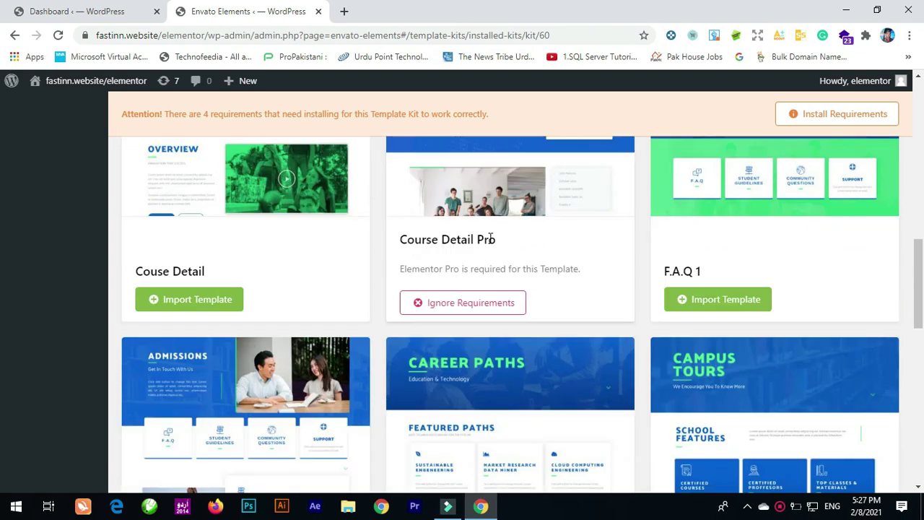
{"action": "scroll", "coordinate": [491, 239], "scroll_direction": "down", "scroll_amount": 9}
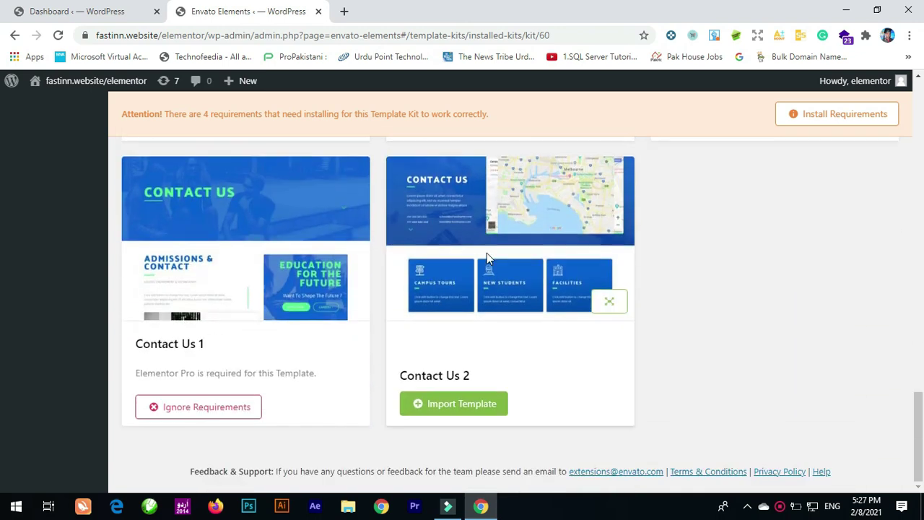
{"action": "left_click", "coordinate": [467, 405]}
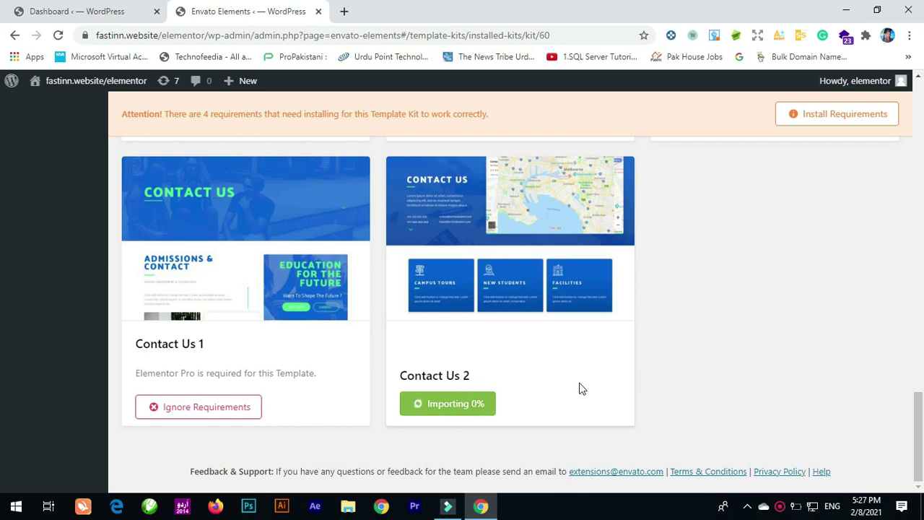
{"action": "scroll", "coordinate": [582, 388], "scroll_direction": "up", "scroll_amount": 15}
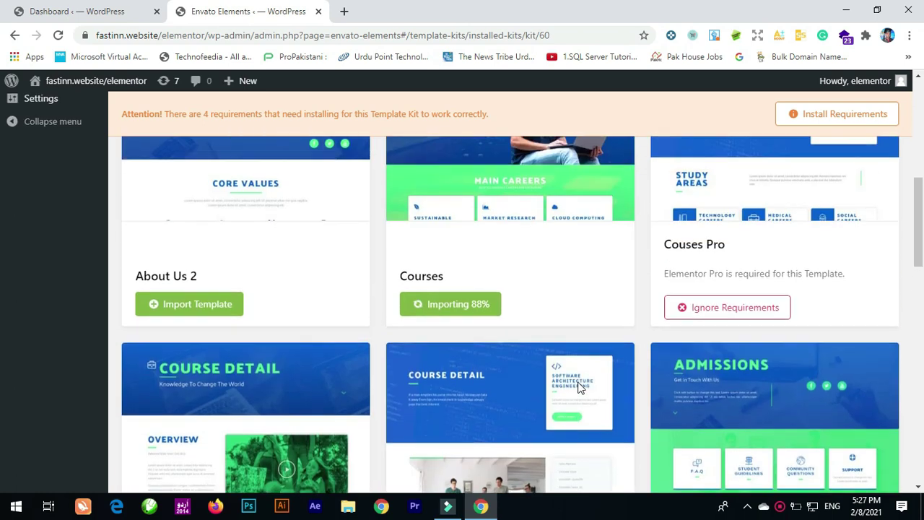
{"action": "scroll", "coordinate": [581, 389], "scroll_direction": "up", "scroll_amount": 5}
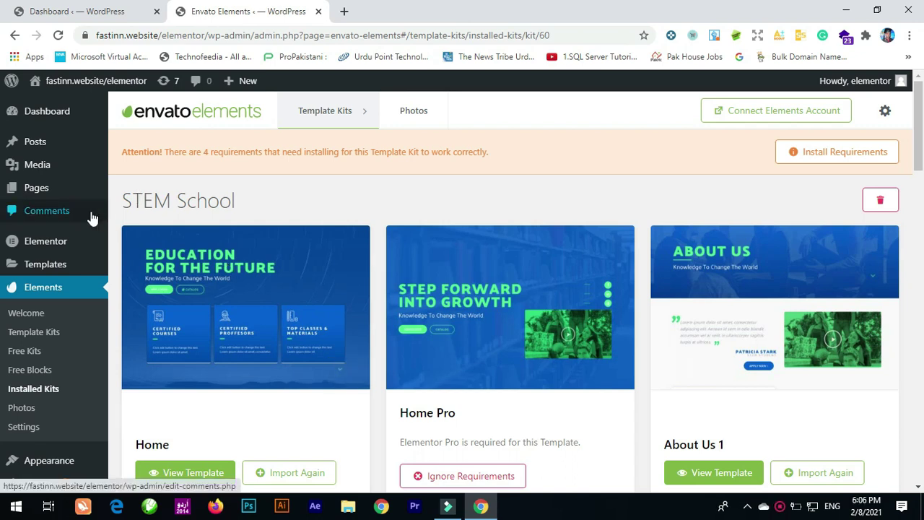
- Open the form for adding a new WordPress page in a new browser tab and switch to it
{"action": "mouse_move", "coordinate": [83, 240]}
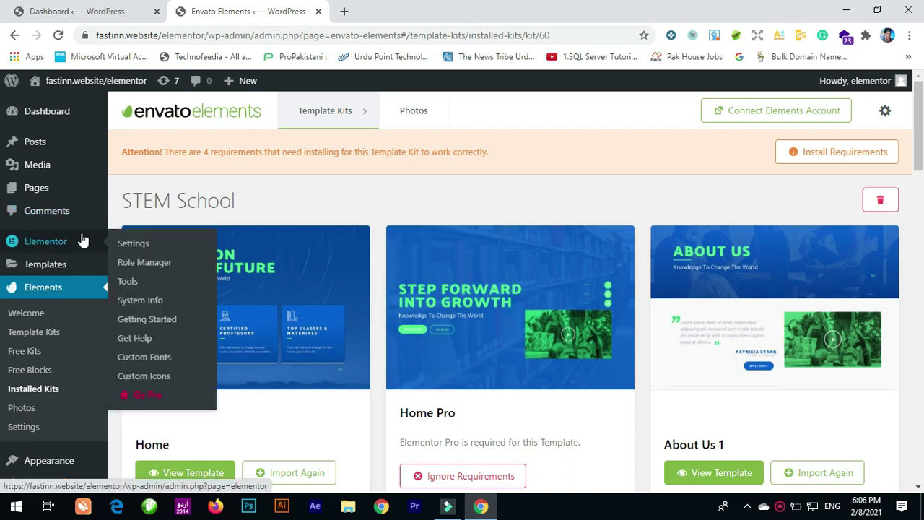
{"action": "mouse_move", "coordinate": [65, 193]}
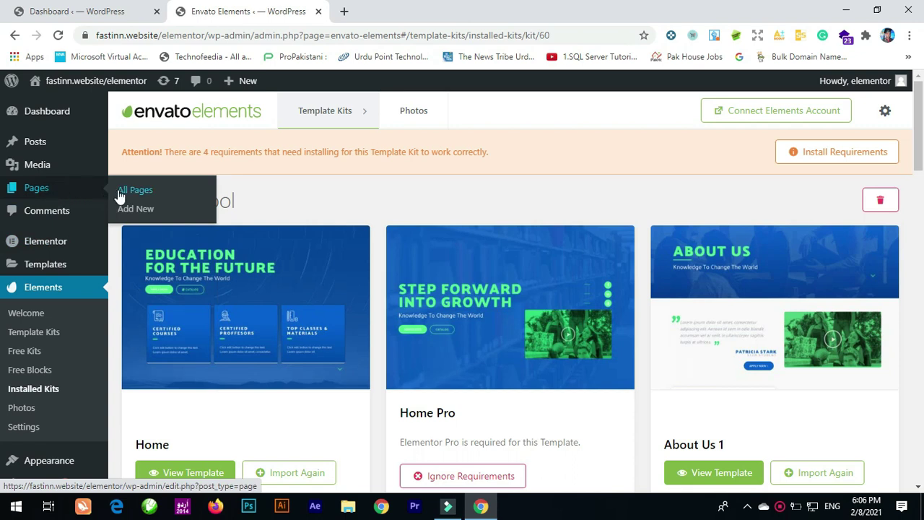
{"action": "right_click", "coordinate": [143, 211]}
{"action": "left_click", "coordinate": [161, 219]}
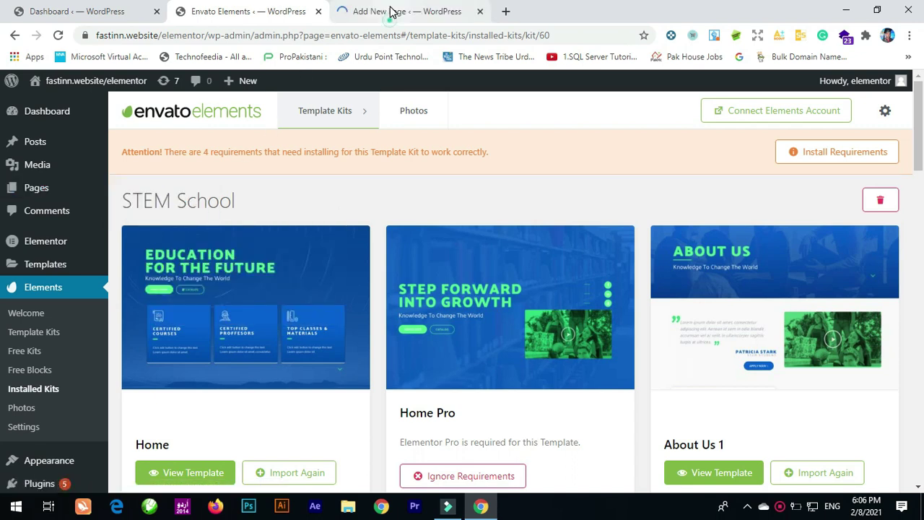
{"action": "left_click", "coordinate": [392, 21]}
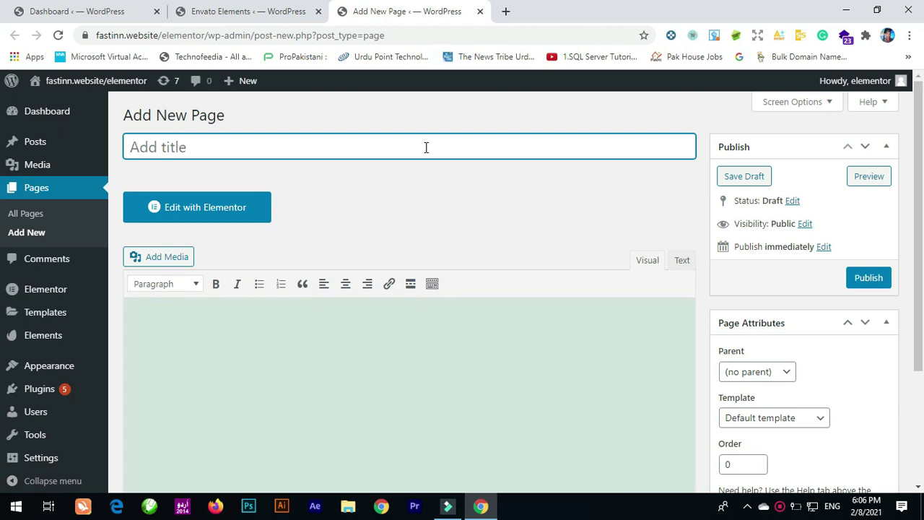
- Publish the new page with the title "Home" and open it for editing with Elementor
{"action": "type", "text": "Home"}
{"action": "left_click", "coordinate": [500, 216]}
{"action": "left_click", "coordinate": [869, 281]}
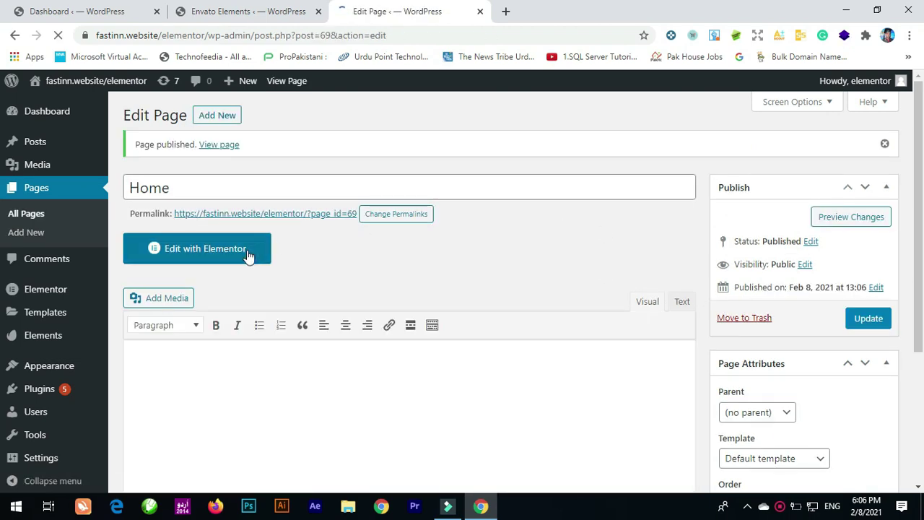
{"action": "left_click", "coordinate": [247, 253]}
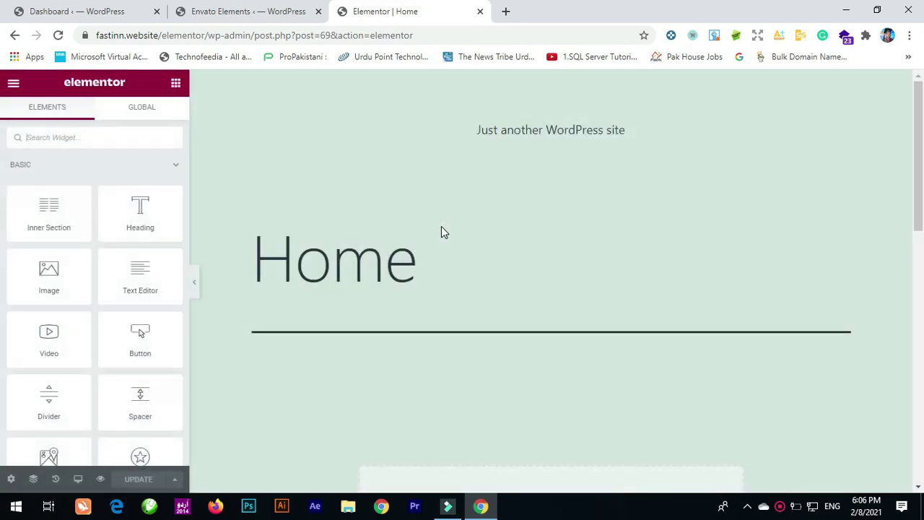
- Insert the saved Home template into the page, importing its document settings too
{"action": "scroll", "coordinate": [431, 279], "scroll_direction": "down", "scroll_amount": 5}
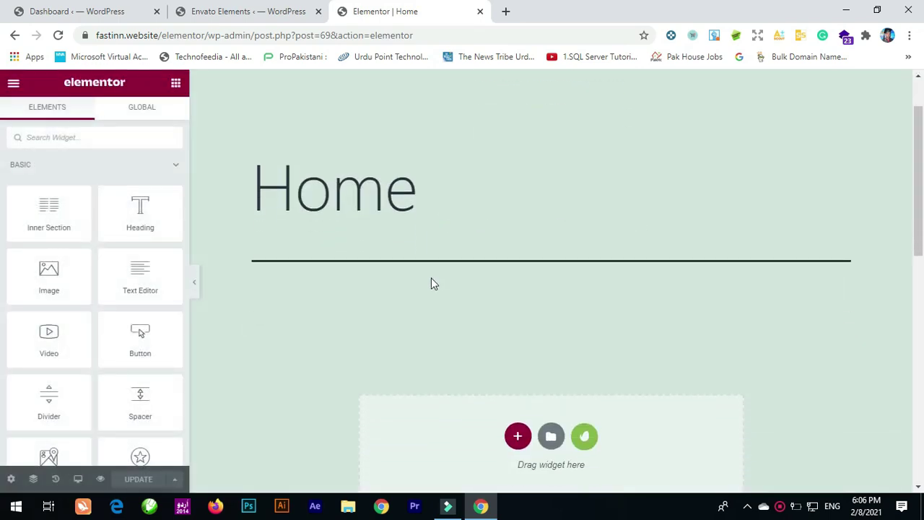
{"action": "scroll", "coordinate": [429, 282], "scroll_direction": "up", "scroll_amount": 3}
{"action": "scroll", "coordinate": [427, 282], "scroll_direction": "down", "scroll_amount": 2}
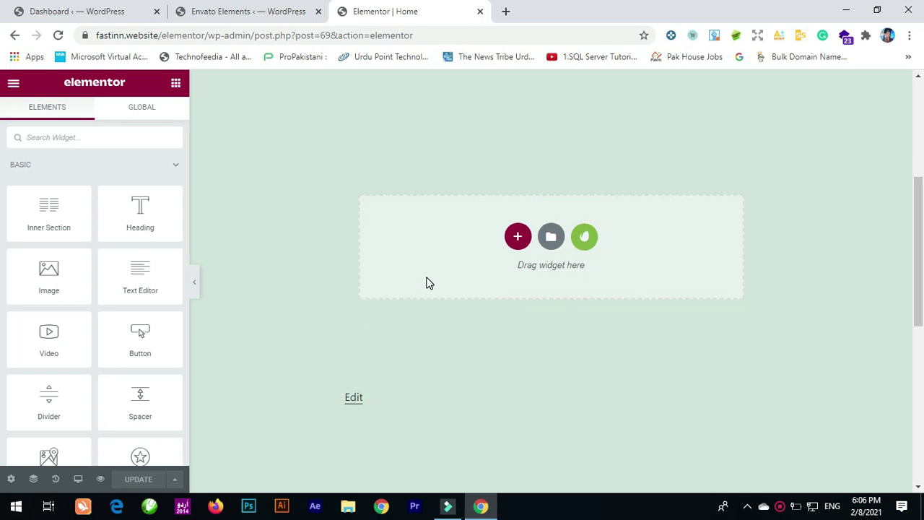
{"action": "left_click", "coordinate": [550, 241]}
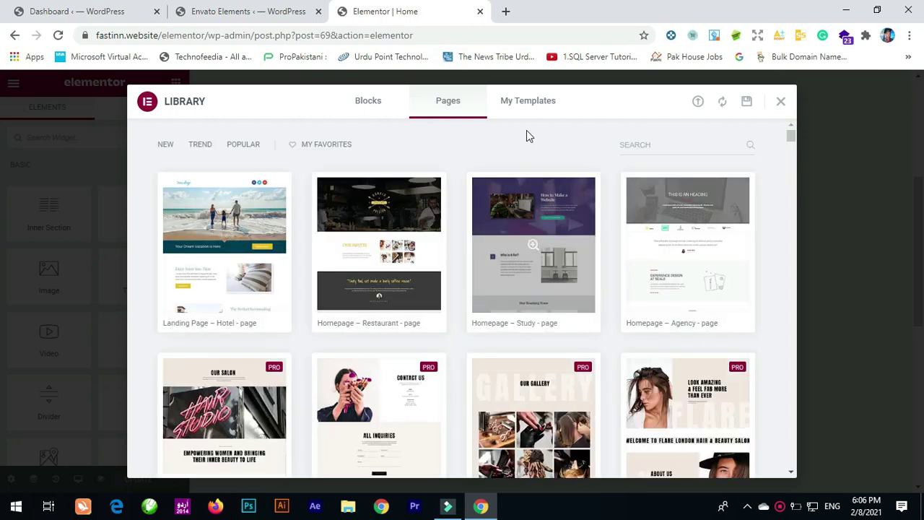
{"action": "left_click", "coordinate": [530, 104]}
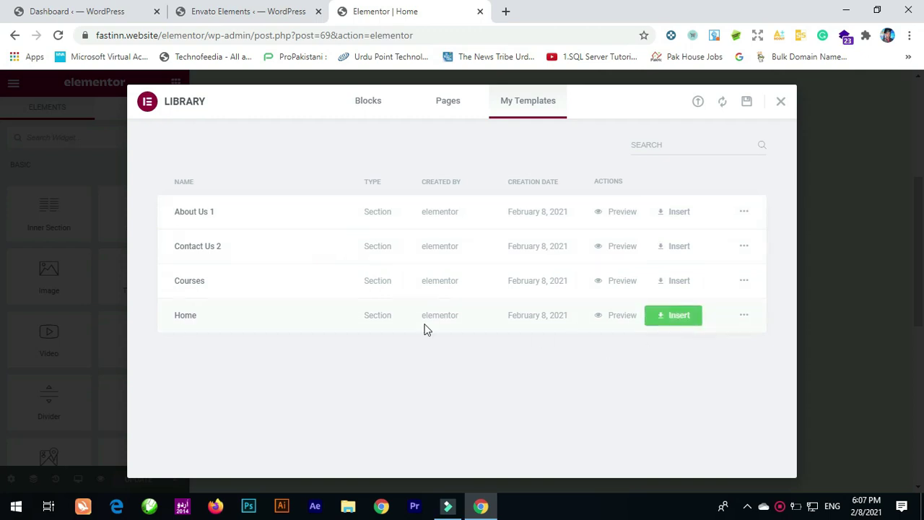
{"action": "left_click", "coordinate": [678, 320]}
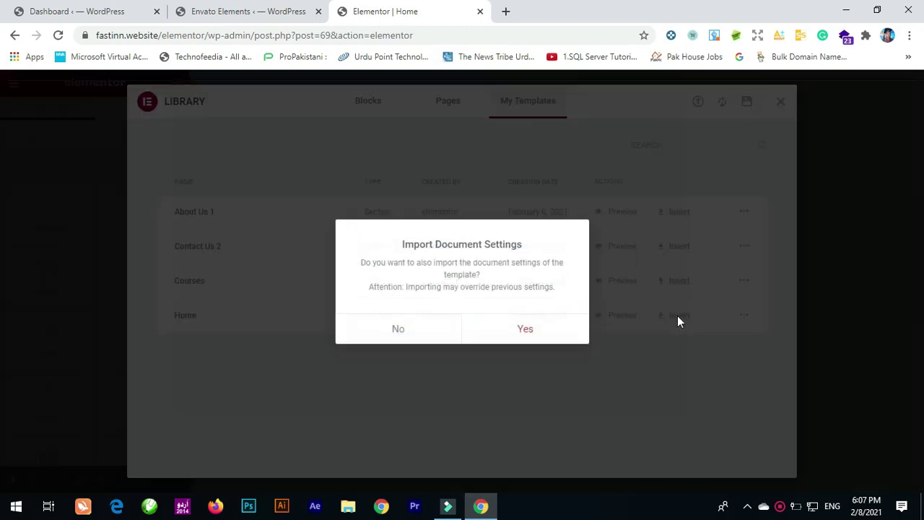
{"action": "left_click", "coordinate": [545, 333]}
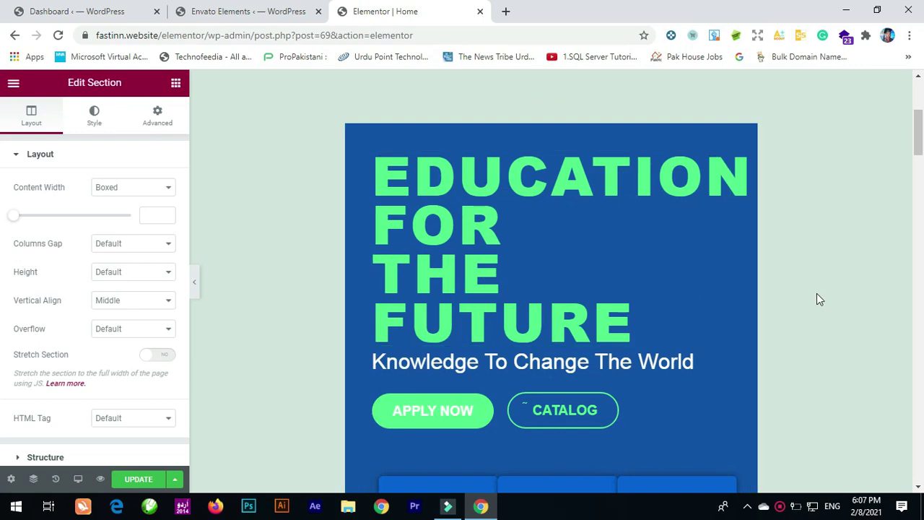
- Examine the inserted Home template together with the theme's header and page title above it
{"action": "scroll", "coordinate": [655, 304], "scroll_direction": "up", "scroll_amount": 4}
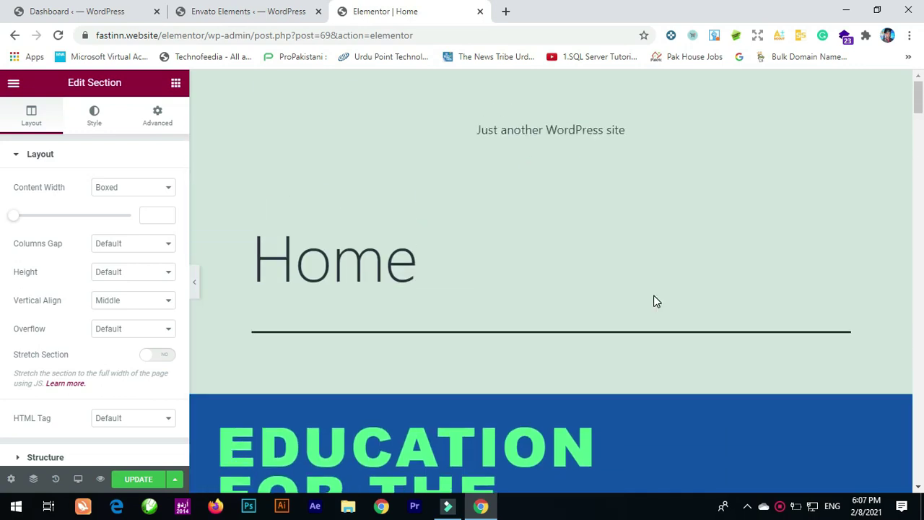
{"action": "scroll", "coordinate": [654, 301], "scroll_direction": "down", "scroll_amount": 15}
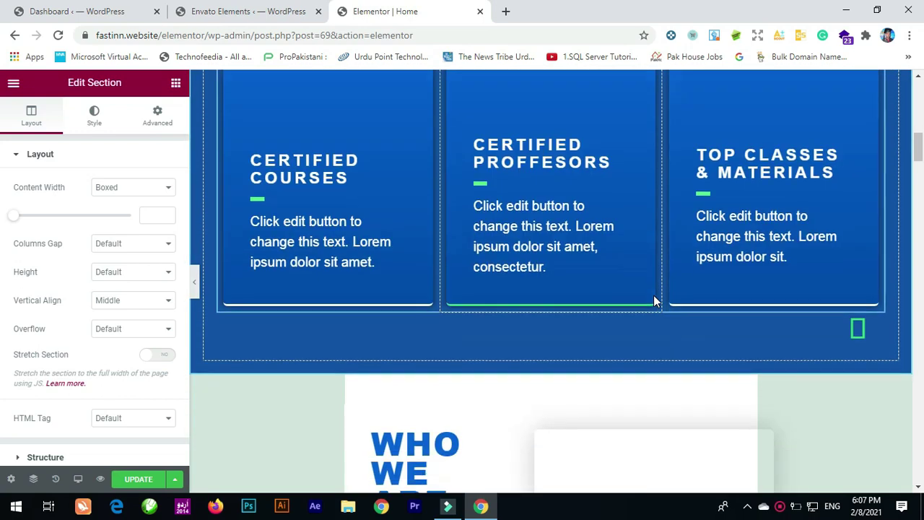
{"action": "scroll", "coordinate": [653, 300], "scroll_direction": "up", "scroll_amount": 15}
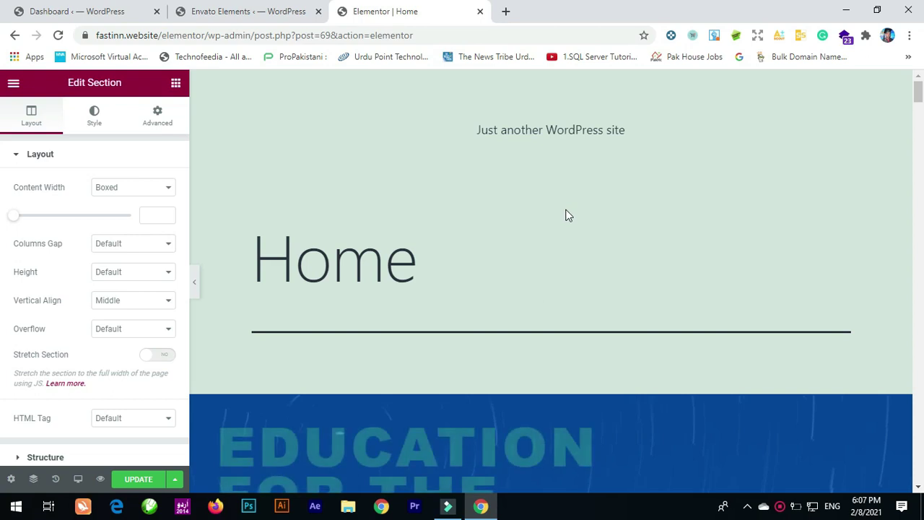
{"action": "scroll", "coordinate": [564, 220], "scroll_direction": "down", "scroll_amount": 4}
{"action": "scroll", "coordinate": [562, 223], "scroll_direction": "down", "scroll_amount": 10}
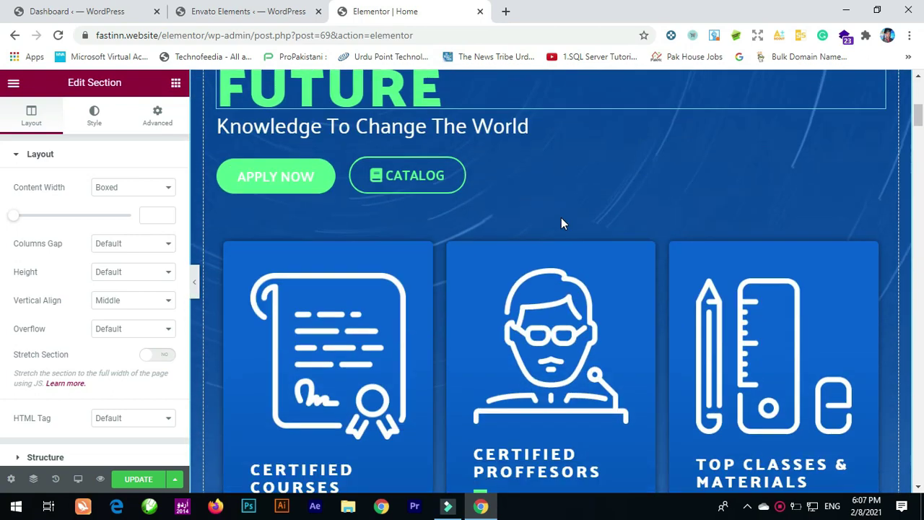
{"action": "scroll", "coordinate": [562, 223], "scroll_direction": "up", "scroll_amount": 14}
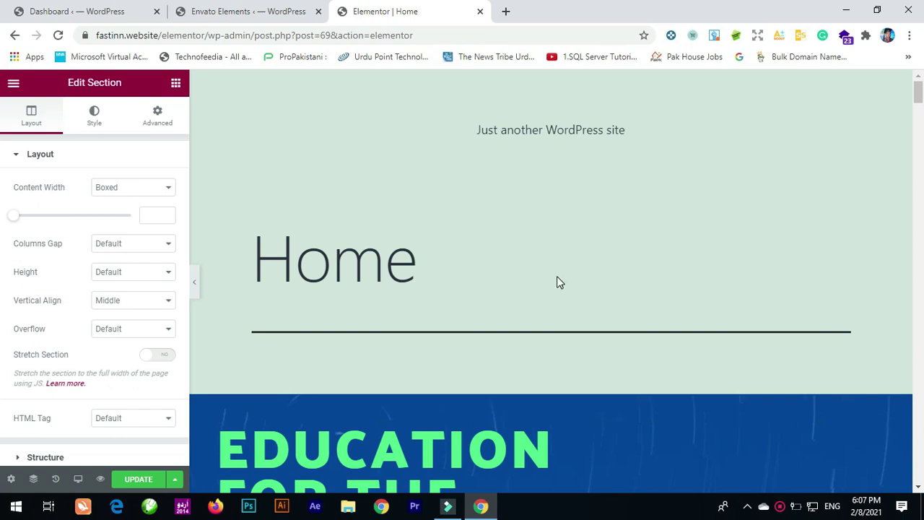
{"action": "scroll", "coordinate": [557, 278], "scroll_direction": "down", "scroll_amount": 4}
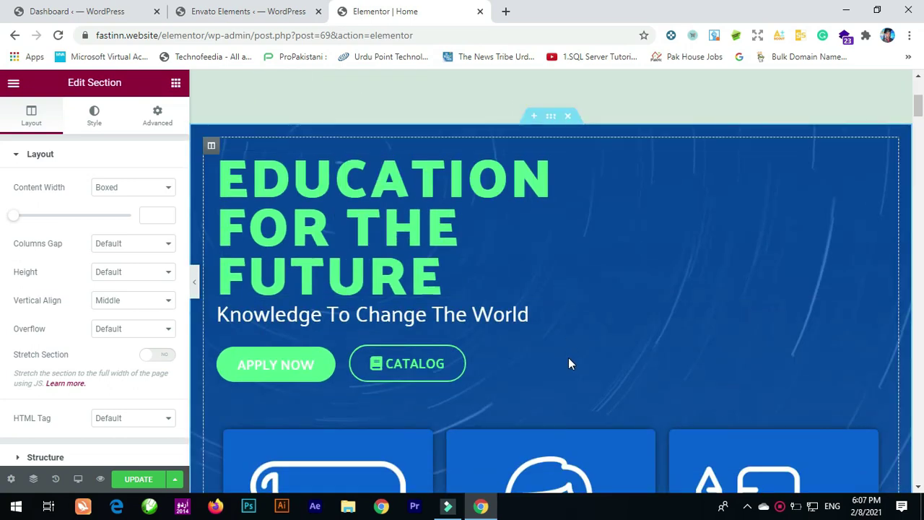
{"action": "scroll", "coordinate": [568, 361], "scroll_direction": "up", "scroll_amount": 4}
{"action": "scroll", "coordinate": [574, 347], "scroll_direction": "down", "scroll_amount": 1}
{"action": "scroll", "coordinate": [571, 368], "scroll_direction": "down", "scroll_amount": 1}
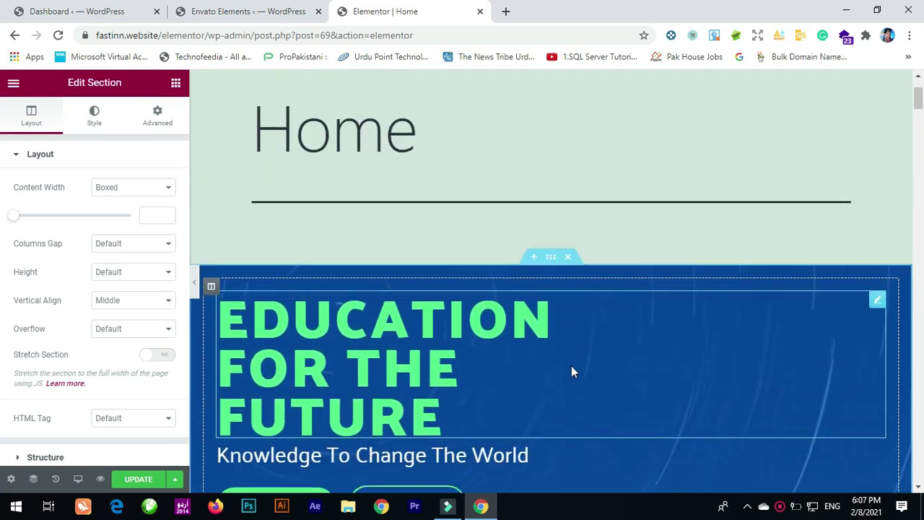
{"action": "scroll", "coordinate": [560, 311], "scroll_direction": "up", "scroll_amount": 2}
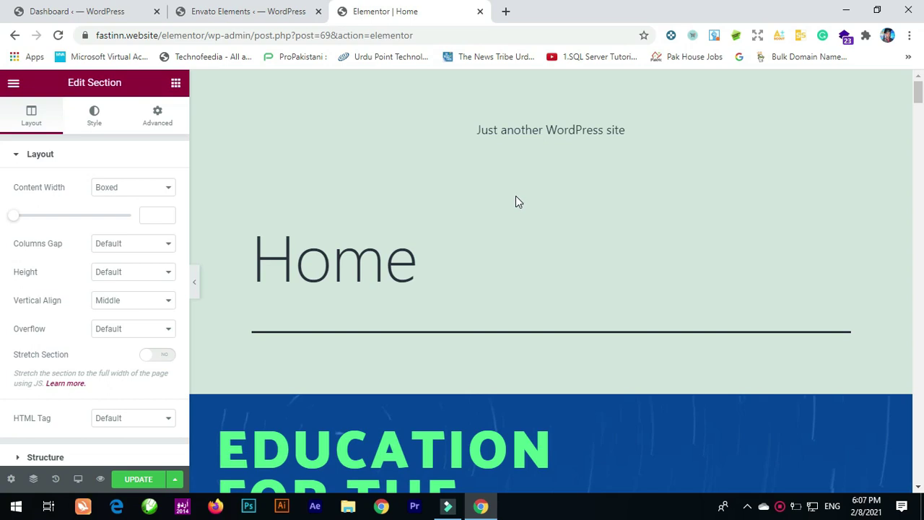
- Set the Home page's layout to Elementor Canvas and update the page
{"action": "left_click", "coordinate": [12, 480]}
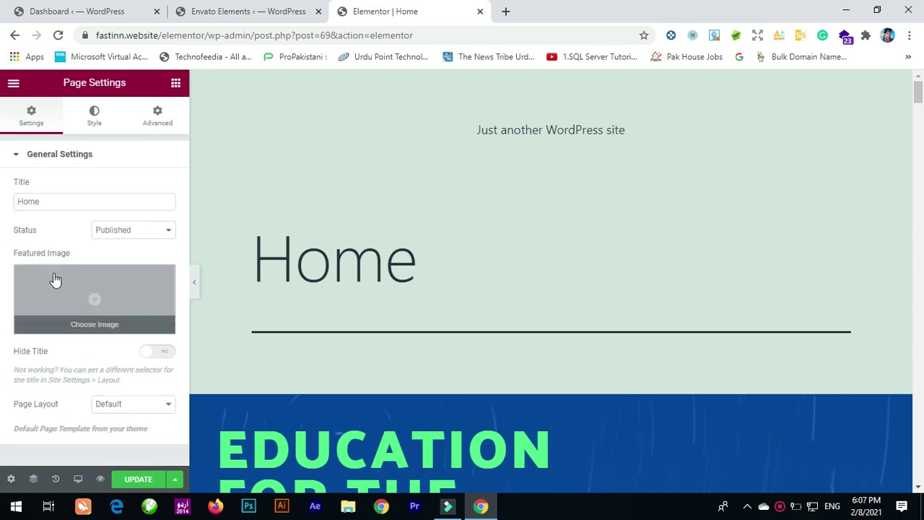
{"action": "left_click", "coordinate": [117, 408]}
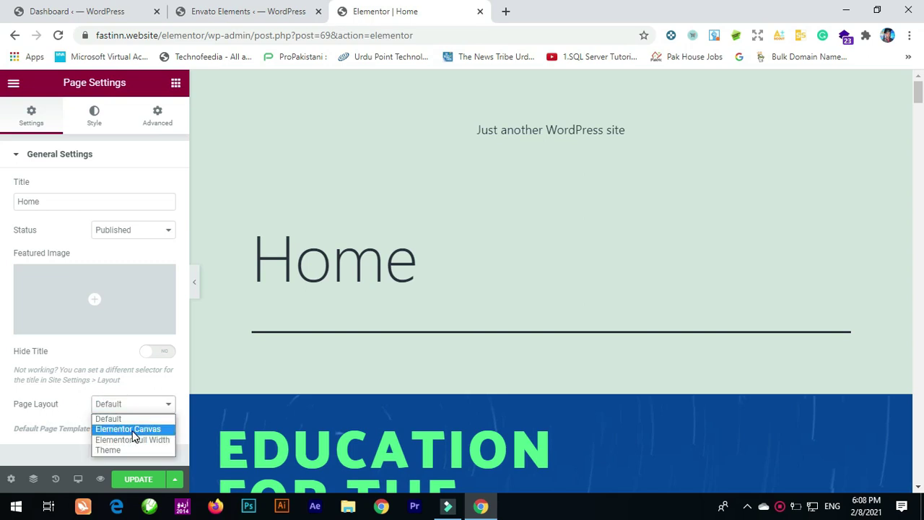
{"action": "left_click", "coordinate": [130, 430]}
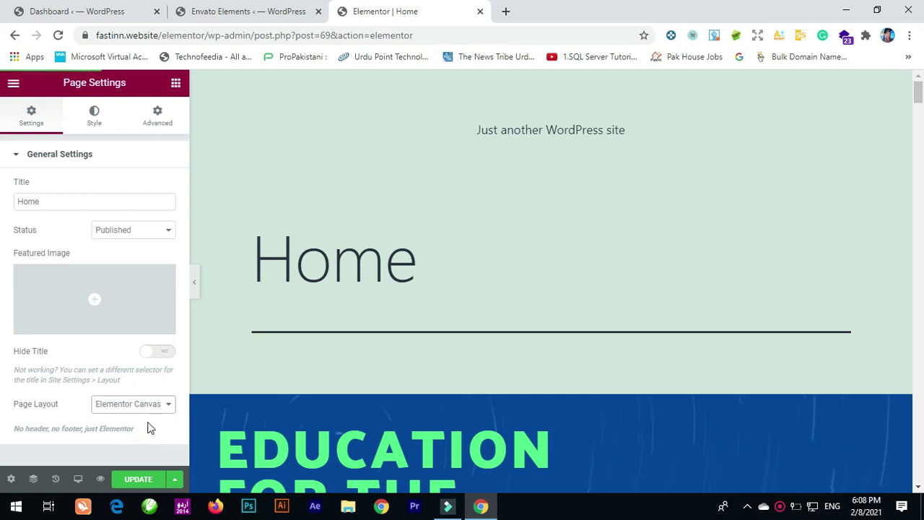
{"action": "left_click", "coordinate": [145, 478]}
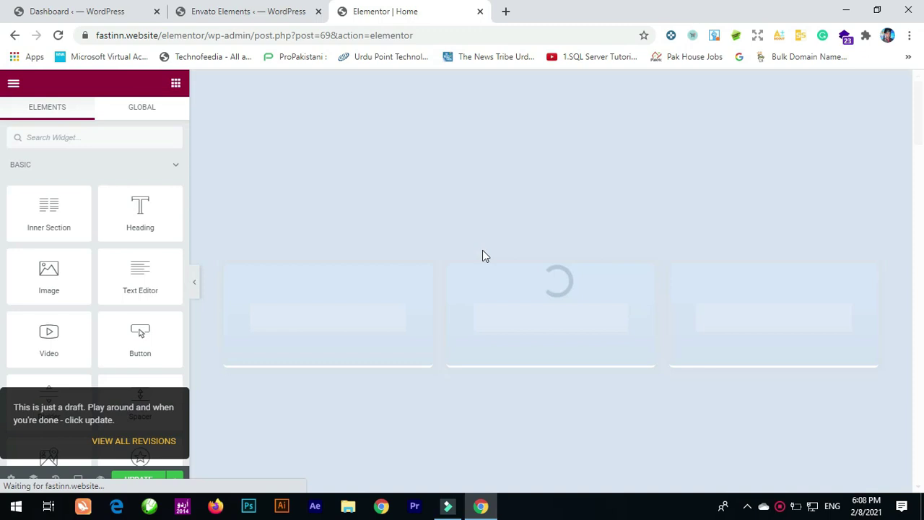
- Examine the Home page's hero, feature cards and Who We Are section at full width with the editing panel temporarily hidden
{"action": "scroll", "coordinate": [649, 230], "scroll_direction": "down", "scroll_amount": 8}
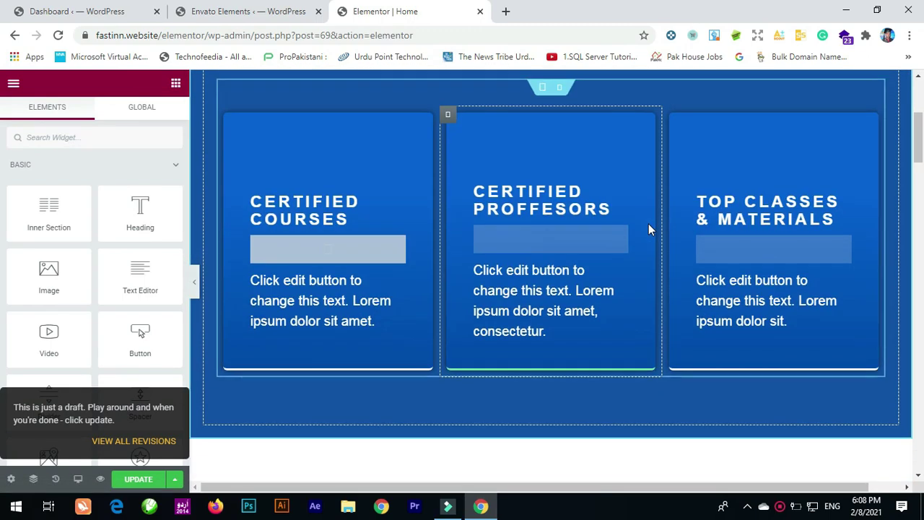
{"action": "left_click", "coordinate": [193, 285]}
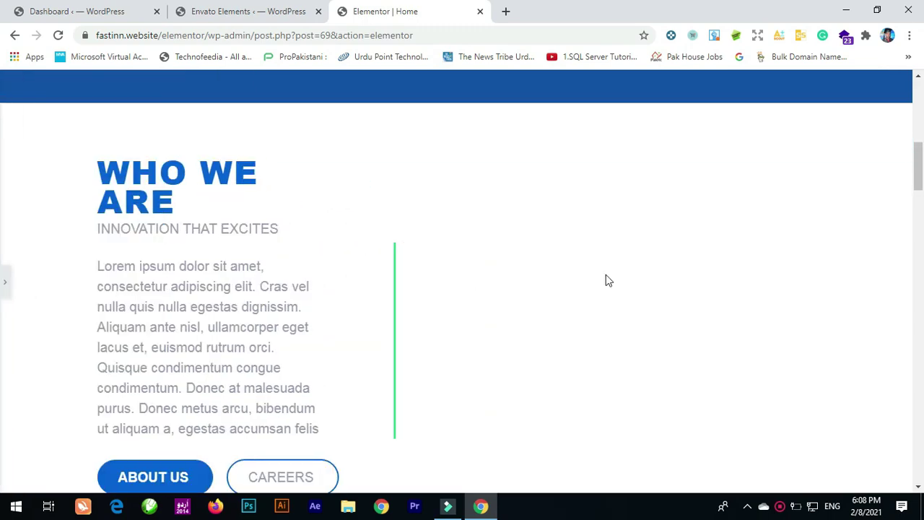
{"action": "scroll", "coordinate": [677, 268], "scroll_direction": "up", "scroll_amount": 8}
{"action": "scroll", "coordinate": [677, 268], "scroll_direction": "down", "scroll_amount": 10}
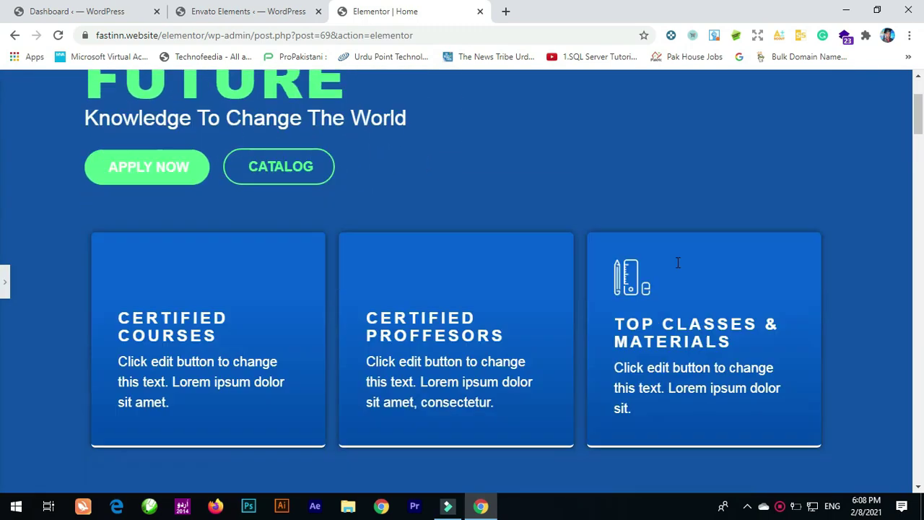
{"action": "scroll", "coordinate": [671, 269], "scroll_direction": "up", "scroll_amount": 2}
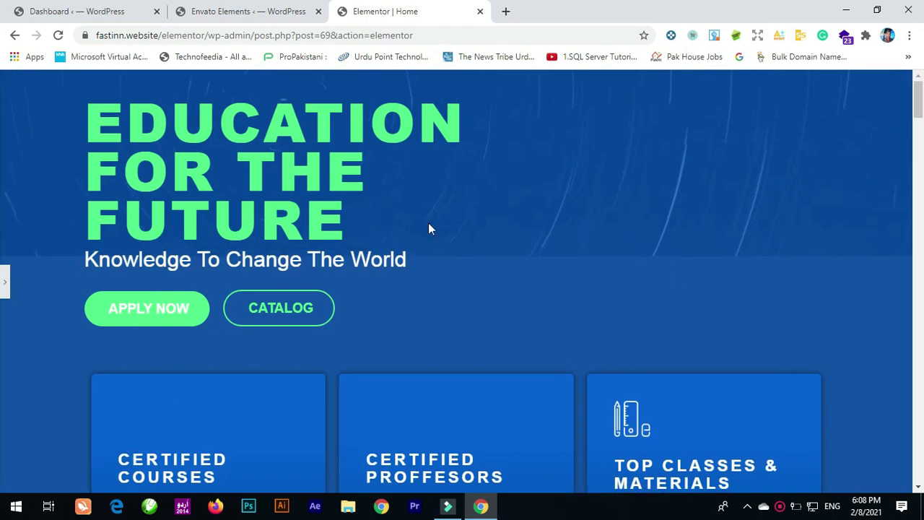
{"action": "left_click", "coordinate": [5, 288]}
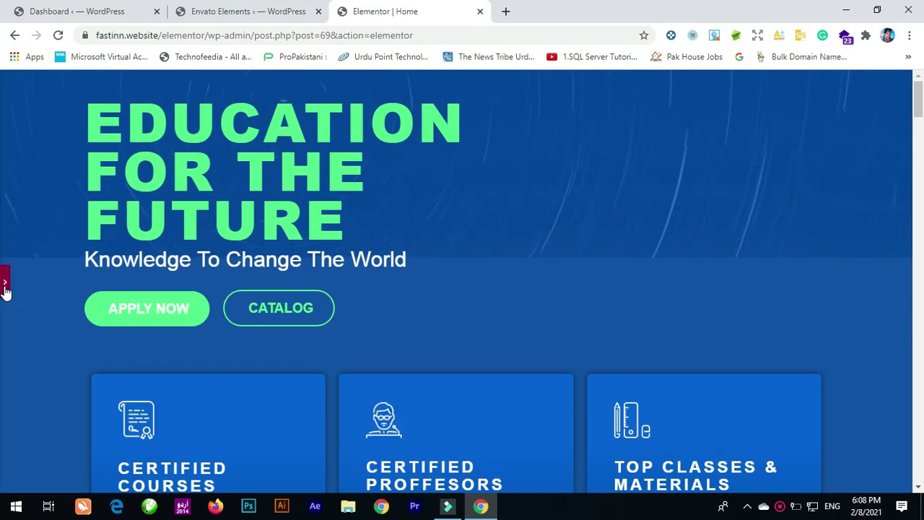
{"action": "left_click", "coordinate": [5, 289]}
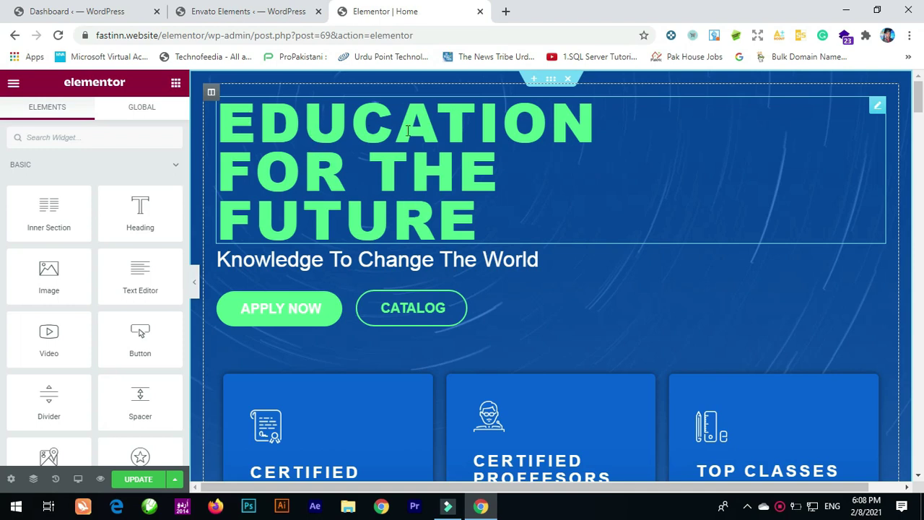
- Insert the word "Better" before "future" in the hero heading so it reads "education for the Better future"
{"action": "left_click", "coordinate": [510, 171]}
{"action": "left_click", "coordinate": [497, 166]}
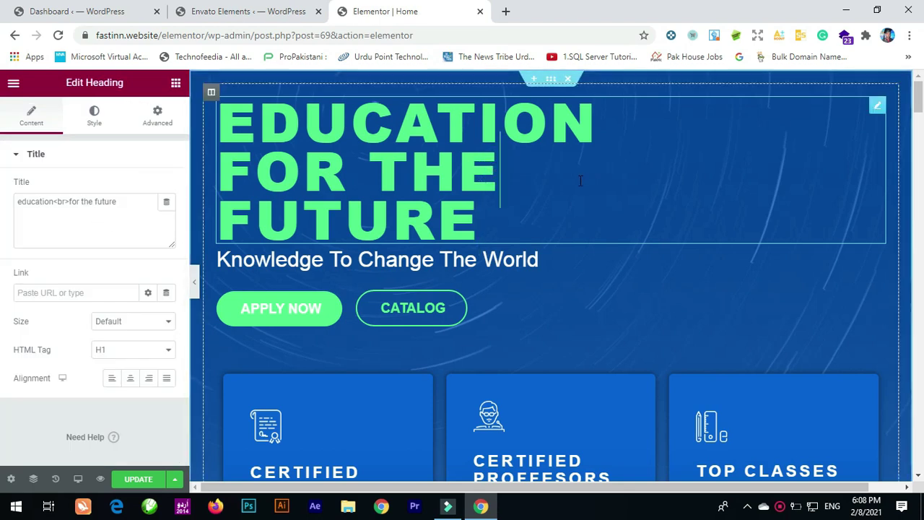
{"action": "type", "text": "Better"}
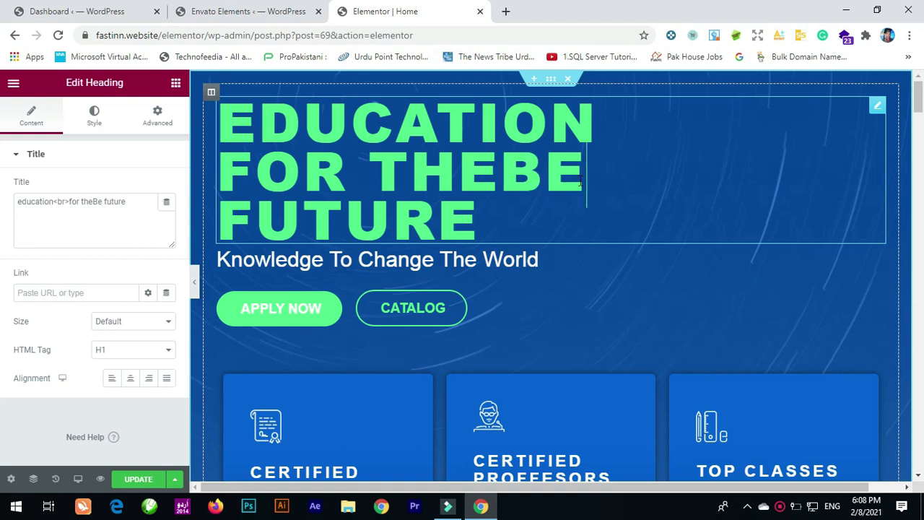
{"action": "key", "text": "Left"}
{"action": "key", "text": "Left"}
{"action": "key", "text": "Left"}
{"action": "key", "text": "Left"}
{"action": "key", "text": "Left"}
{"action": "key", "text": "Left"}
{"action": "mouse_move", "coordinate": [739, 480]}
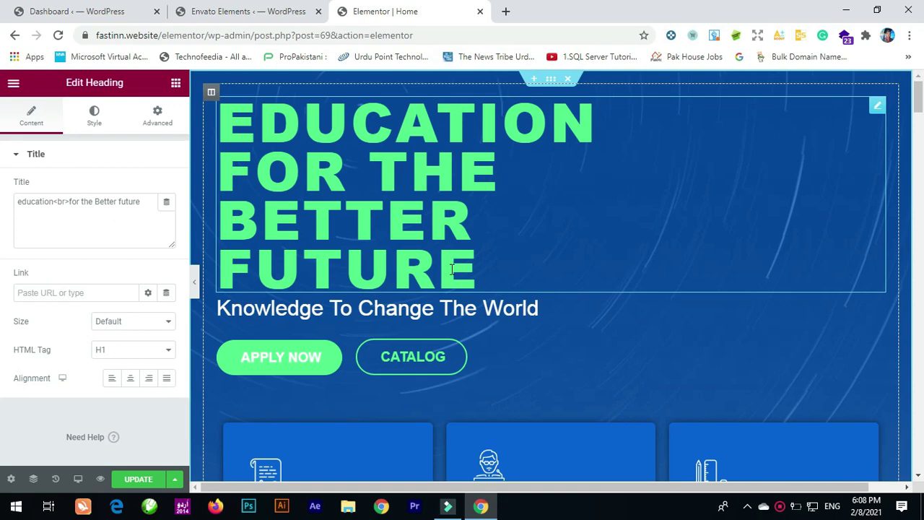
- Check the Home page's remaining sections and update the page with the edited heading
{"action": "scroll", "coordinate": [423, 288], "scroll_direction": "down", "scroll_amount": 5}
{"action": "scroll", "coordinate": [420, 292], "scroll_direction": "up", "scroll_amount": 5}
{"action": "scroll", "coordinate": [418, 297], "scroll_direction": "down", "scroll_amount": 3}
{"action": "scroll", "coordinate": [415, 300], "scroll_direction": "down", "scroll_amount": 7}
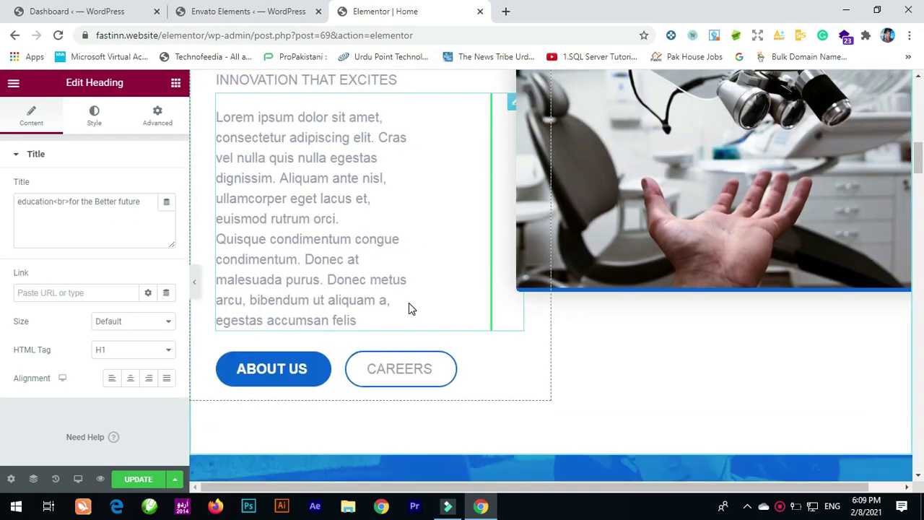
{"action": "scroll", "coordinate": [388, 334], "scroll_direction": "down", "scroll_amount": 8}
{"action": "scroll", "coordinate": [409, 322], "scroll_direction": "up", "scroll_amount": 6}
{"action": "scroll", "coordinate": [407, 322], "scroll_direction": "up", "scroll_amount": 12}
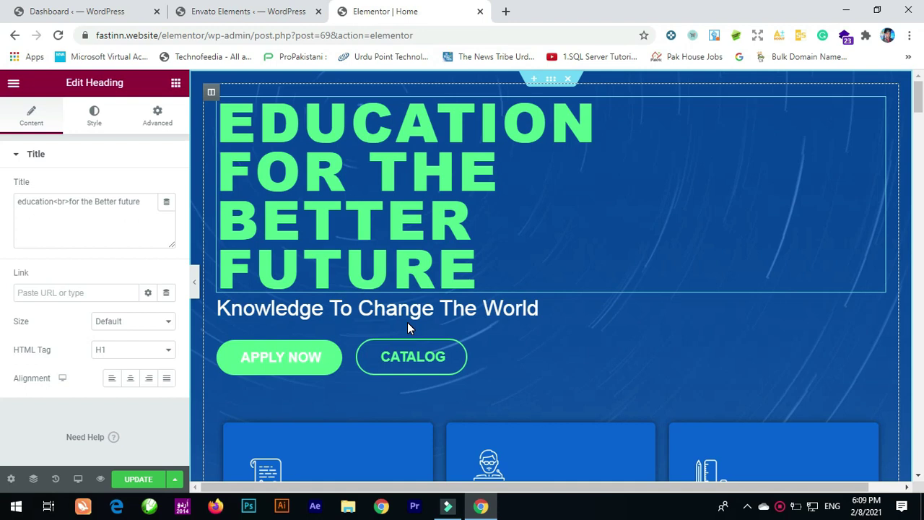
{"action": "left_click", "coordinate": [144, 482]}
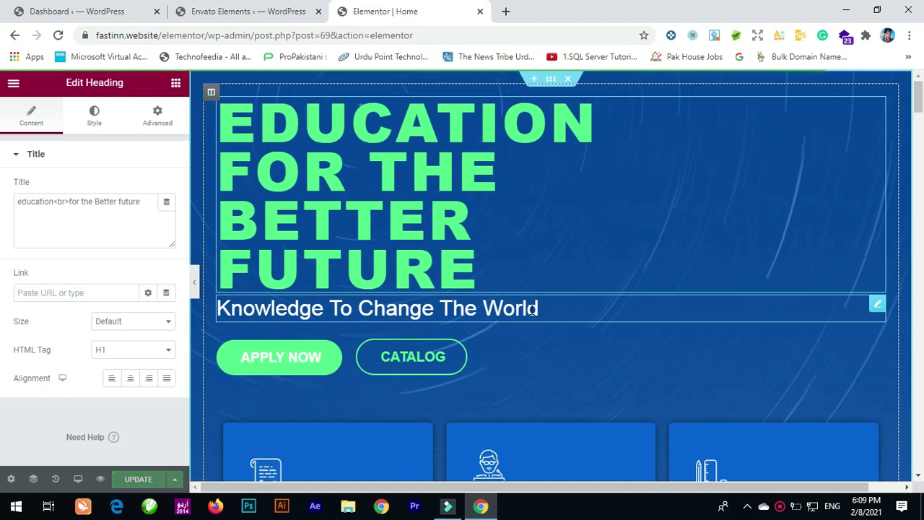
- Open the form for adding another WordPress page in a new browser tab and title the page "About us"
{"action": "left_click", "coordinate": [254, 11]}
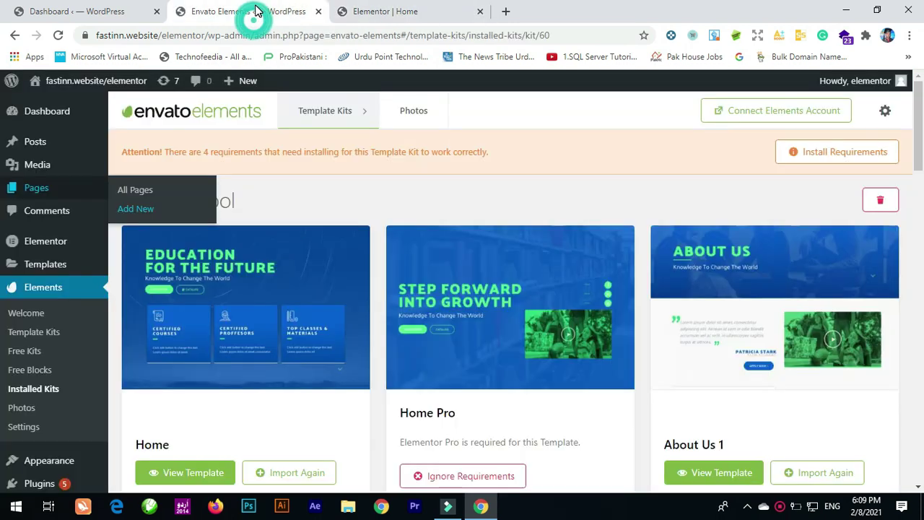
{"action": "right_click", "coordinate": [134, 211]}
{"action": "left_click", "coordinate": [151, 222]}
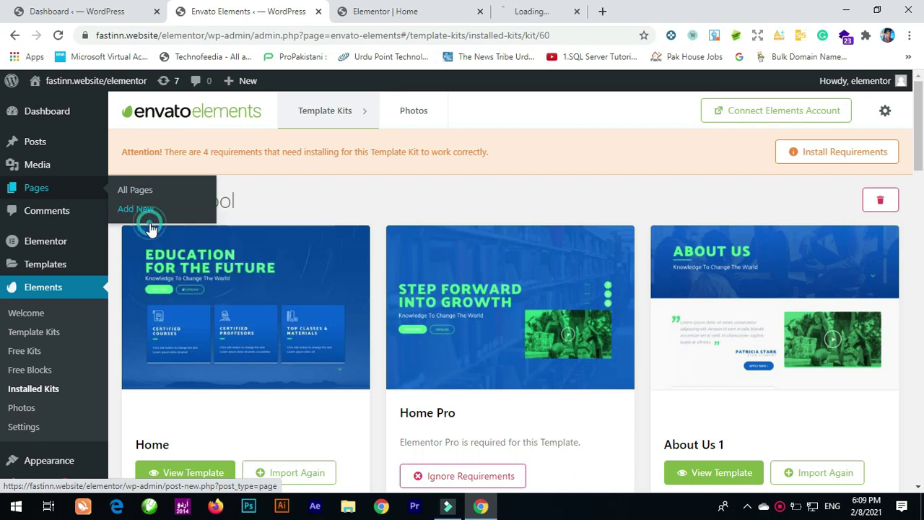
{"action": "left_click", "coordinate": [560, 12]}
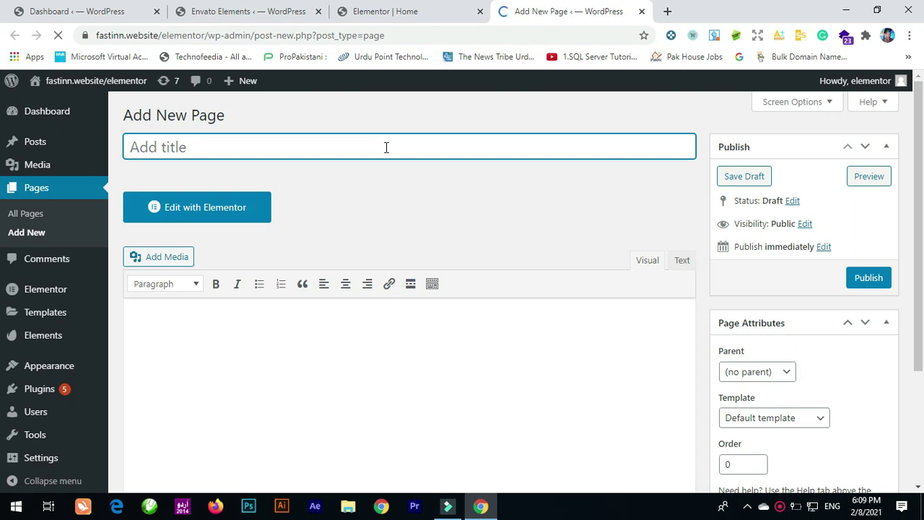
{"action": "type", "text": "A"}
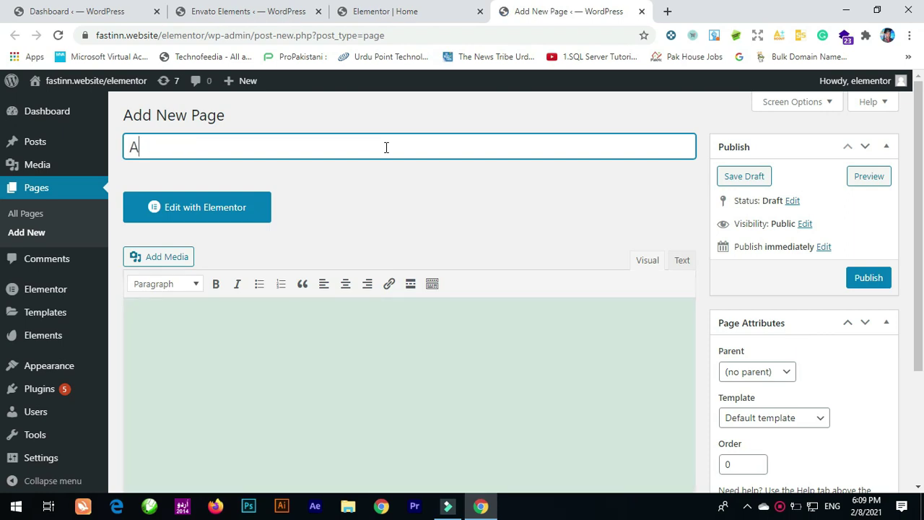
{"action": "type", "text": "bout us"}
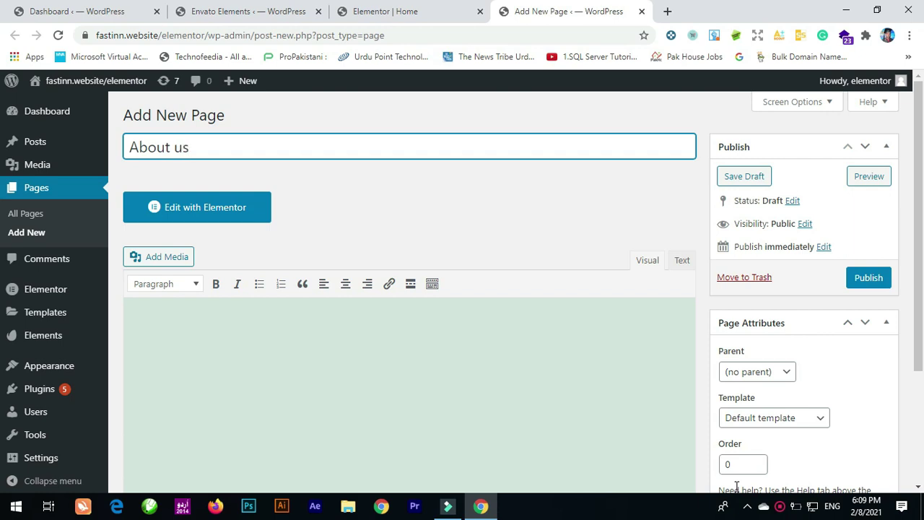
- Publish the About us page and insert the saved About Us 1 template with its document settings using Elementor
{"action": "left_click", "coordinate": [869, 278]}
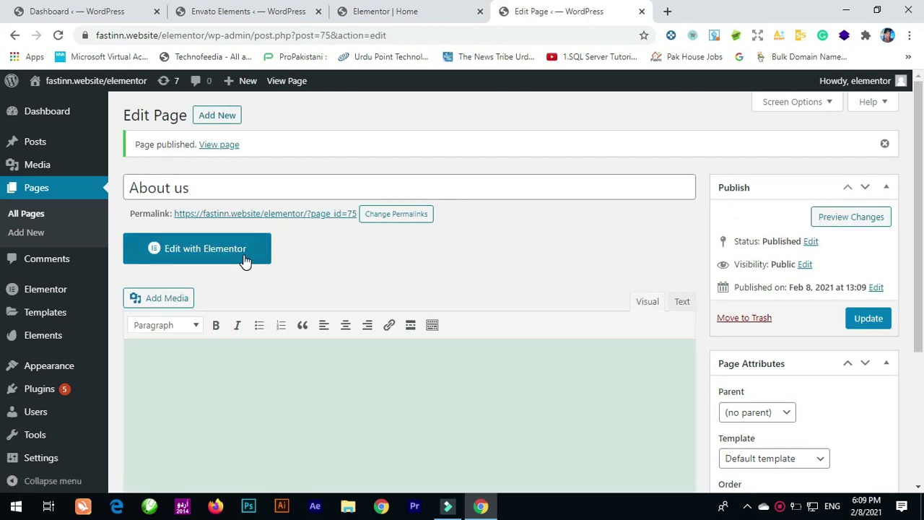
{"action": "left_click", "coordinate": [243, 261]}
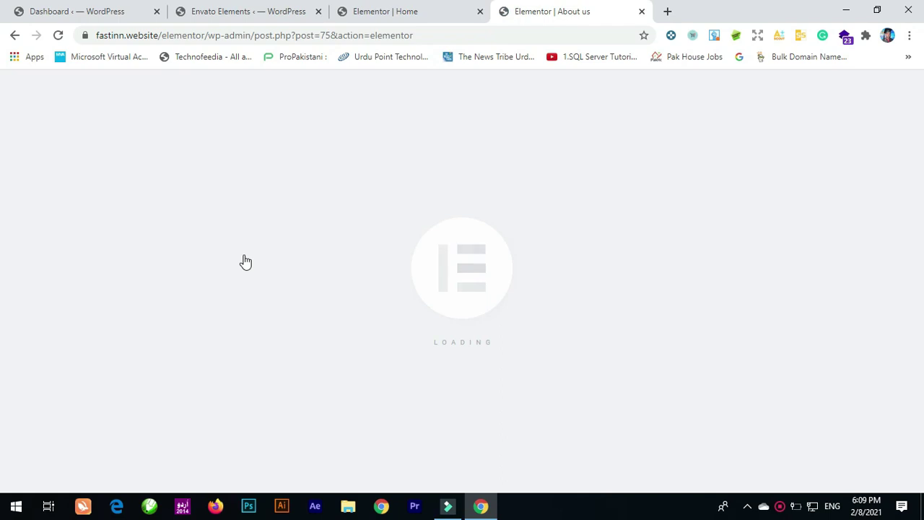
{"action": "scroll", "coordinate": [686, 308], "scroll_direction": "down", "scroll_amount": 3}
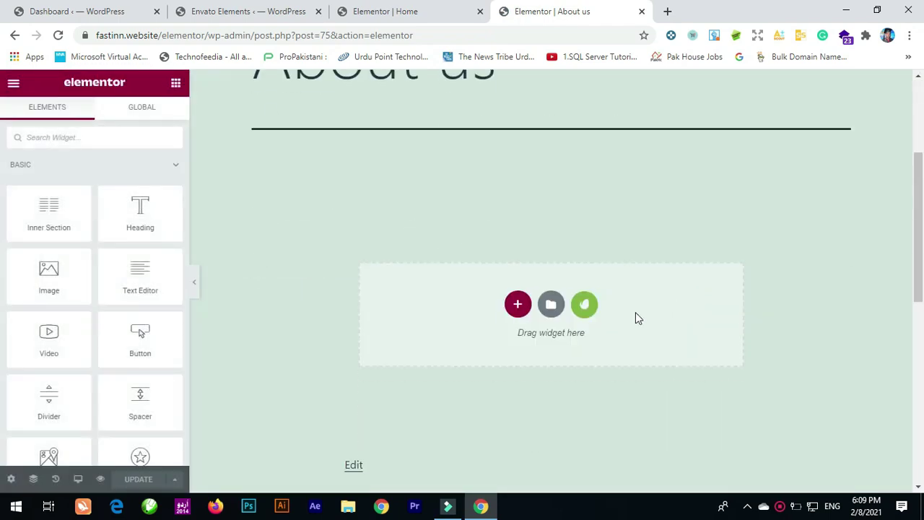
{"action": "left_click", "coordinate": [554, 312]}
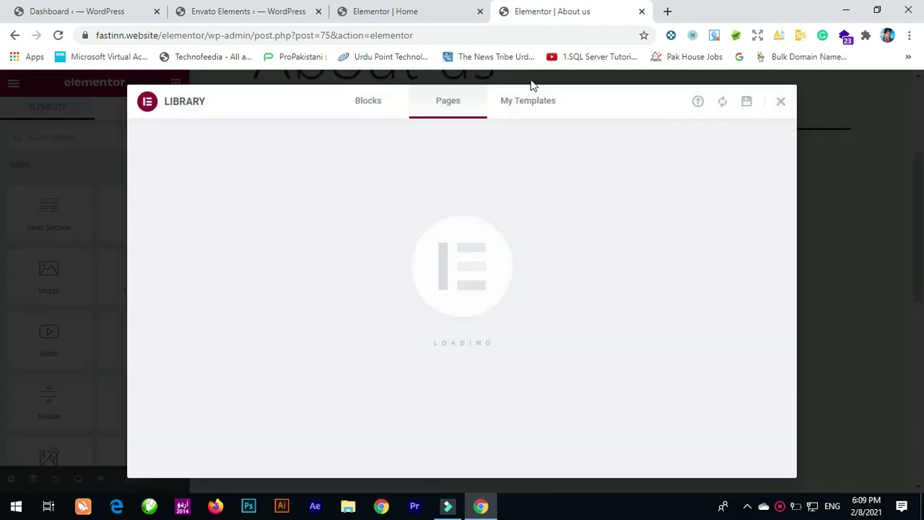
{"action": "left_click", "coordinate": [534, 105]}
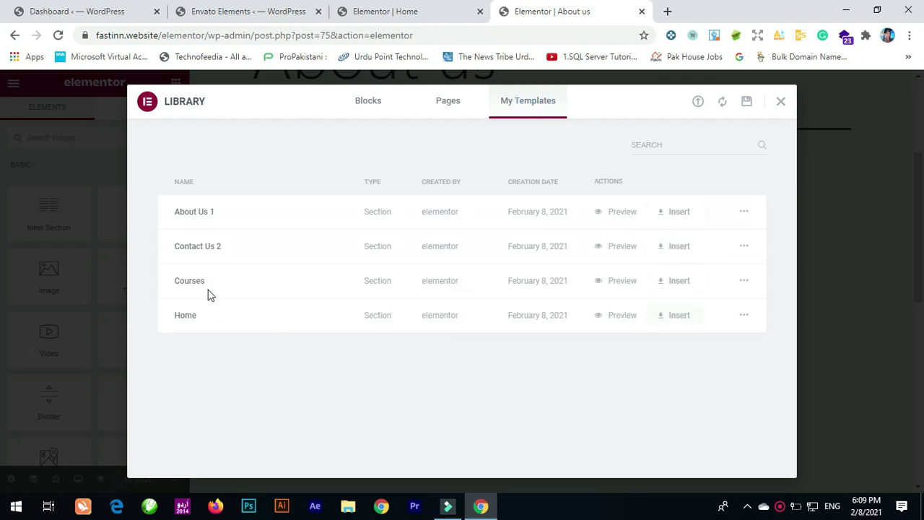
{"action": "left_click", "coordinate": [679, 216]}
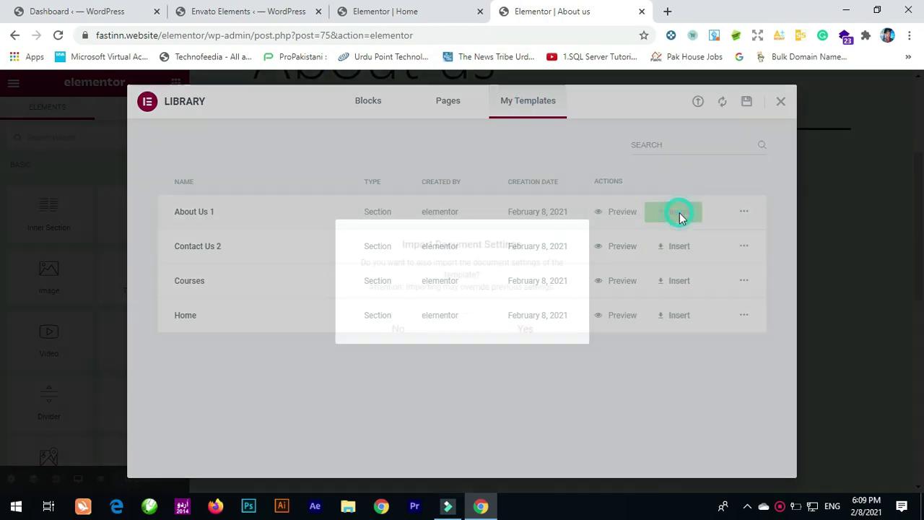
{"action": "left_click", "coordinate": [515, 330]}
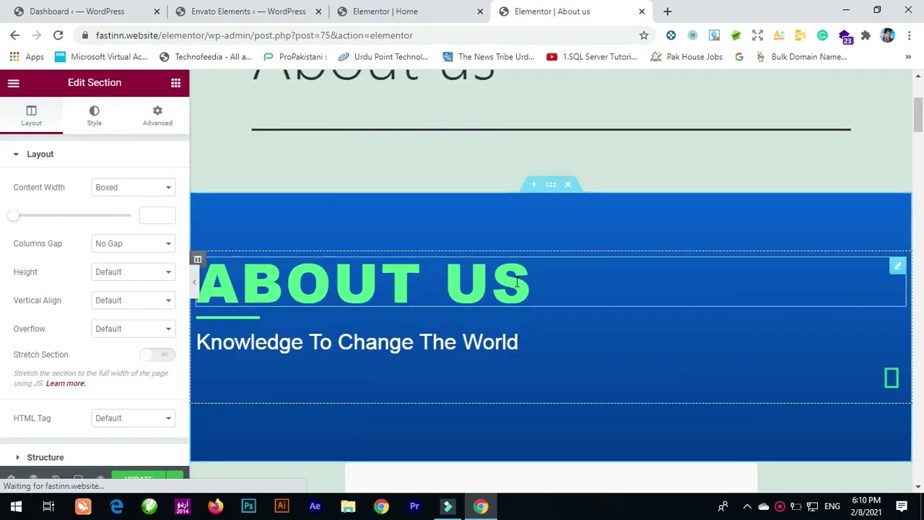
- Set the About us page's layout to Elementor Canvas and update the page
{"action": "scroll", "coordinate": [513, 303], "scroll_direction": "down", "scroll_amount": 2}
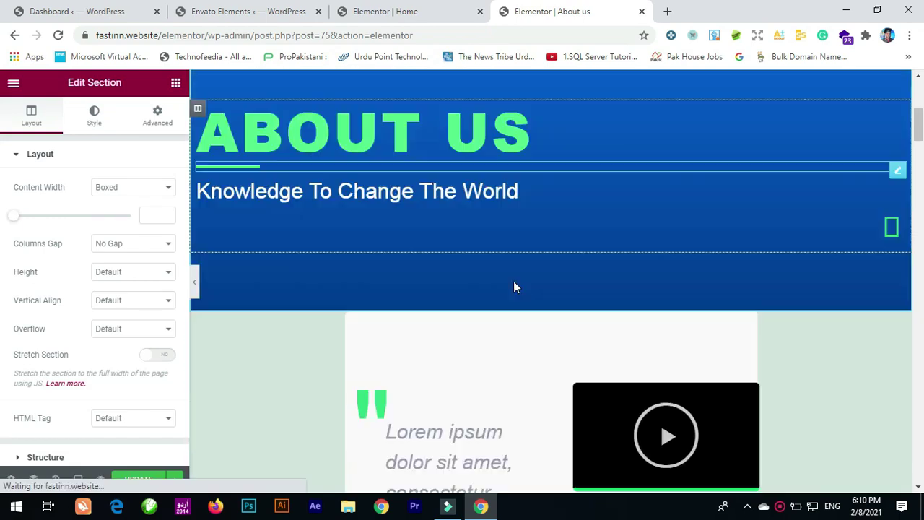
{"action": "scroll", "coordinate": [514, 287], "scroll_direction": "up", "scroll_amount": 3}
{"action": "scroll", "coordinate": [86, 419], "scroll_direction": "down", "scroll_amount": 2}
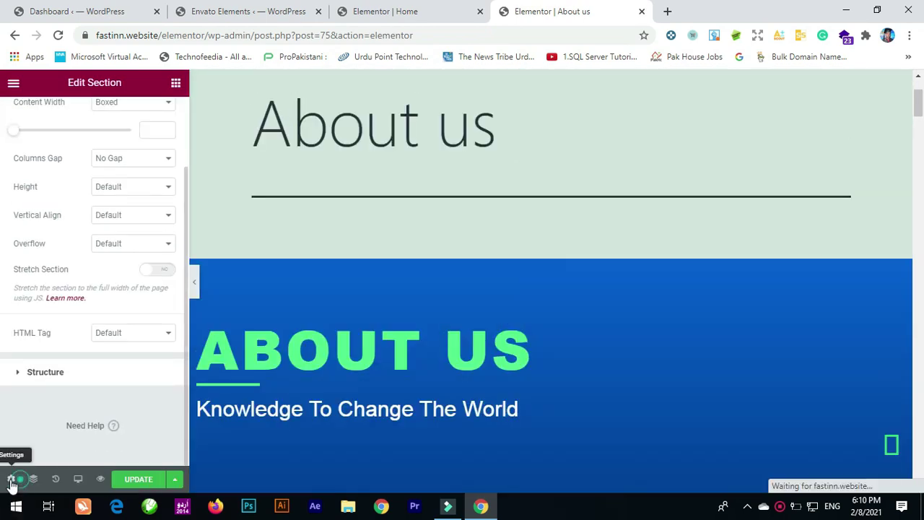
{"action": "left_click", "coordinate": [11, 481]}
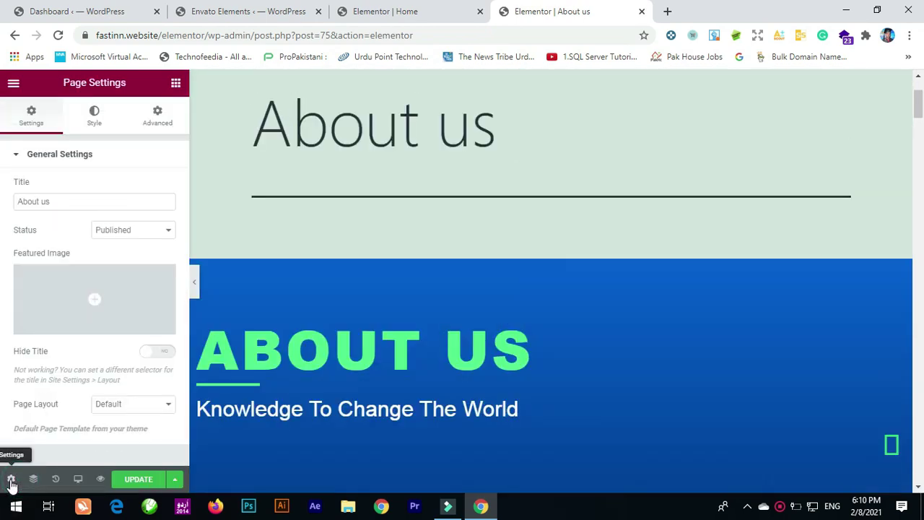
{"action": "left_click", "coordinate": [135, 407]}
{"action": "left_click", "coordinate": [149, 431]}
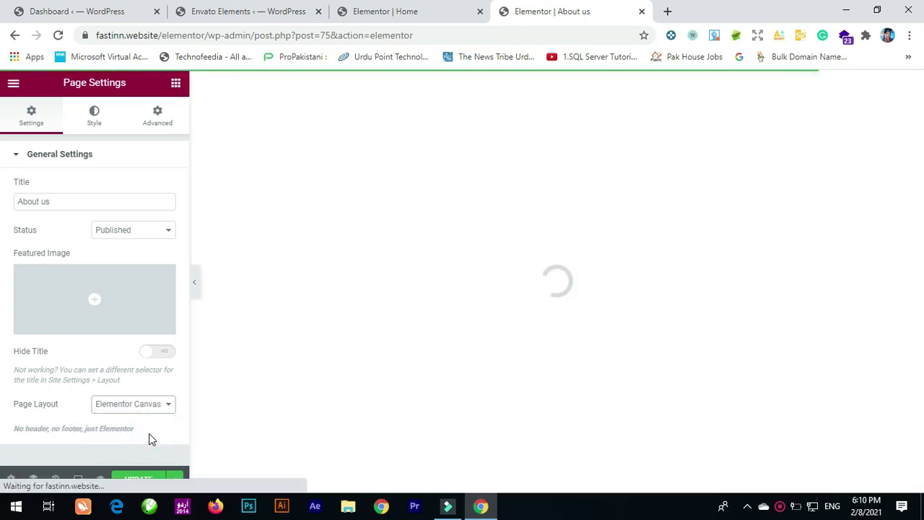
{"action": "left_click", "coordinate": [138, 481]}
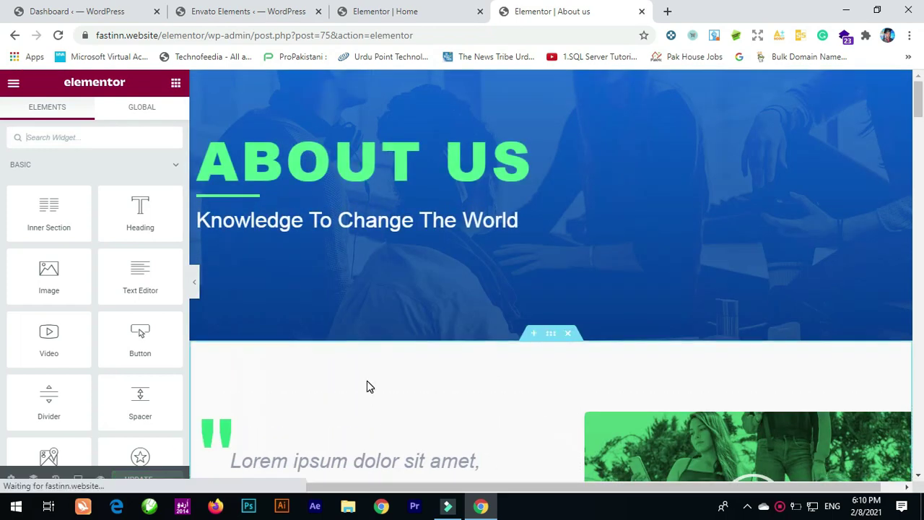
- Open the form for a new WordPress page in another browser tab and title the page "Courses"
{"action": "left_click", "coordinate": [227, 10]}
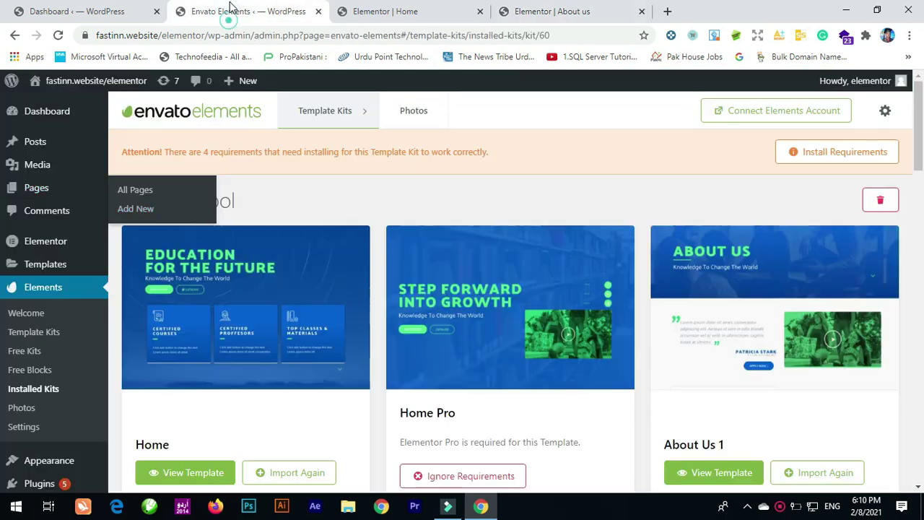
{"action": "right_click", "coordinate": [140, 210]}
{"action": "left_click", "coordinate": [164, 216]}
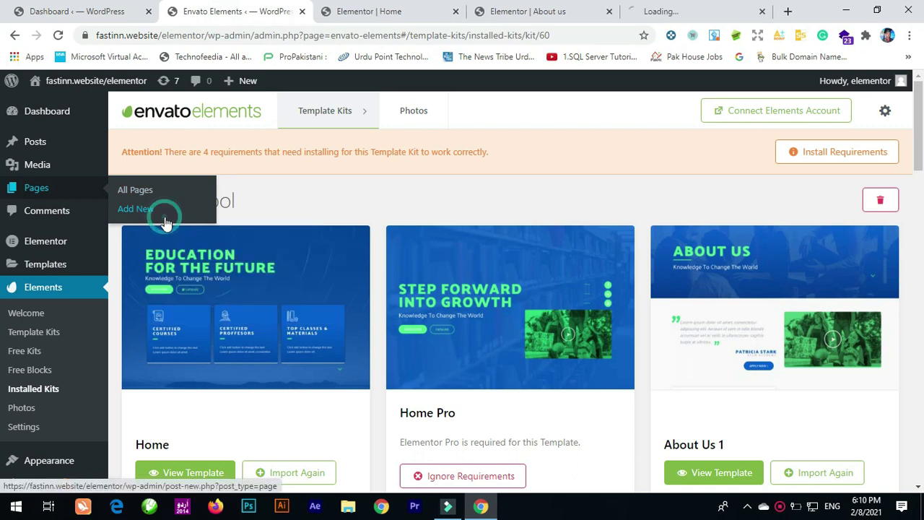
{"action": "left_click", "coordinate": [705, 16]}
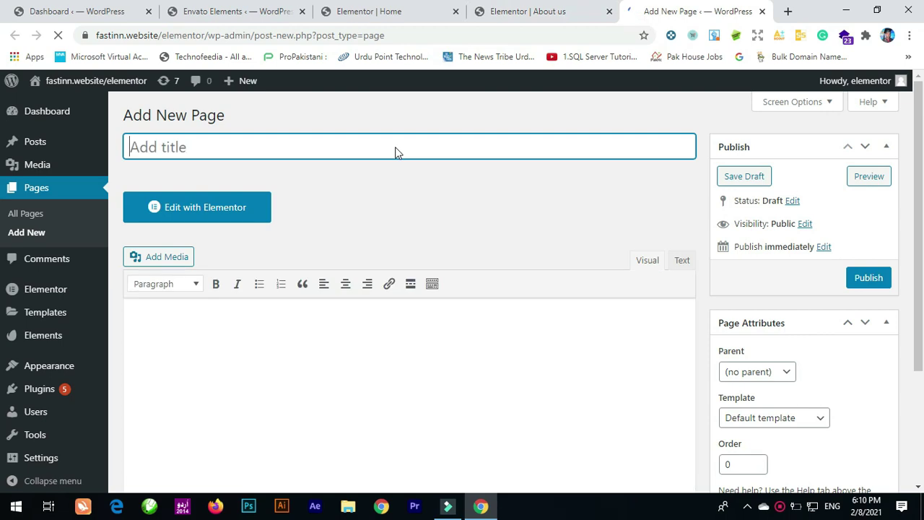
{"action": "type", "text": "Courses"}
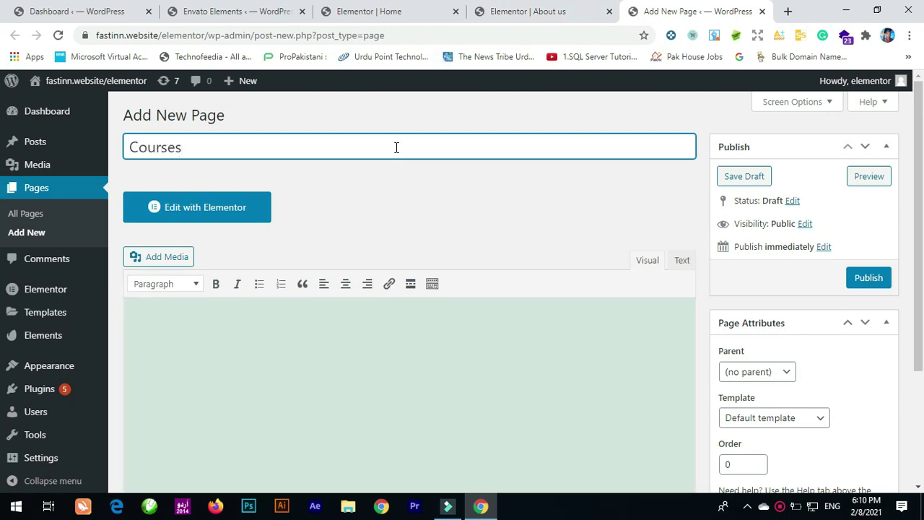
{"action": "left_click", "coordinate": [513, 187]}
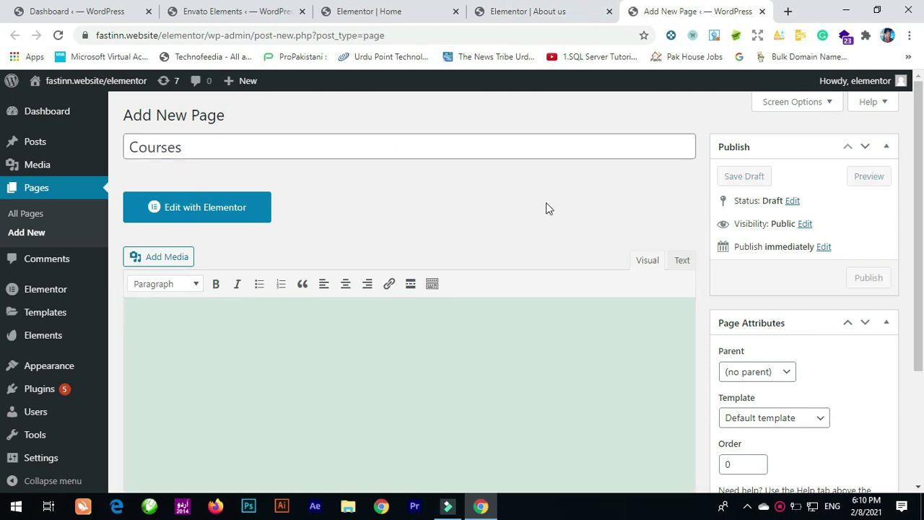
- Publish the Courses page and open it for editing with Elementor
{"action": "left_click", "coordinate": [874, 282]}
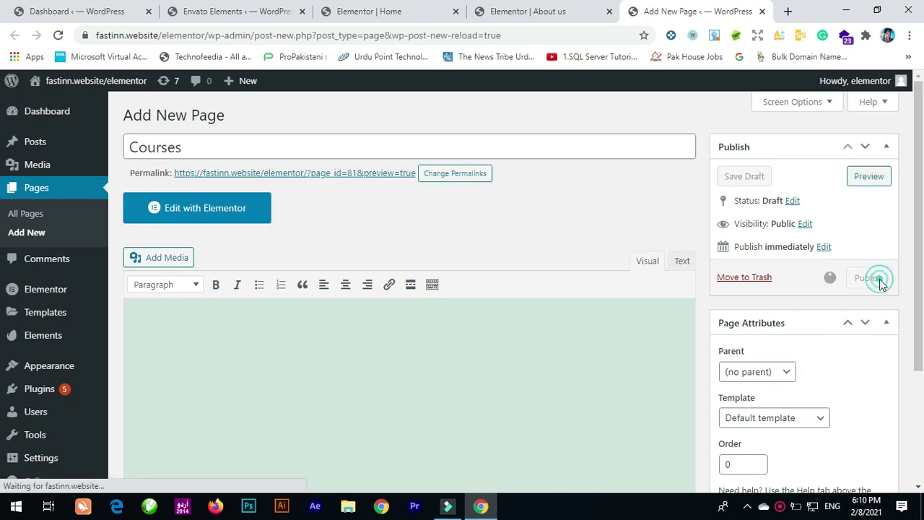
{"action": "left_click", "coordinate": [135, 208]}
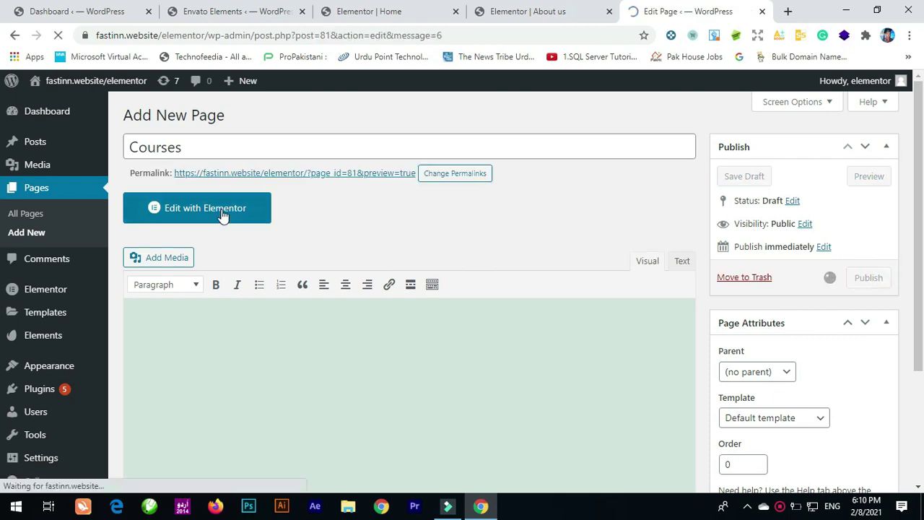
{"action": "left_click", "coordinate": [237, 248]}
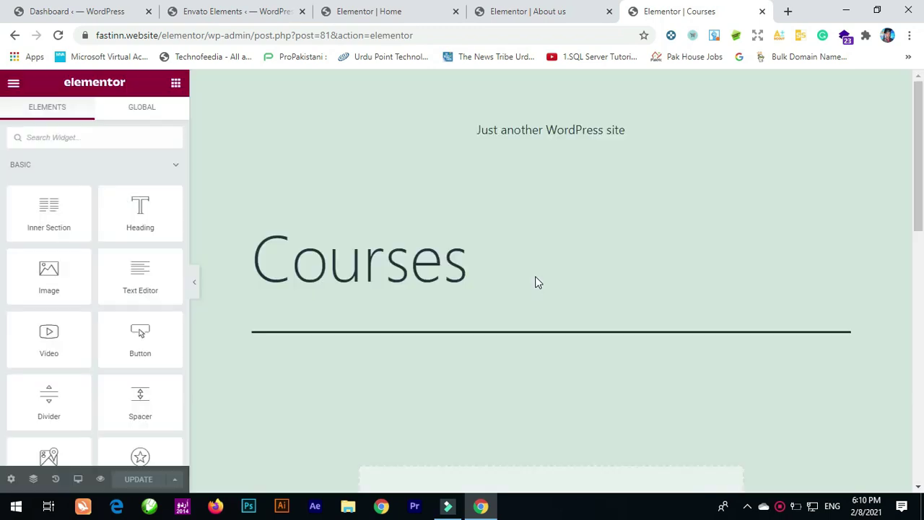
- Insert the saved Courses template into the empty Courses page, importing its document settings as well
{"action": "scroll", "coordinate": [537, 281], "scroll_direction": "down", "scroll_amount": 4}
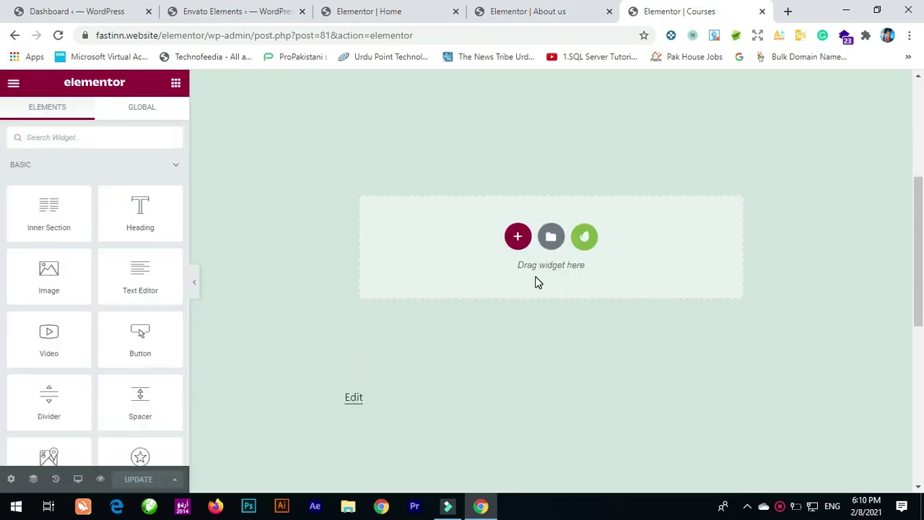
{"action": "left_click", "coordinate": [552, 237]}
{"action": "left_click", "coordinate": [546, 108]}
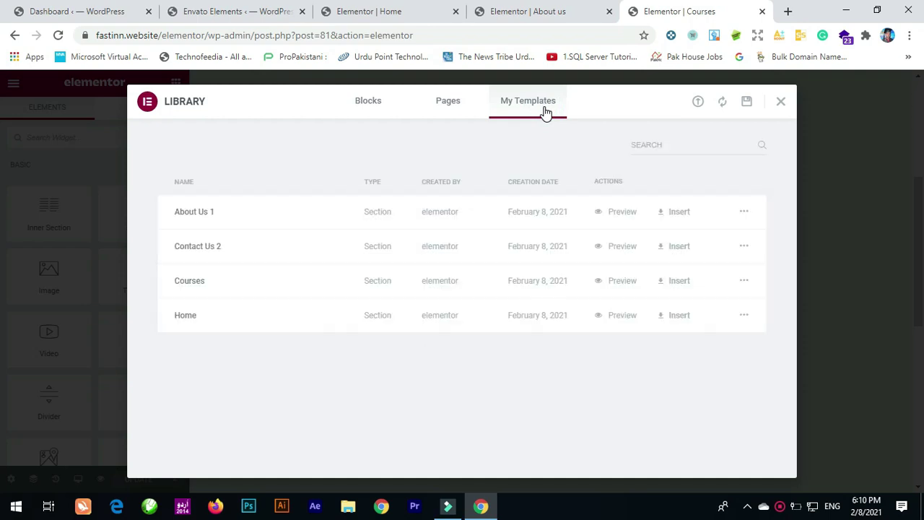
{"action": "left_click", "coordinate": [677, 286]}
{"action": "left_click", "coordinate": [532, 330]}
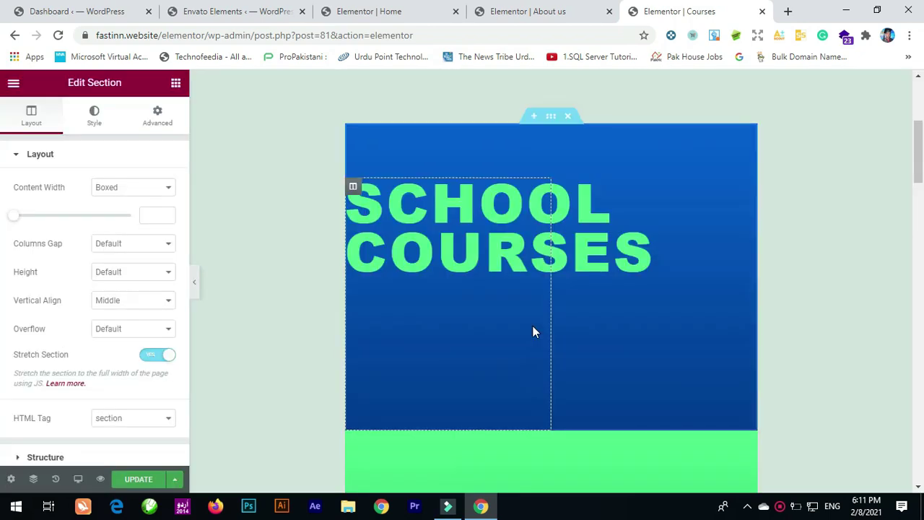
- Set the Courses page's layout to Elementor Canvas and update the page
{"action": "left_click", "coordinate": [9, 480]}
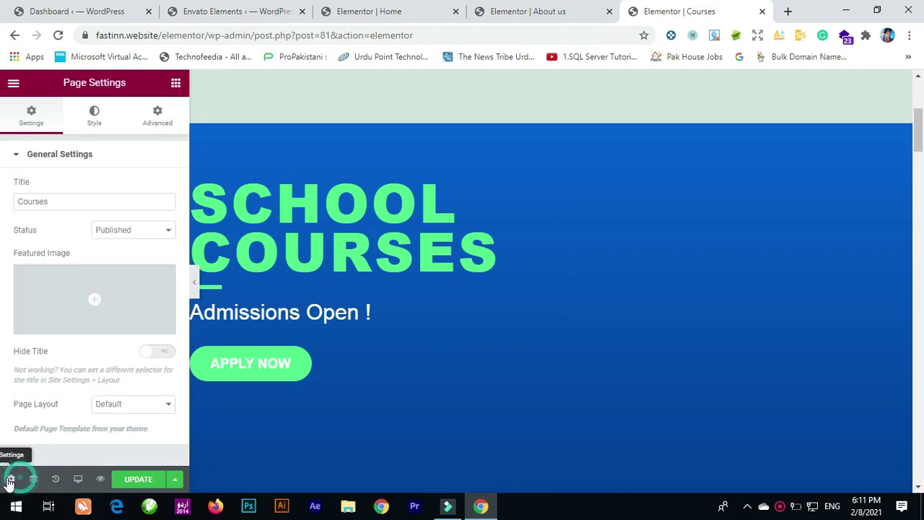
{"action": "left_click", "coordinate": [133, 405]}
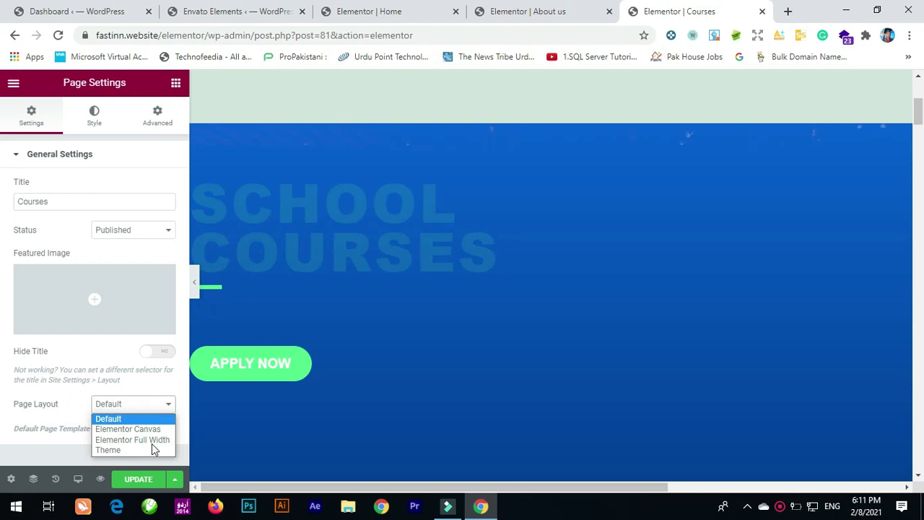
{"action": "left_click", "coordinate": [144, 430]}
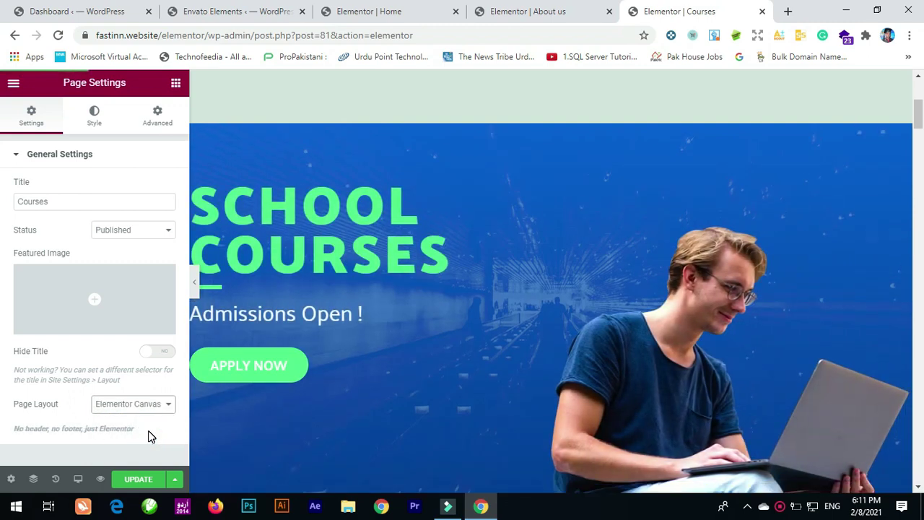
{"action": "left_click", "coordinate": [145, 479]}
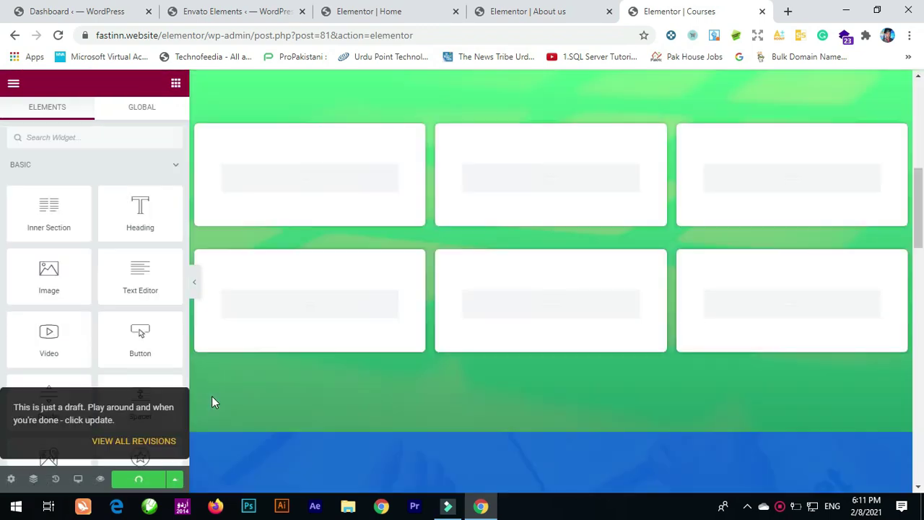
{"action": "scroll", "coordinate": [392, 198], "scroll_direction": "up", "scroll_amount": 5}
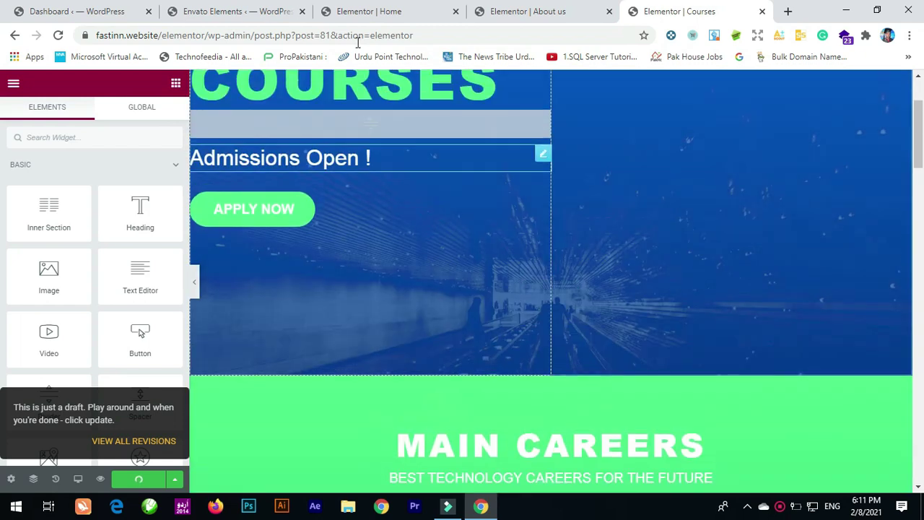
- Open one more new WordPress page form in its own browser tab and title the page "Contact"
{"action": "left_click", "coordinate": [238, 10]}
{"action": "right_click", "coordinate": [149, 209]}
{"action": "left_click", "coordinate": [162, 217]}
{"action": "left_click", "coordinate": [702, 10]}
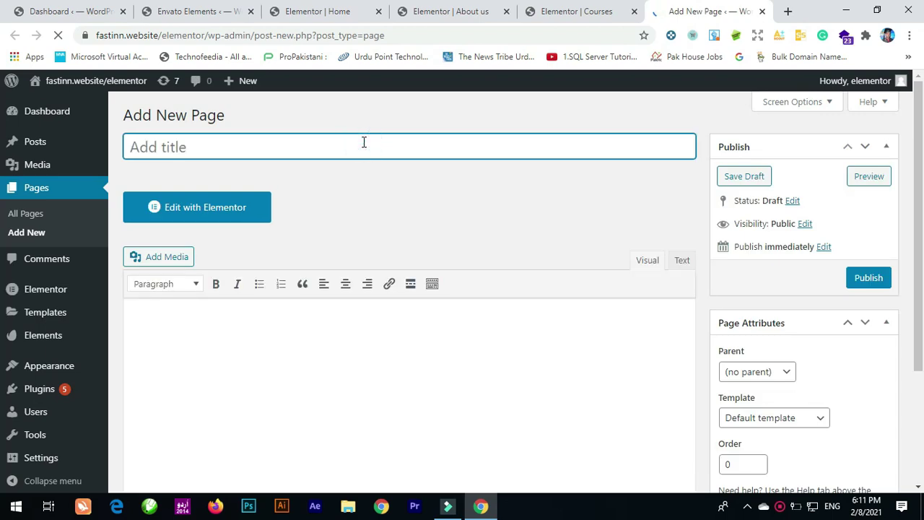
{"action": "type", "text": "Contact"}
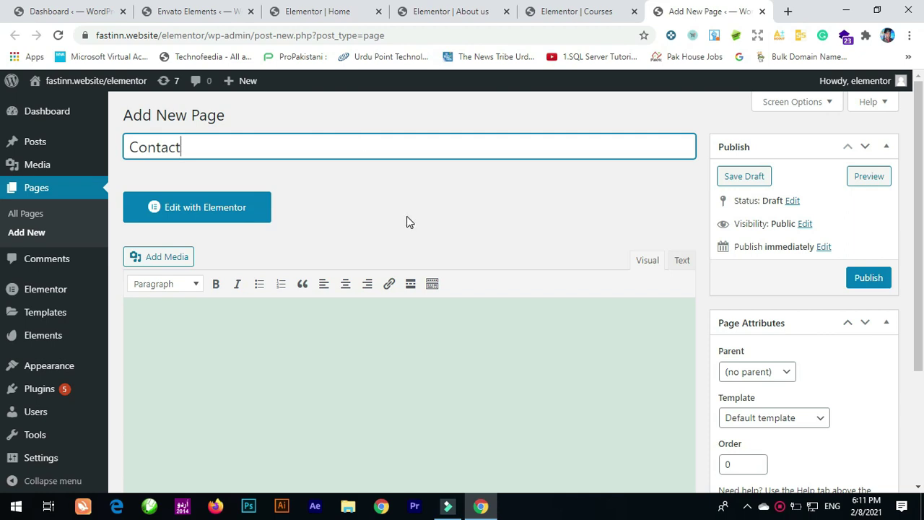
- Publish the Contact page and insert the saved Contact Us 2 template into it with Elementor
{"action": "left_click", "coordinate": [861, 280]}
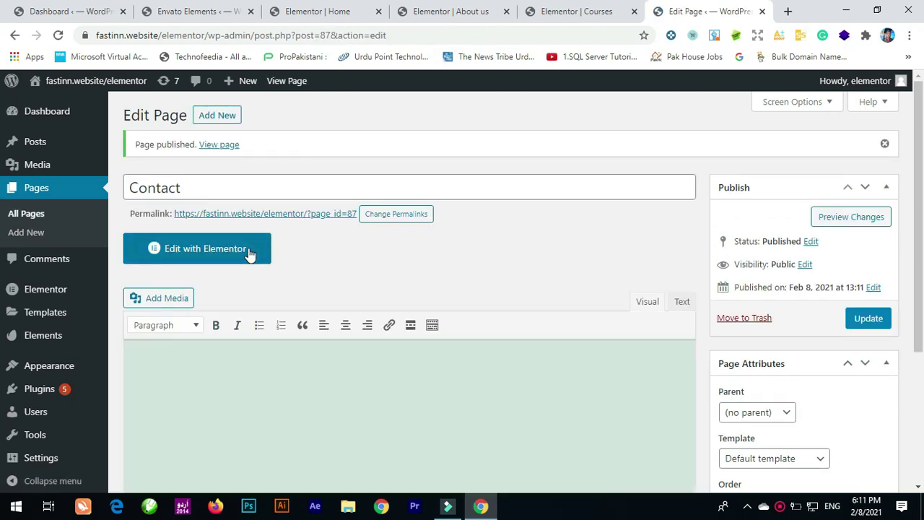
{"action": "left_click", "coordinate": [249, 254]}
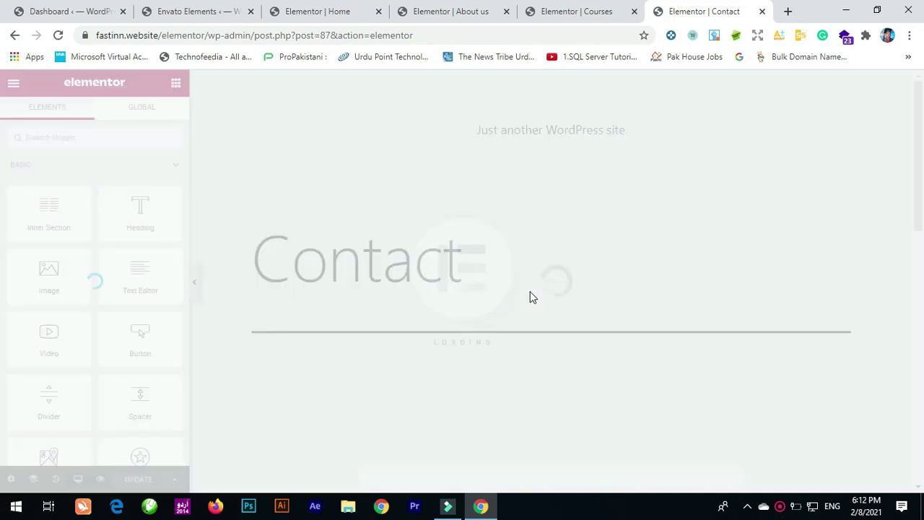
{"action": "scroll", "coordinate": [538, 293], "scroll_direction": "down", "scroll_amount": 3}
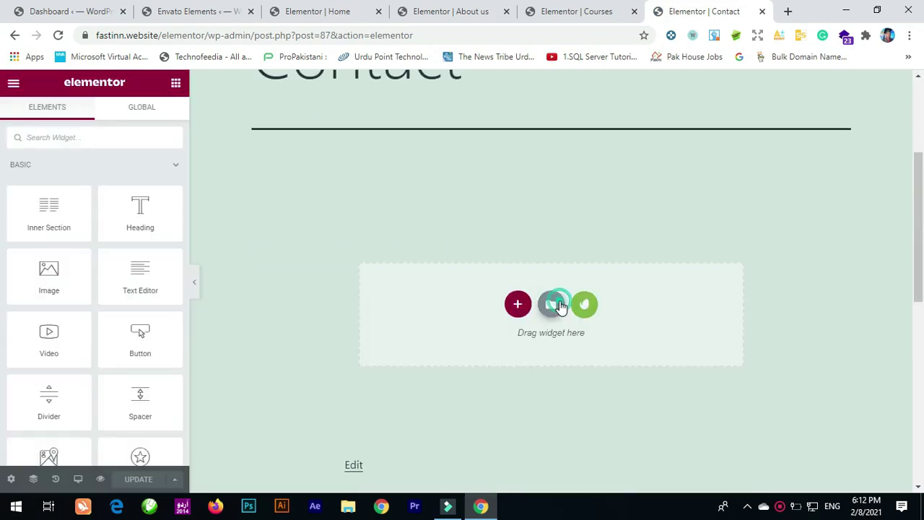
{"action": "left_click", "coordinate": [552, 304]}
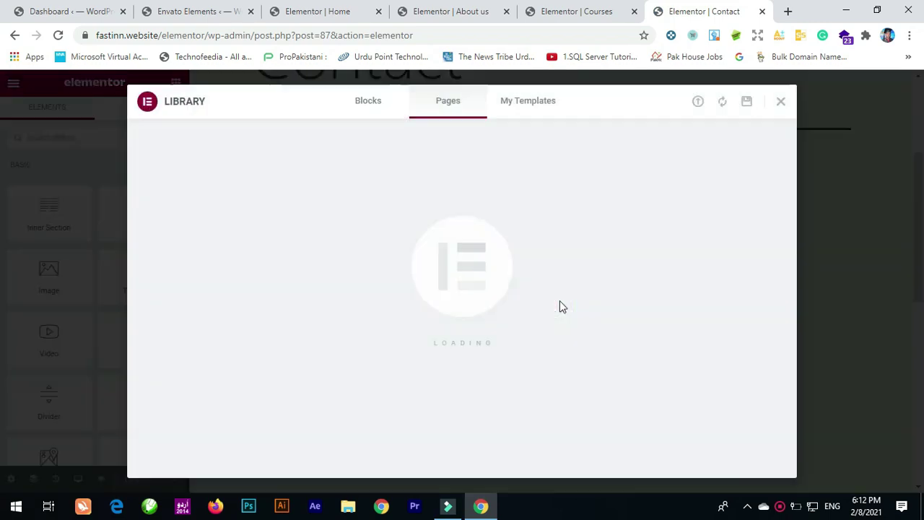
{"action": "left_click", "coordinate": [518, 107]}
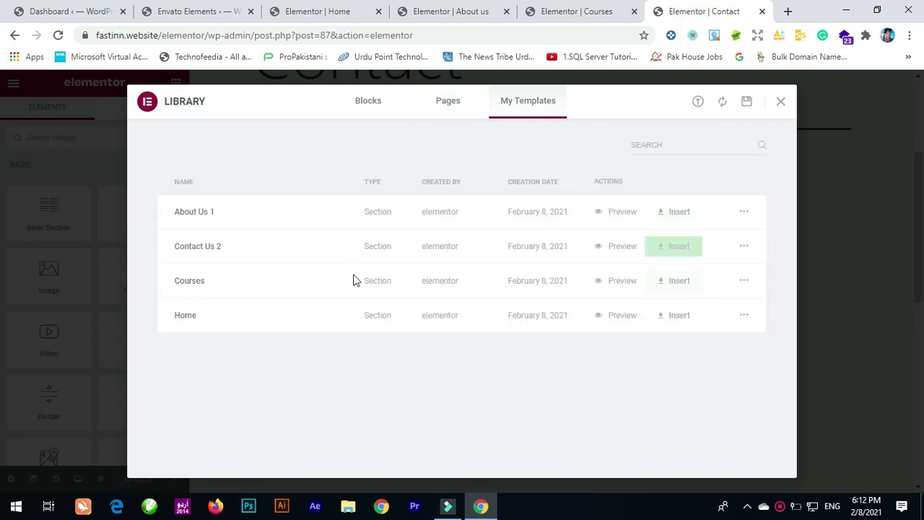
{"action": "left_click", "coordinate": [676, 249]}
{"action": "left_click", "coordinate": [528, 328]}
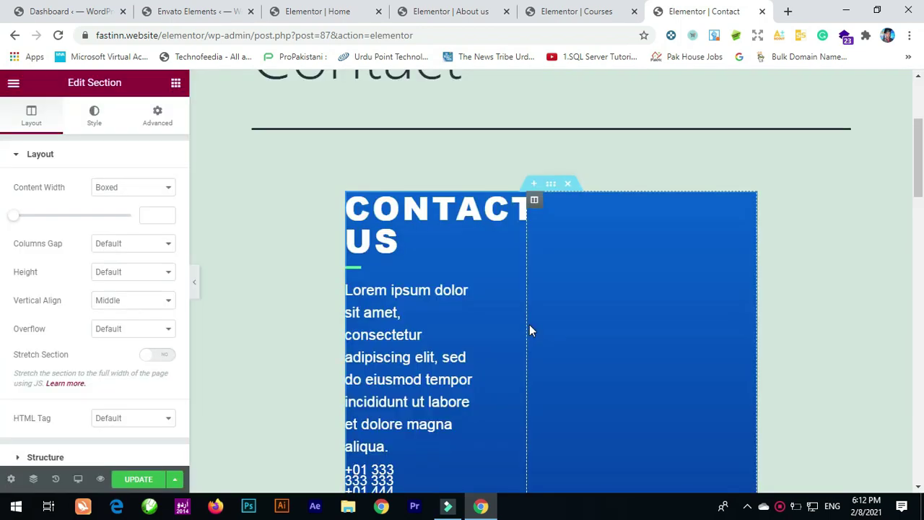
- Set the Contact page's layout to Elementor Canvas and update the page
{"action": "left_click", "coordinate": [10, 479]}
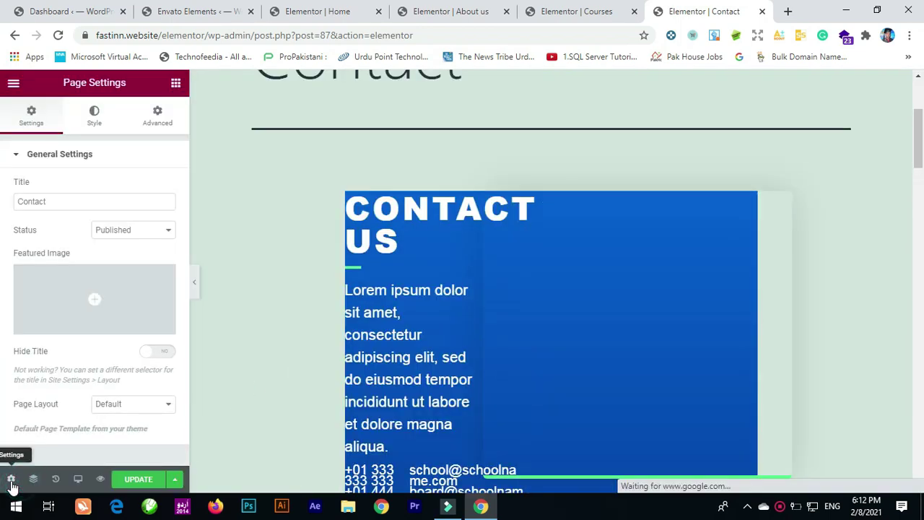
{"action": "left_click", "coordinate": [133, 409]}
{"action": "left_click", "coordinate": [136, 428]}
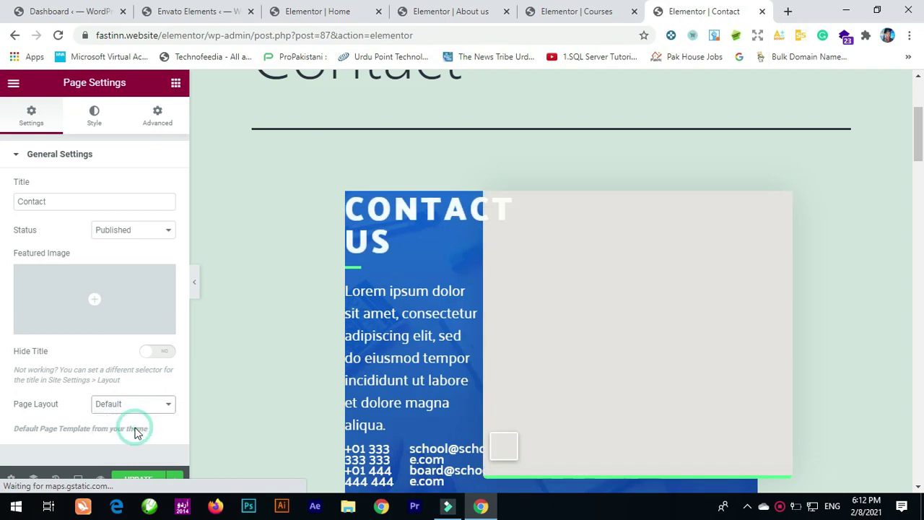
{"action": "left_click", "coordinate": [140, 481]}
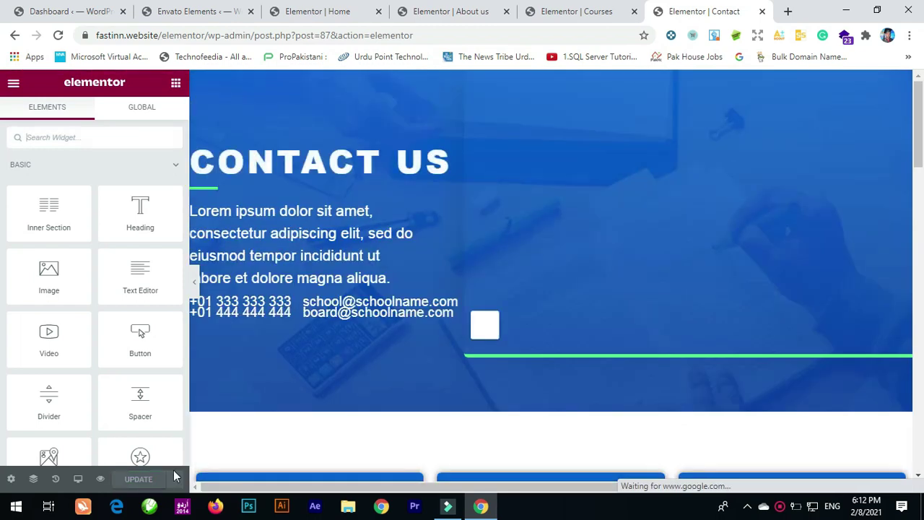
- Look through the Contact page's sections, including the contact details, map, feature boxes and social media block
{"action": "scroll", "coordinate": [408, 344], "scroll_direction": "down", "scroll_amount": 5}
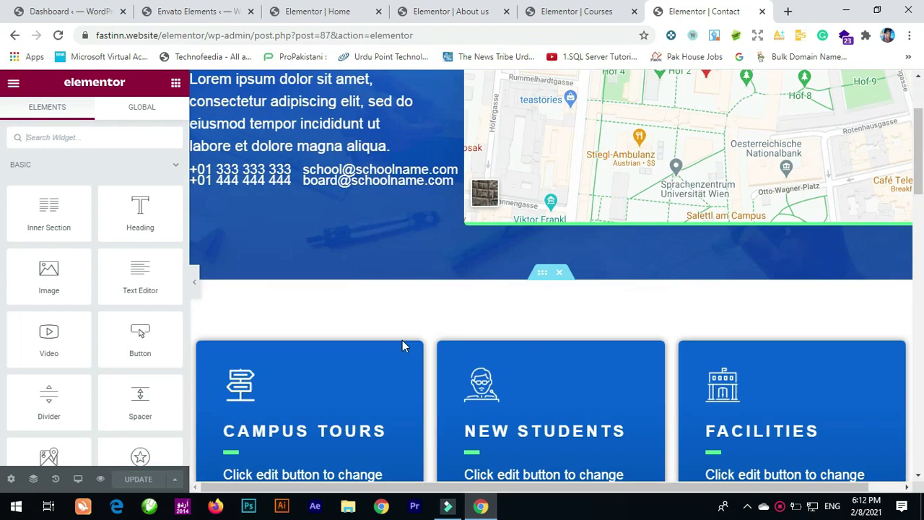
{"action": "scroll", "coordinate": [395, 346], "scroll_direction": "down", "scroll_amount": 4}
{"action": "scroll", "coordinate": [392, 355], "scroll_direction": "up", "scroll_amount": 8}
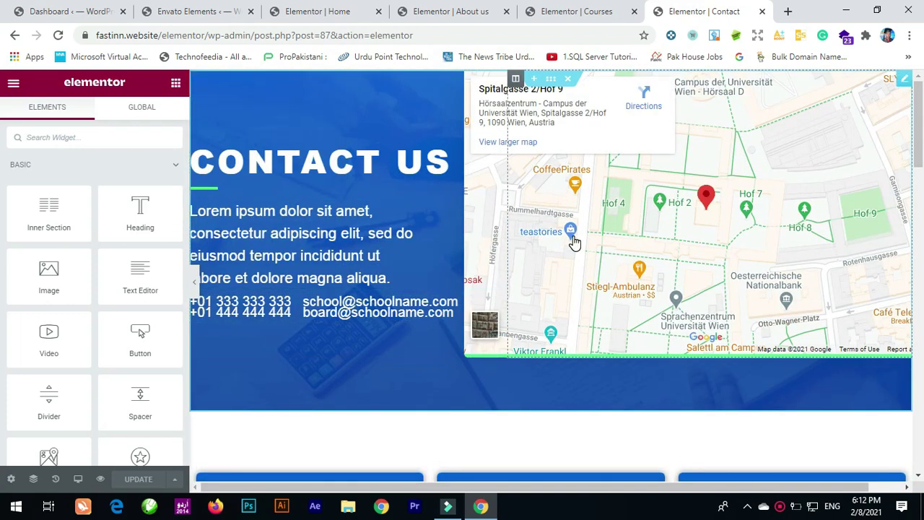
{"action": "scroll", "coordinate": [573, 241], "scroll_direction": "up", "scroll_amount": 1}
{"action": "scroll", "coordinate": [375, 409], "scroll_direction": "down", "scroll_amount": 5}
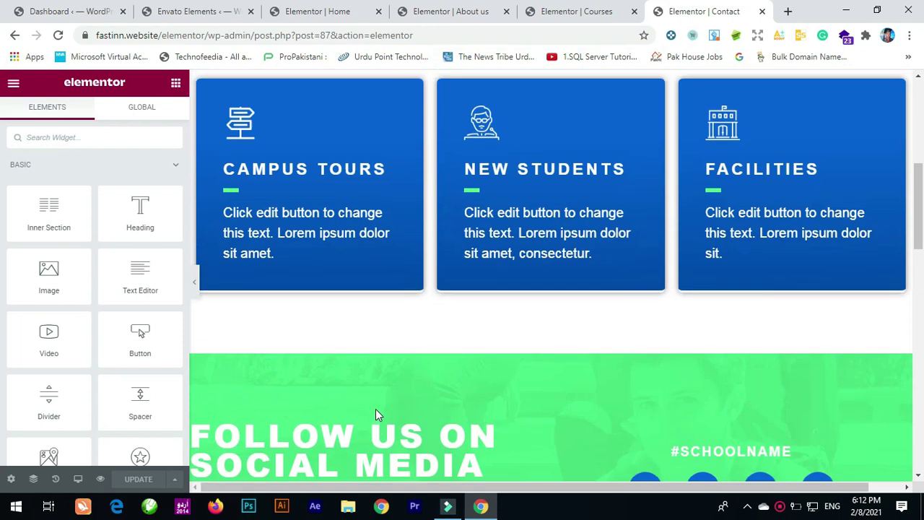
{"action": "scroll", "coordinate": [375, 409], "scroll_direction": "up", "scroll_amount": 4}
{"action": "scroll", "coordinate": [371, 409], "scroll_direction": "up", "scroll_amount": 1}
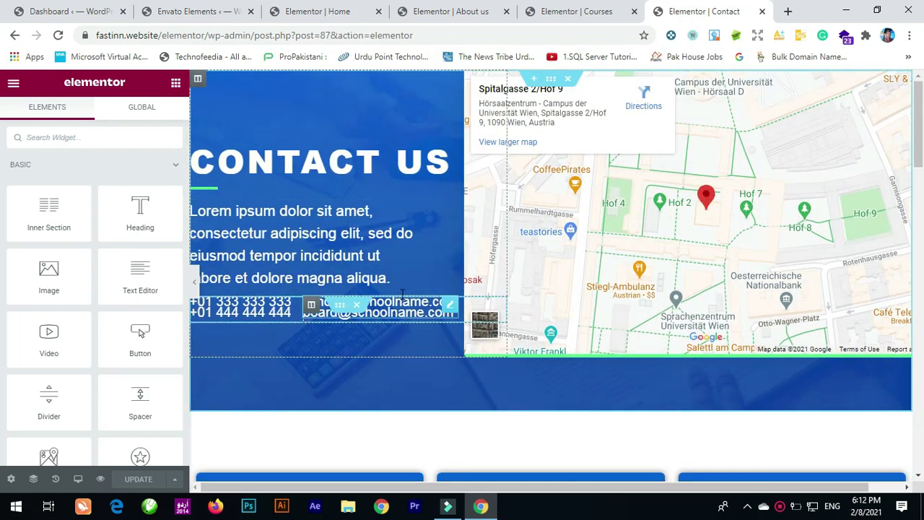
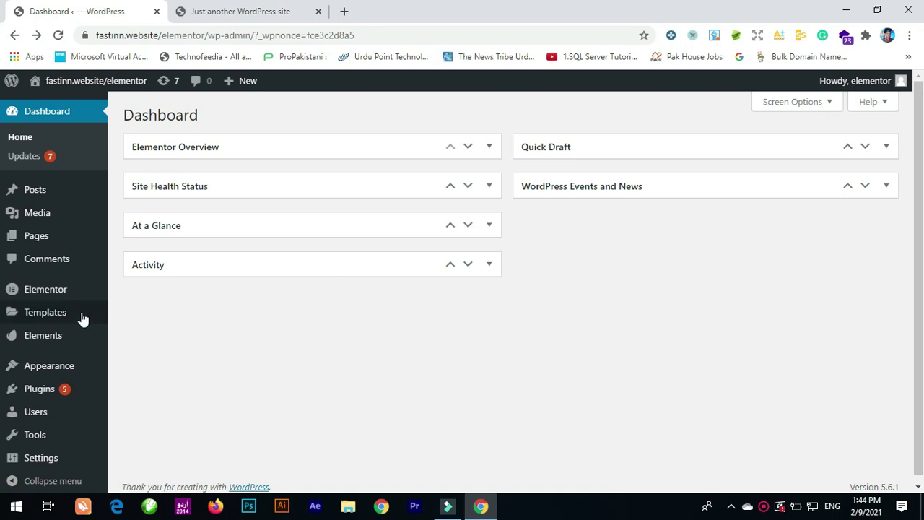
- Open the Envato Elements Free Blocks library from the WordPress dashboard in a new browser tab
{"action": "scroll", "coordinate": [54, 345], "scroll_direction": "down", "scroll_amount": 1}
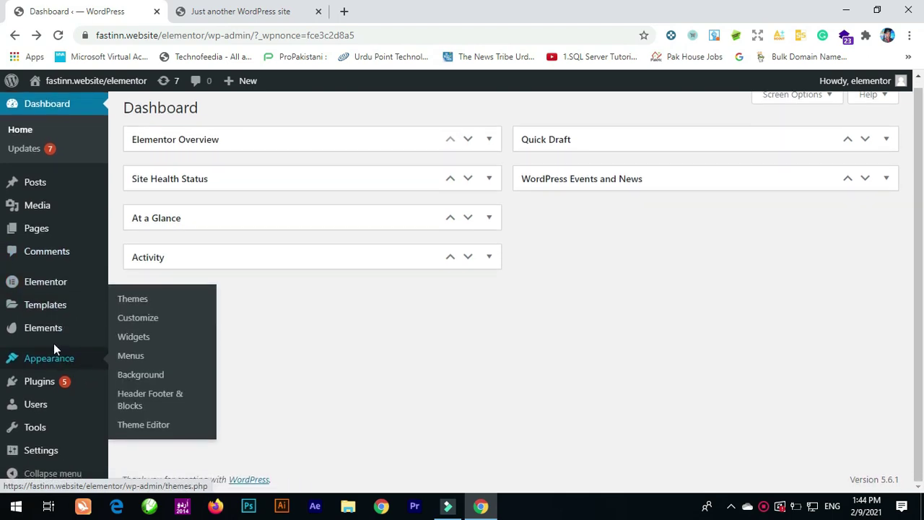
{"action": "mouse_move", "coordinate": [61, 331]}
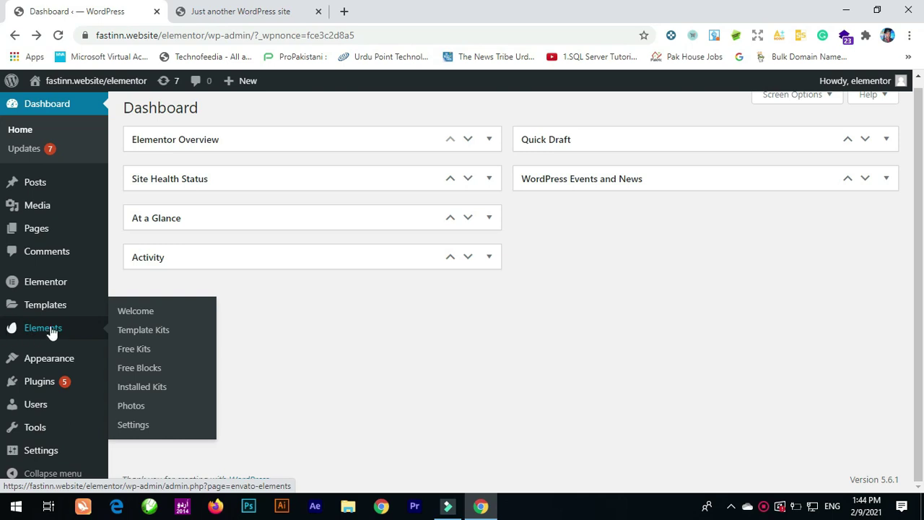
{"action": "right_click", "coordinate": [150, 371]}
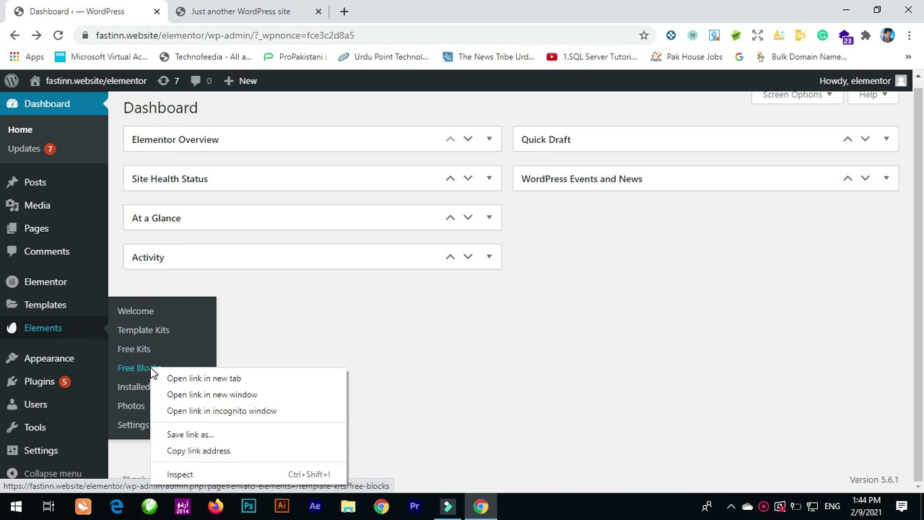
{"action": "left_click", "coordinate": [169, 379]}
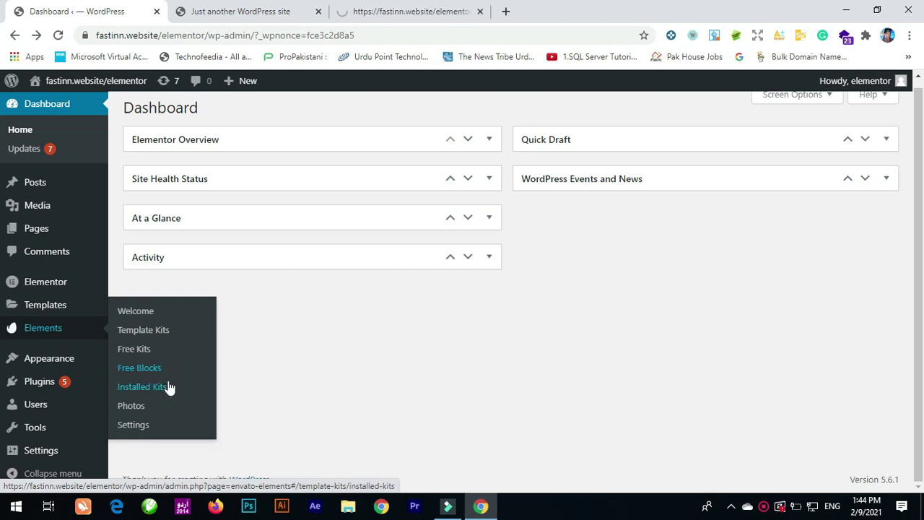
{"action": "left_click", "coordinate": [396, 9]}
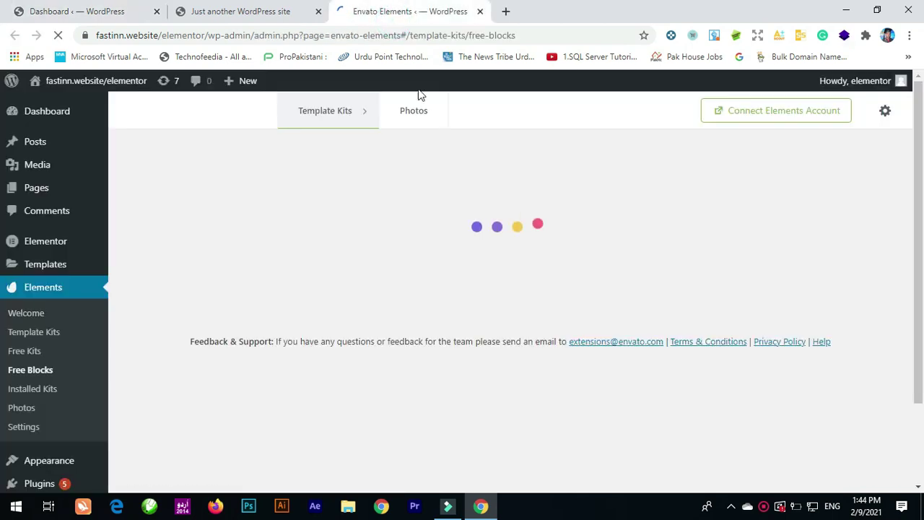
{"action": "scroll", "coordinate": [750, 317], "scroll_direction": "down", "scroll_amount": 2}
{"action": "scroll", "coordinate": [701, 316], "scroll_direction": "up", "scroll_amount": 2}
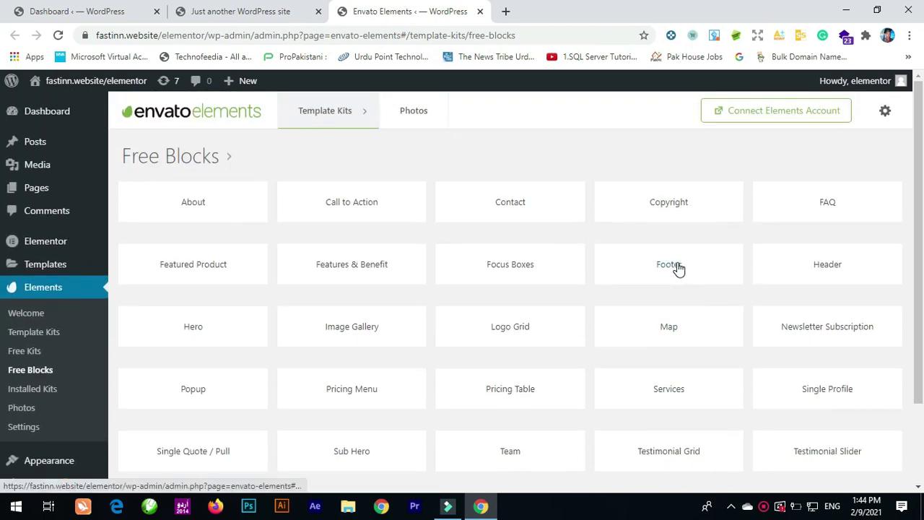
- Browse the Header category of the free blocks and import the Header (with Nav) template with the black bar
{"action": "left_click", "coordinate": [828, 267]}
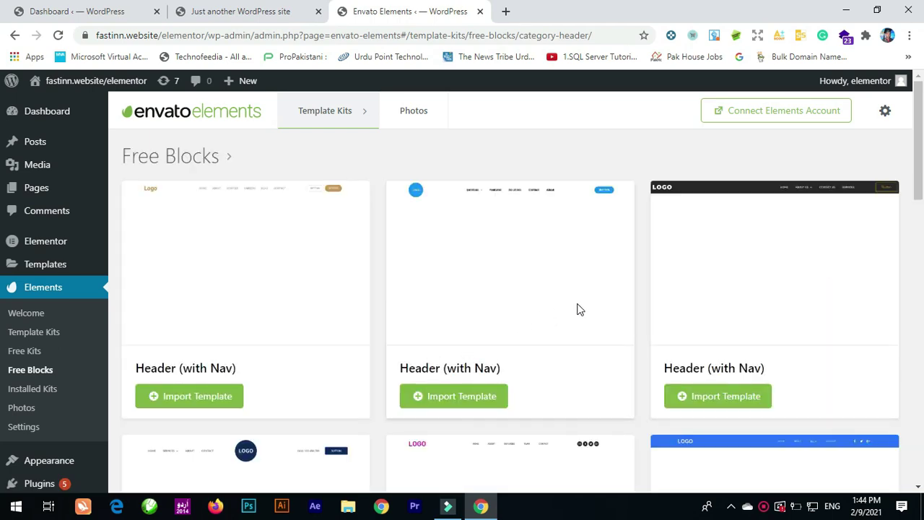
{"action": "scroll", "coordinate": [580, 309], "scroll_direction": "down", "scroll_amount": 3}
{"action": "scroll", "coordinate": [580, 309], "scroll_direction": "up", "scroll_amount": 2}
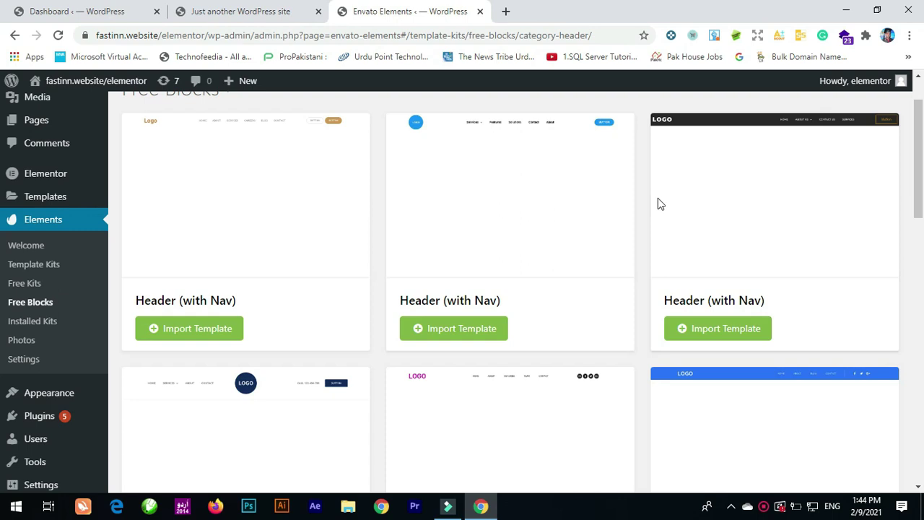
{"action": "left_click", "coordinate": [738, 335]}
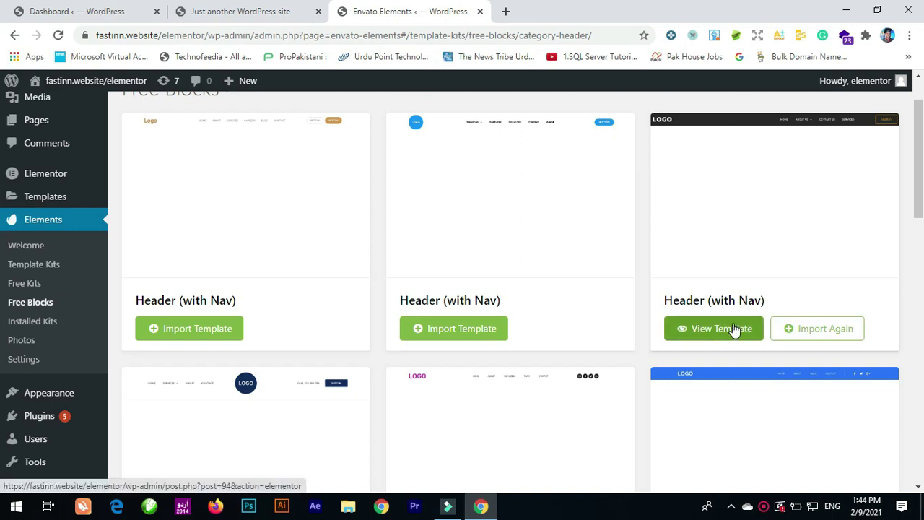
- Return to the dashboard, add a new Header Footer & Blocks template and title it "My header"
{"action": "left_click", "coordinate": [58, 8]}
{"action": "mouse_move", "coordinate": [78, 367]}
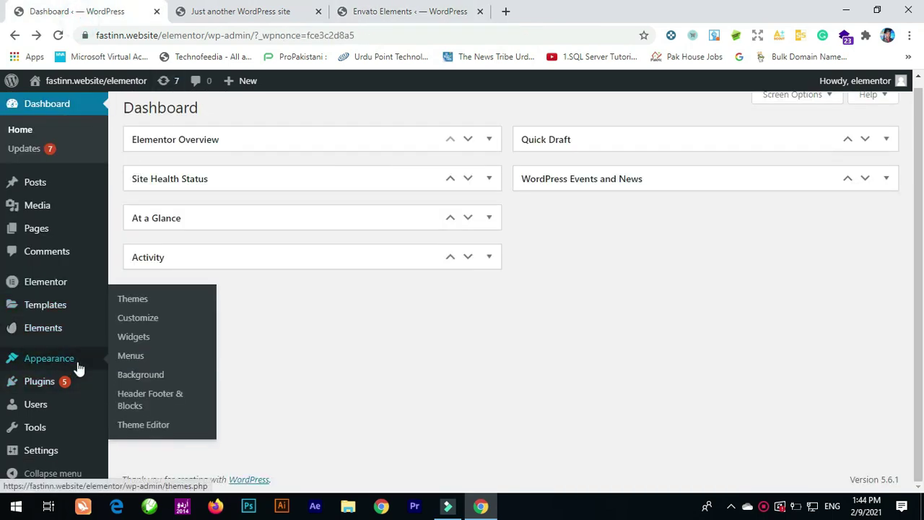
{"action": "left_click", "coordinate": [152, 403]}
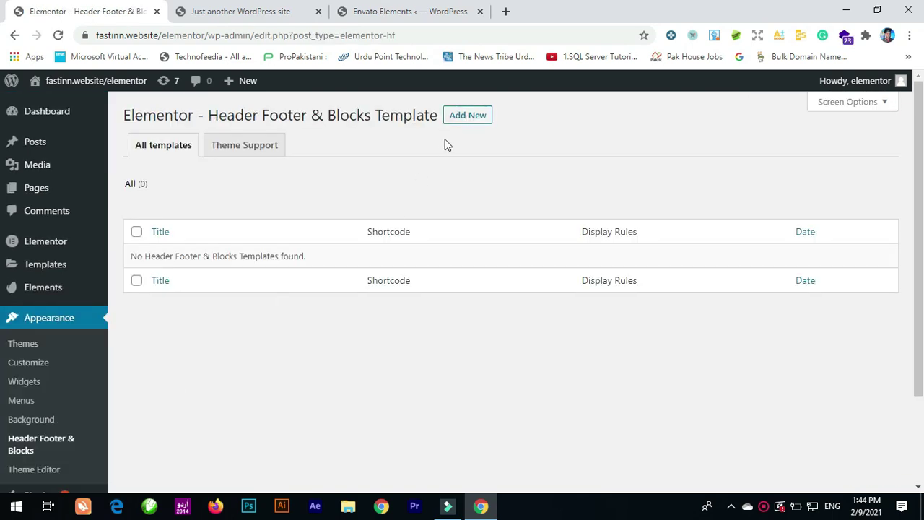
{"action": "left_click", "coordinate": [467, 123]}
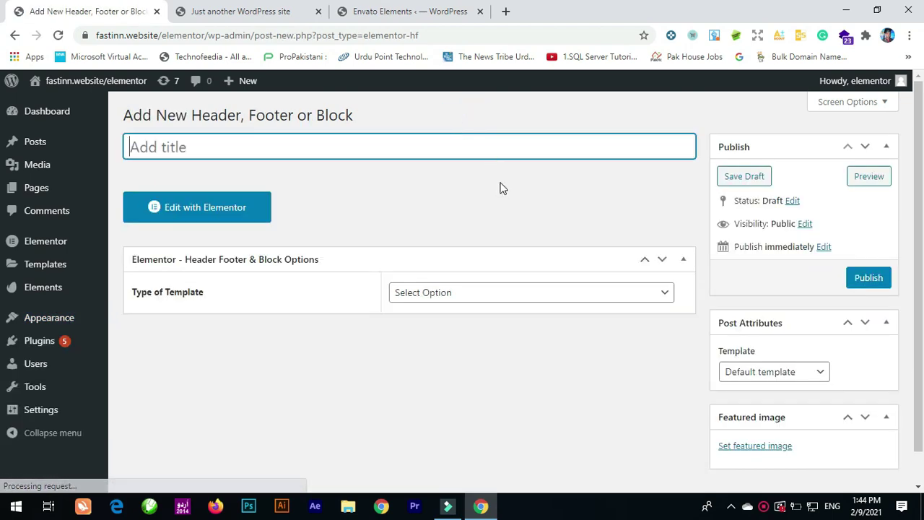
{"action": "left_click", "coordinate": [414, 147]}
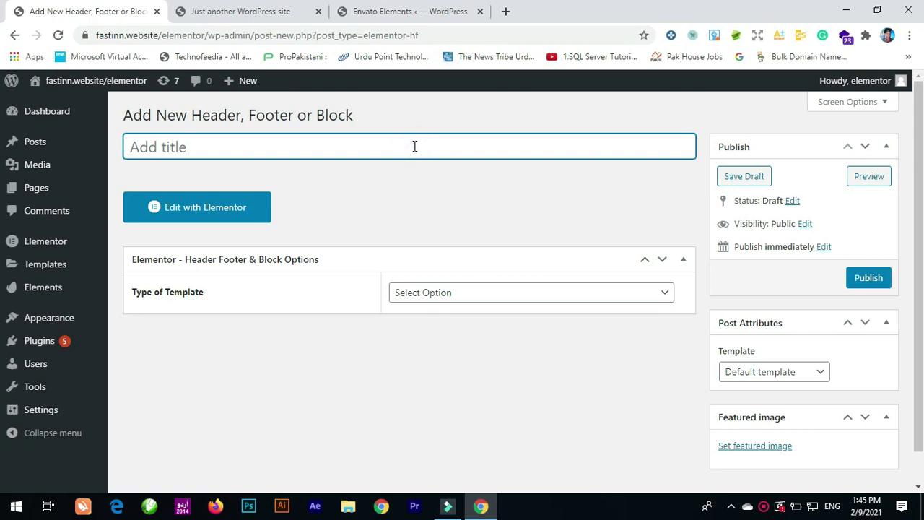
{"action": "type", "text": "My"}
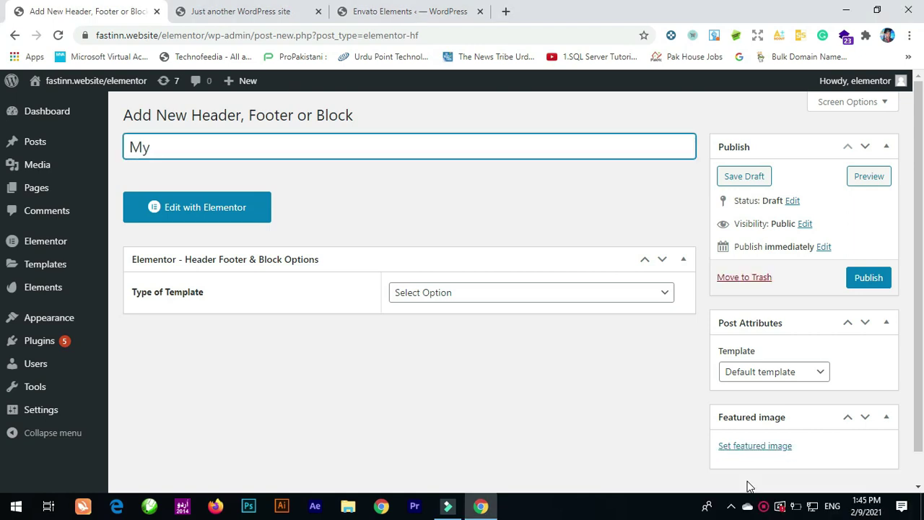
{"action": "type", "text": "header"}
{"action": "left_click", "coordinate": [431, 212]}
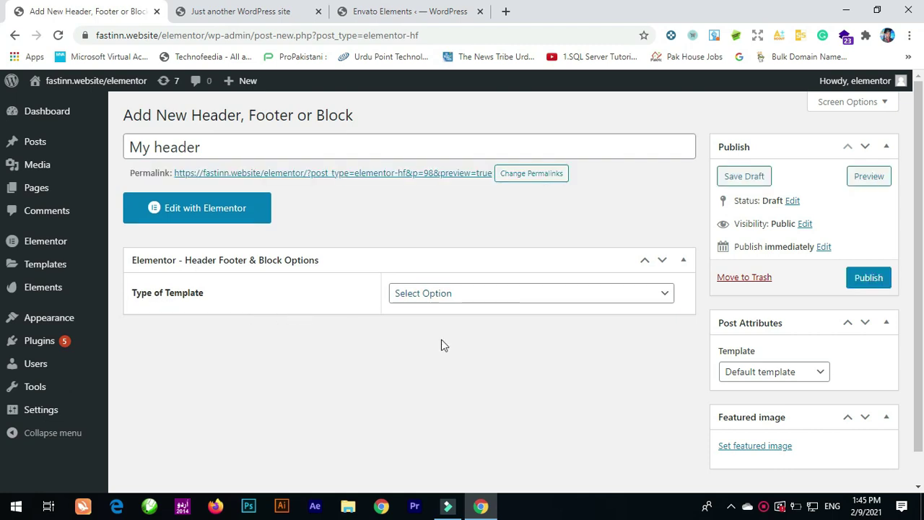
- Set the template type of "My header" to Header and display it on the Entire Website
{"action": "left_click", "coordinate": [503, 297]}
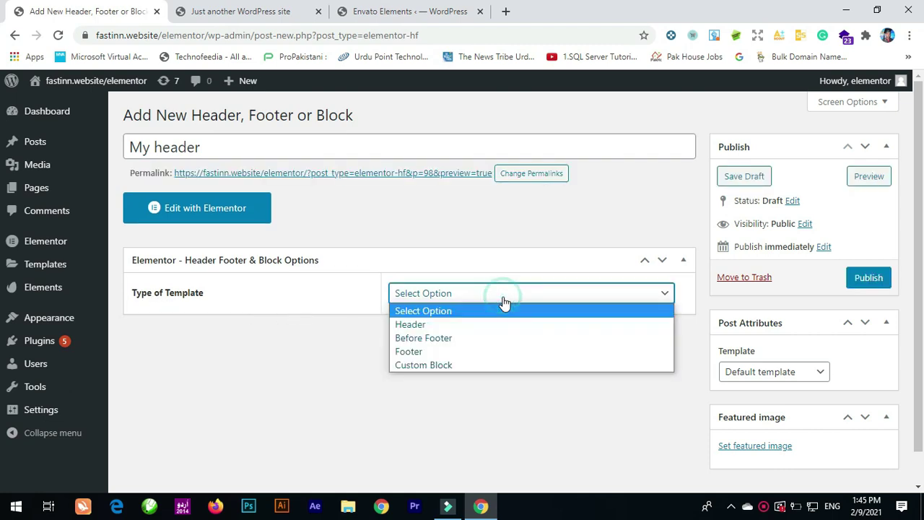
{"action": "left_click", "coordinate": [422, 326]}
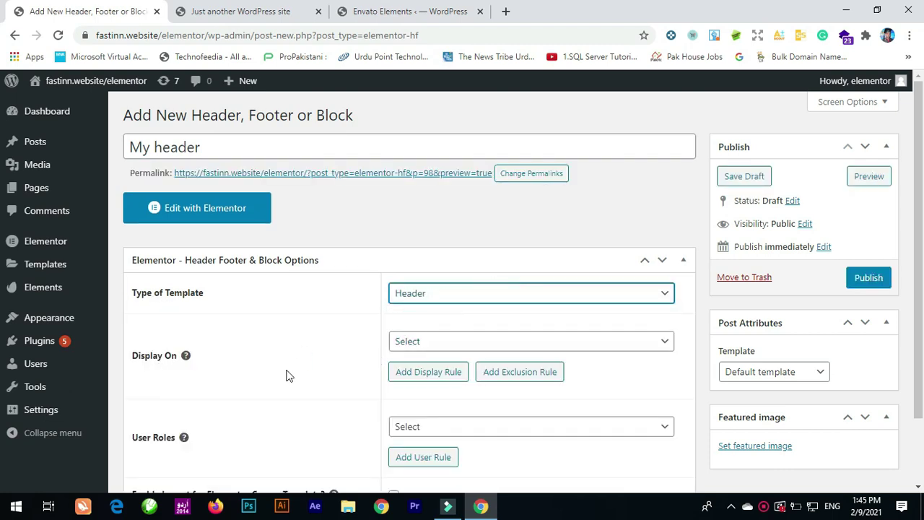
{"action": "left_click", "coordinate": [421, 341]}
{"action": "left_click", "coordinate": [446, 97]}
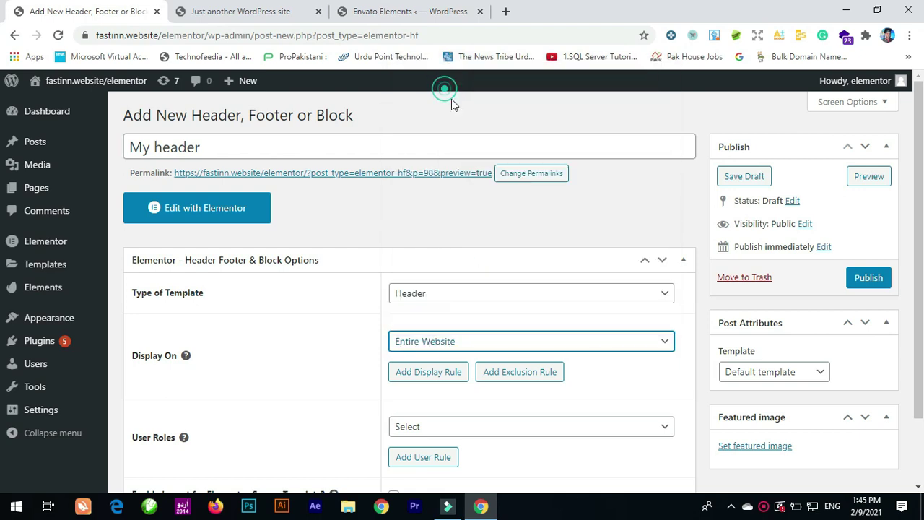
- Review the user role choices without picking one and enable the header's layout for the Elementor Canvas Template
{"action": "scroll", "coordinate": [515, 412], "scroll_direction": "down", "scroll_amount": 1}
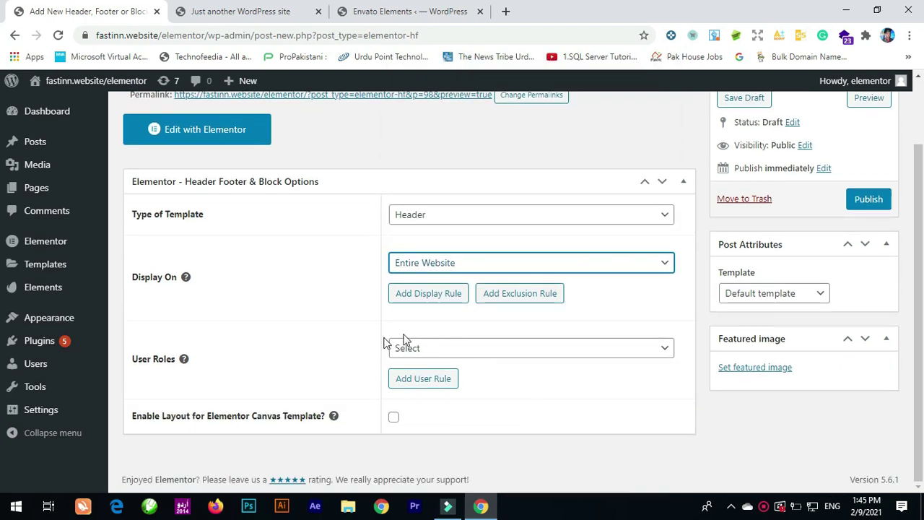
{"action": "left_click", "coordinate": [449, 350]}
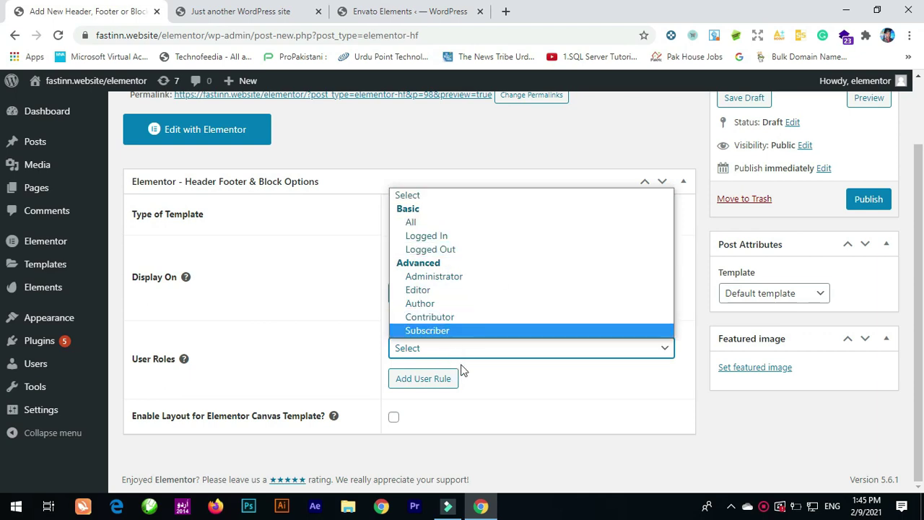
{"action": "left_click", "coordinate": [498, 380]}
{"action": "left_click", "coordinate": [395, 418]}
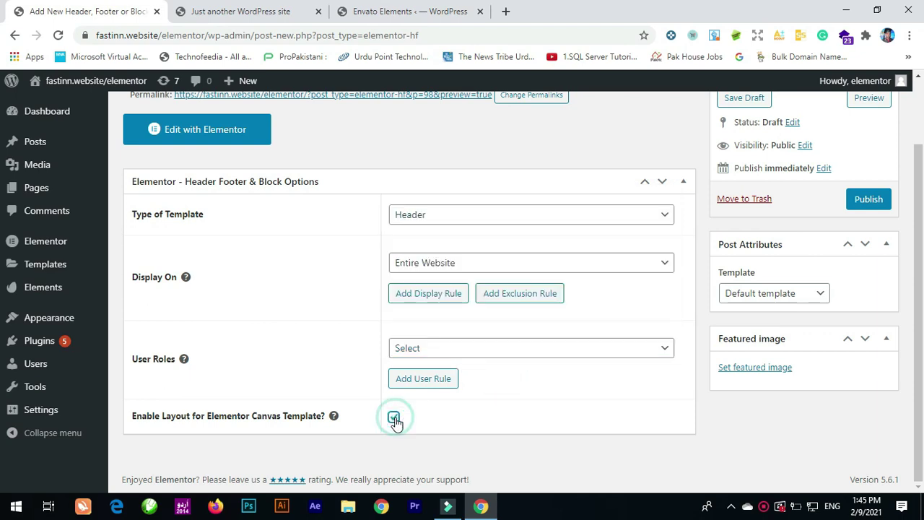
- Publish the "My header" template and open it for editing in Elementor
{"action": "scroll", "coordinate": [633, 295], "scroll_direction": "up", "scroll_amount": 2}
{"action": "left_click", "coordinate": [866, 279]}
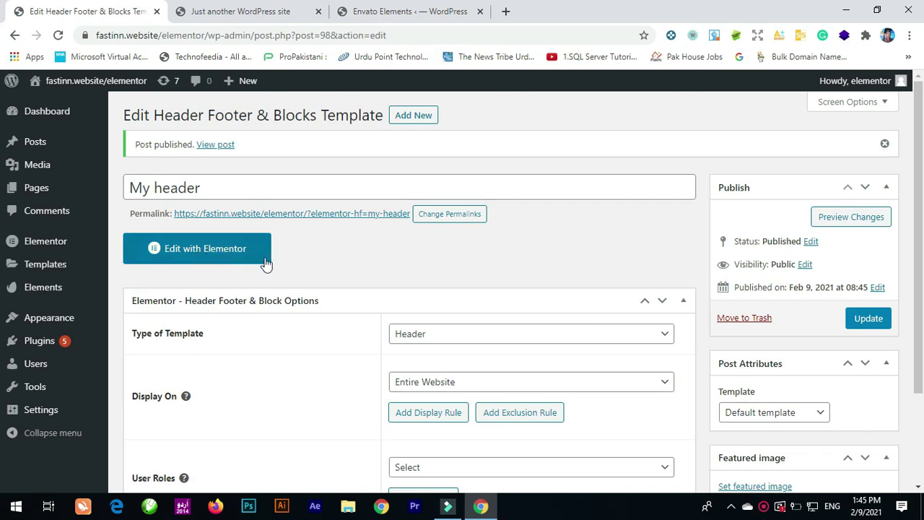
{"action": "left_click", "coordinate": [231, 259]}
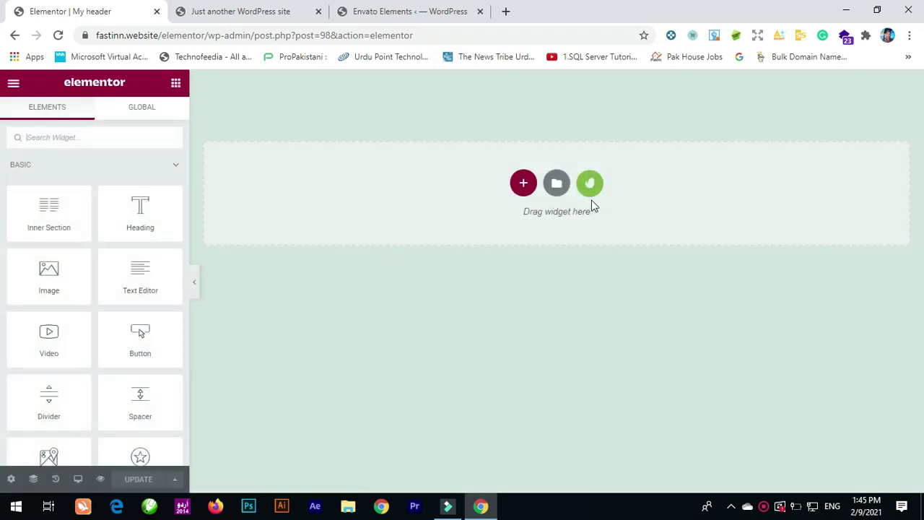
- Insert the saved Header (with Nav) template from My Templates into the empty header and update it
{"action": "left_click", "coordinate": [556, 189]}
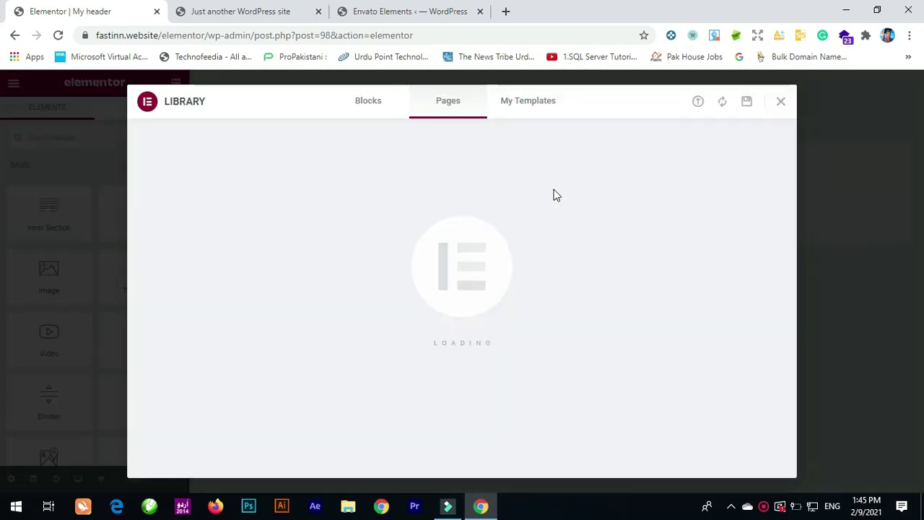
{"action": "left_click", "coordinate": [508, 106]}
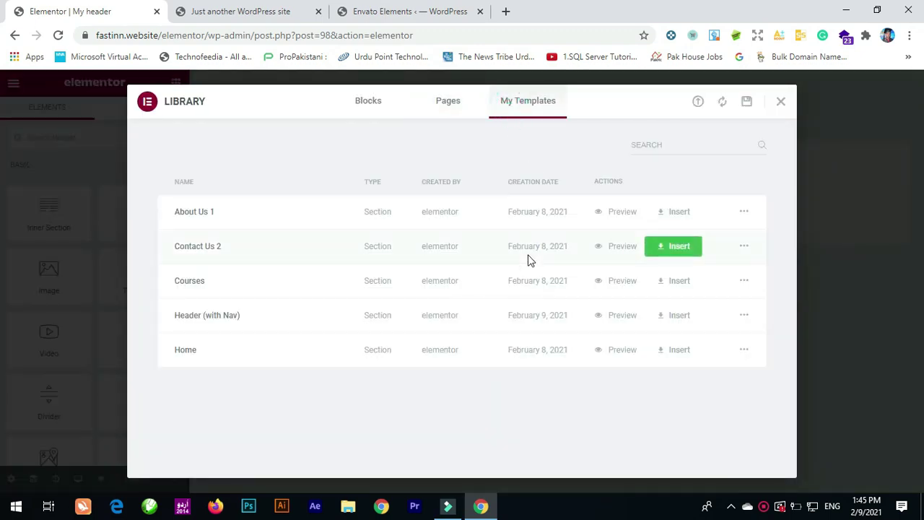
{"action": "left_click", "coordinate": [681, 320]}
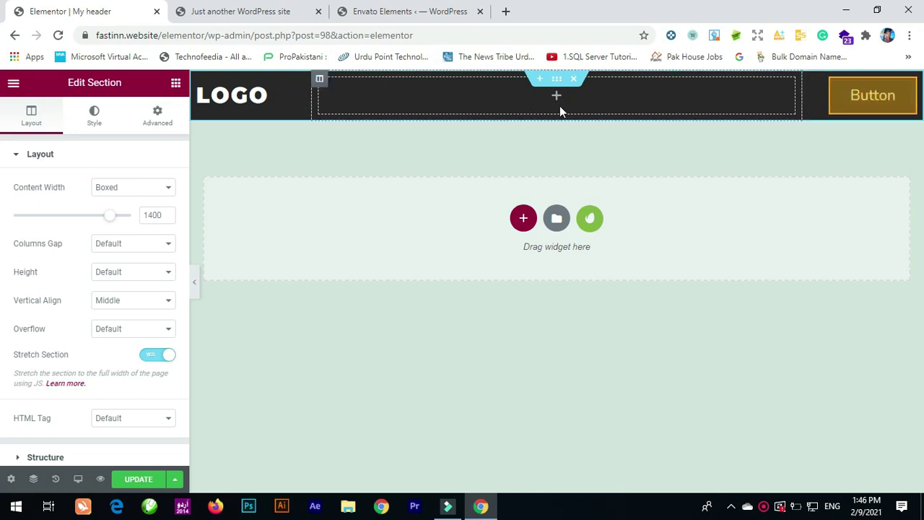
{"action": "left_click", "coordinate": [143, 480]}
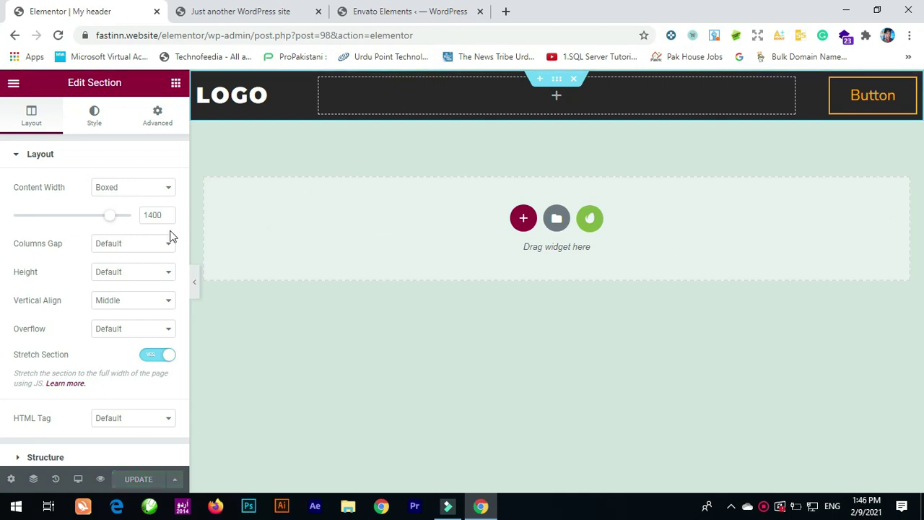
- Return to the WordPress dashboard from the Envato Elements page and open the site's Menus screen
{"action": "left_click", "coordinate": [202, 9]}
{"action": "left_click", "coordinate": [398, 12]}
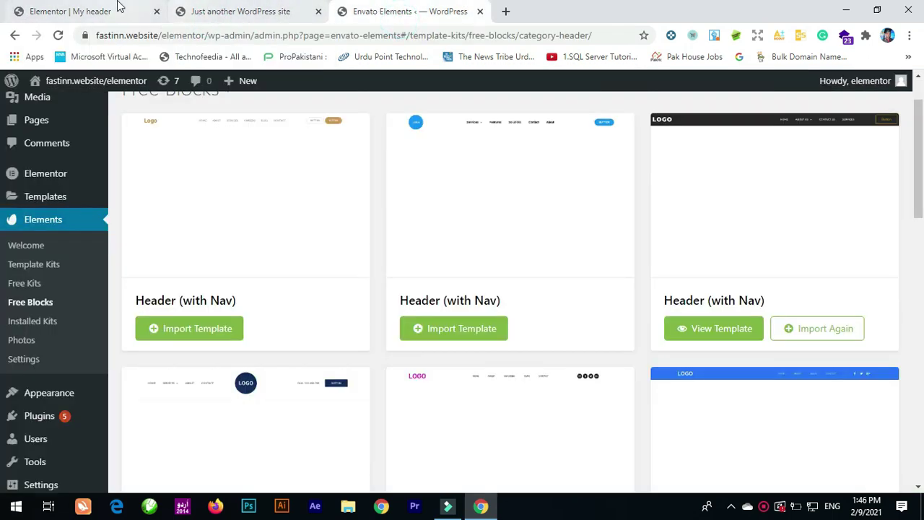
{"action": "scroll", "coordinate": [68, 115], "scroll_direction": "up", "scroll_amount": 1}
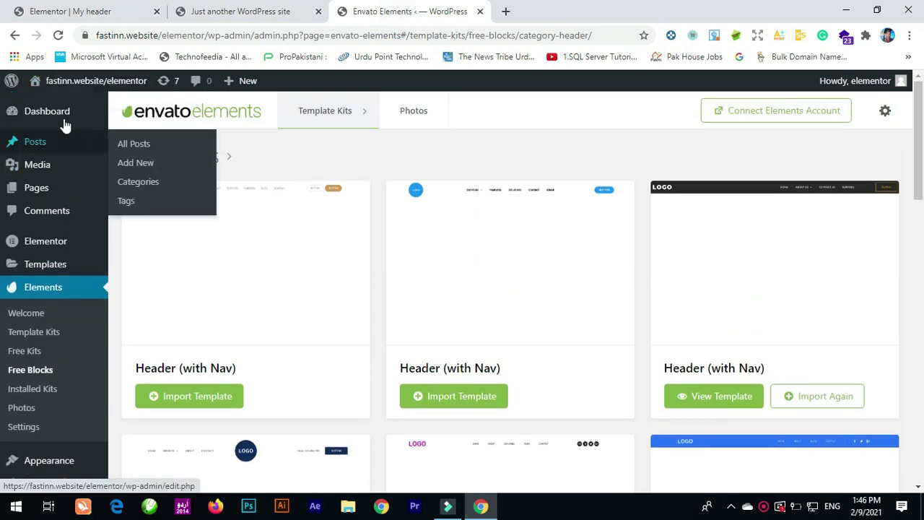
{"action": "left_click", "coordinate": [64, 114]}
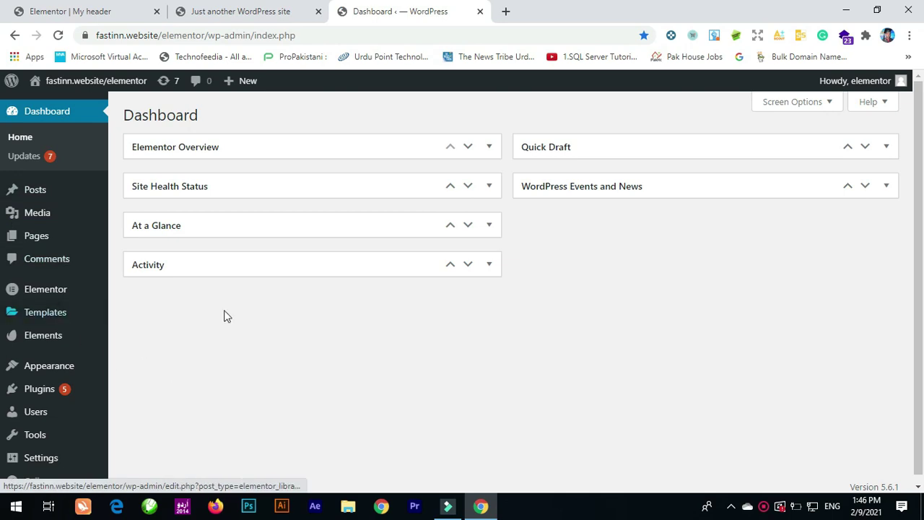
{"action": "mouse_move", "coordinate": [52, 380]}
{"action": "mouse_move", "coordinate": [75, 372]}
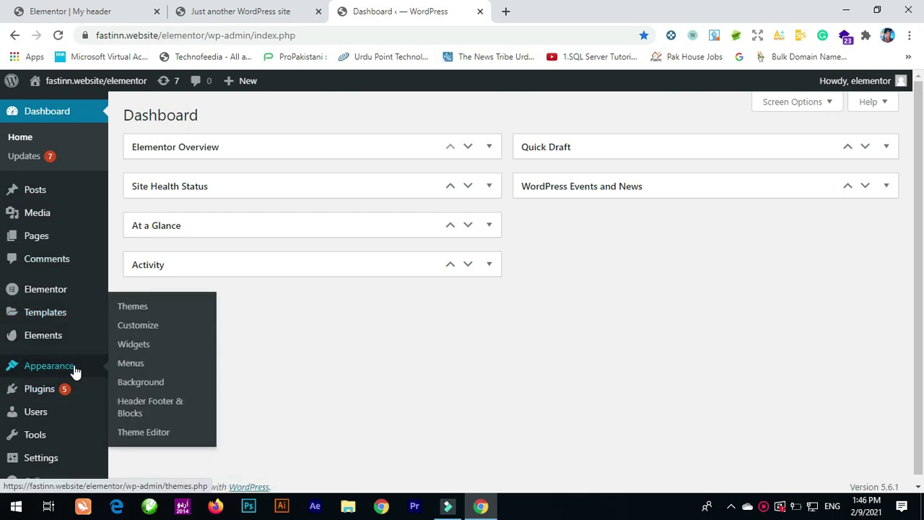
{"action": "left_click", "coordinate": [135, 366]}
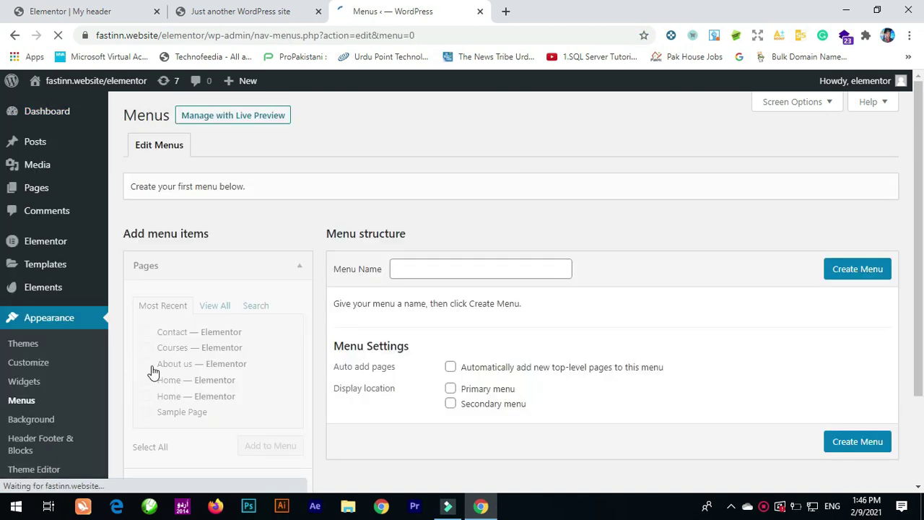
- Create a menu named "mymenu" that automatically adds new top-level pages and displays in the Primary menu location
{"action": "left_click", "coordinate": [434, 270]}
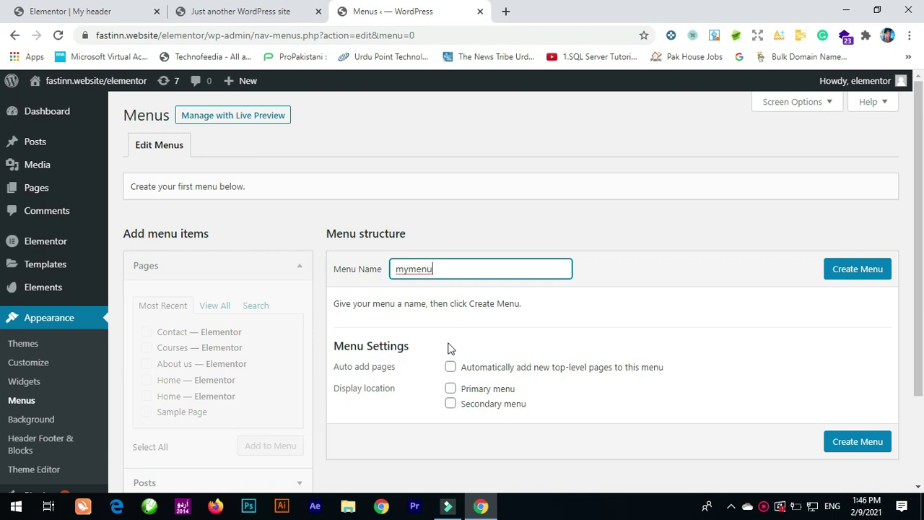
{"action": "left_click", "coordinate": [450, 368]}
{"action": "left_click", "coordinate": [451, 390]}
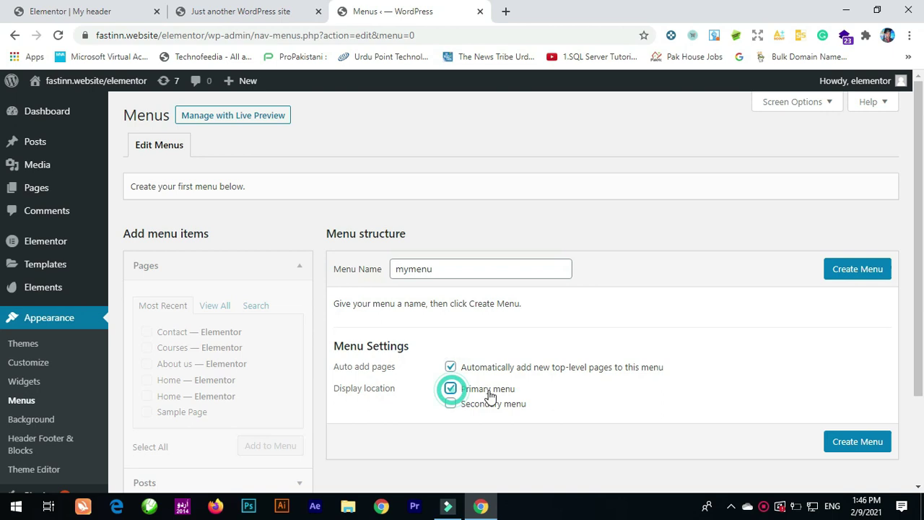
{"action": "scroll", "coordinate": [426, 384], "scroll_direction": "down", "scroll_amount": 1}
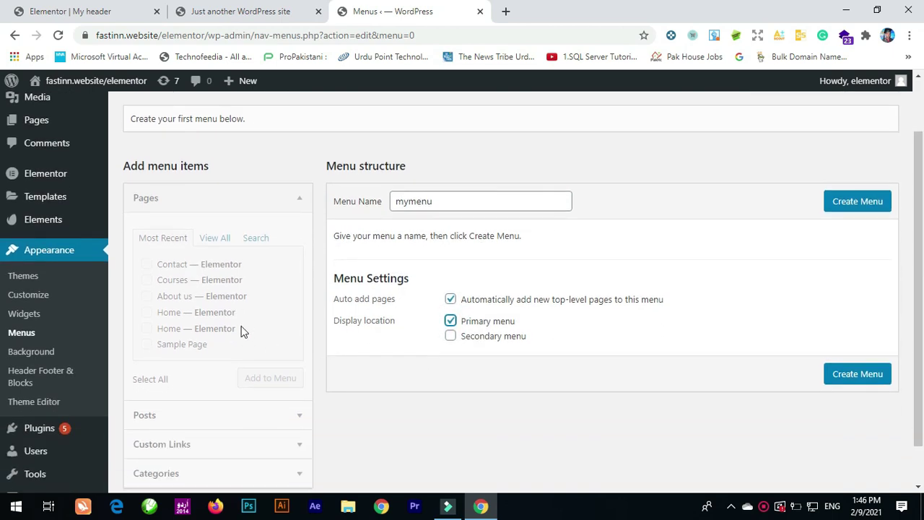
{"action": "left_click", "coordinate": [857, 205]}
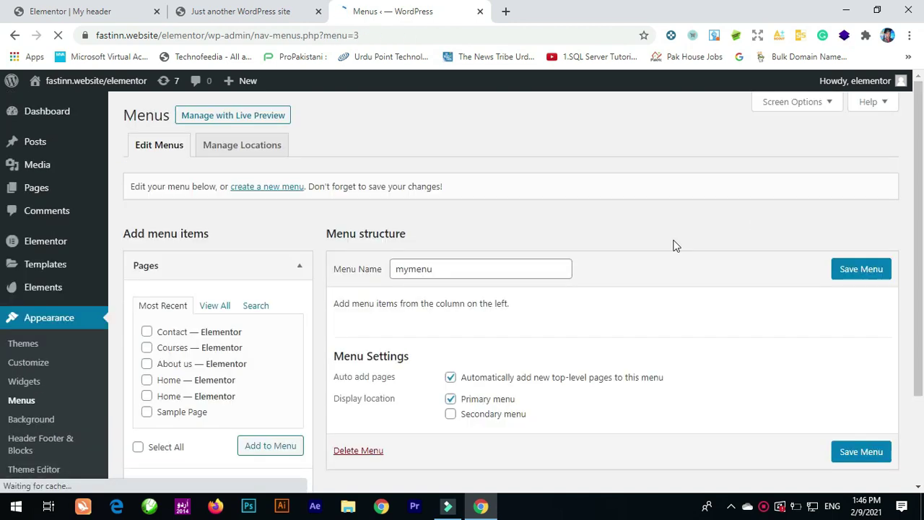
- Add the Home, About us, Contact and Courses pages to mymenu and save the menu
{"action": "scroll", "coordinate": [303, 337], "scroll_direction": "down", "scroll_amount": 1}
{"action": "left_click", "coordinate": [212, 239]}
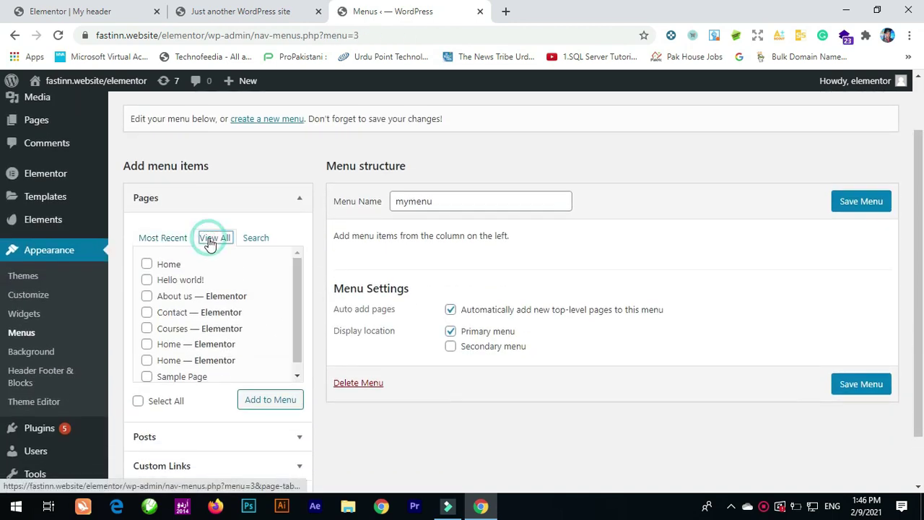
{"action": "left_click", "coordinate": [147, 265]}
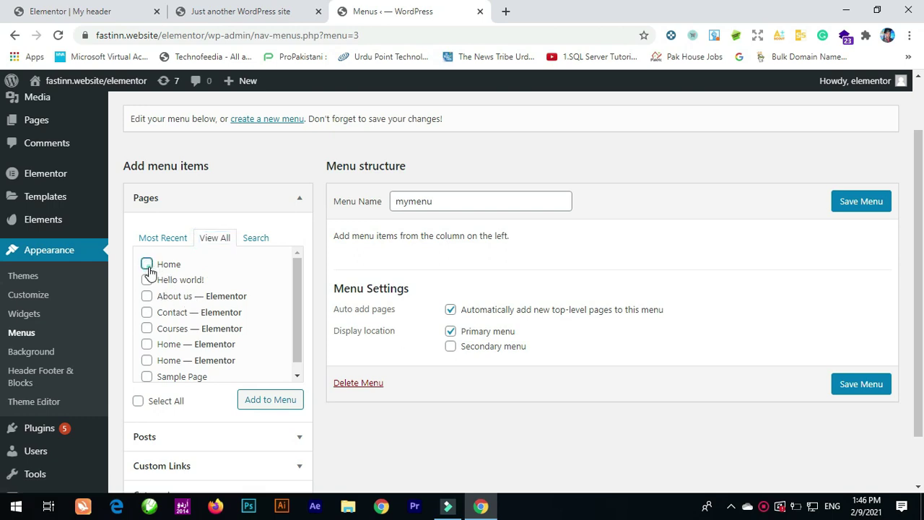
{"action": "left_click", "coordinate": [147, 296]}
{"action": "left_click", "coordinate": [147, 313]}
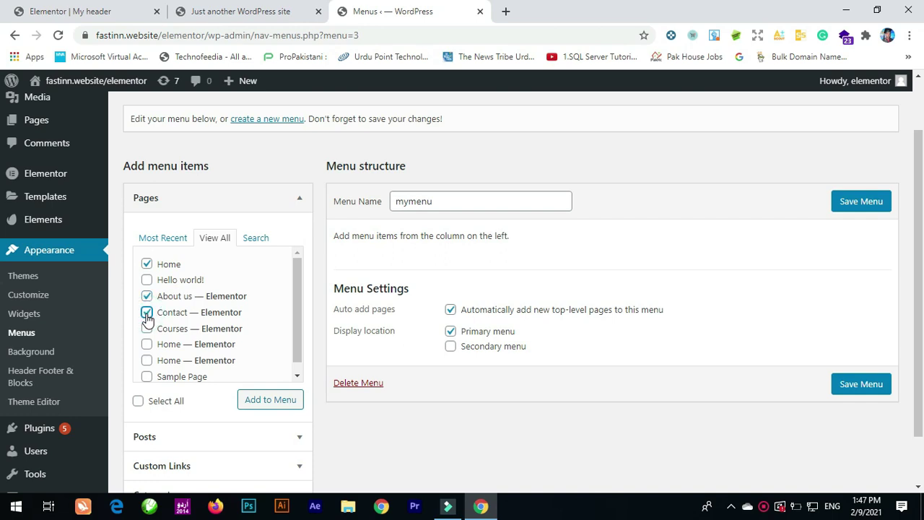
{"action": "left_click", "coordinate": [148, 329]}
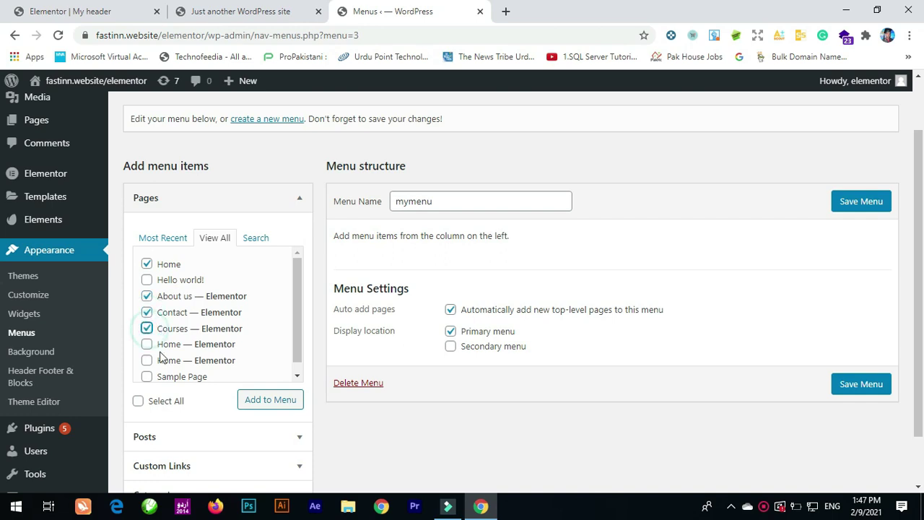
{"action": "scroll", "coordinate": [192, 361], "scroll_direction": "down", "scroll_amount": 1}
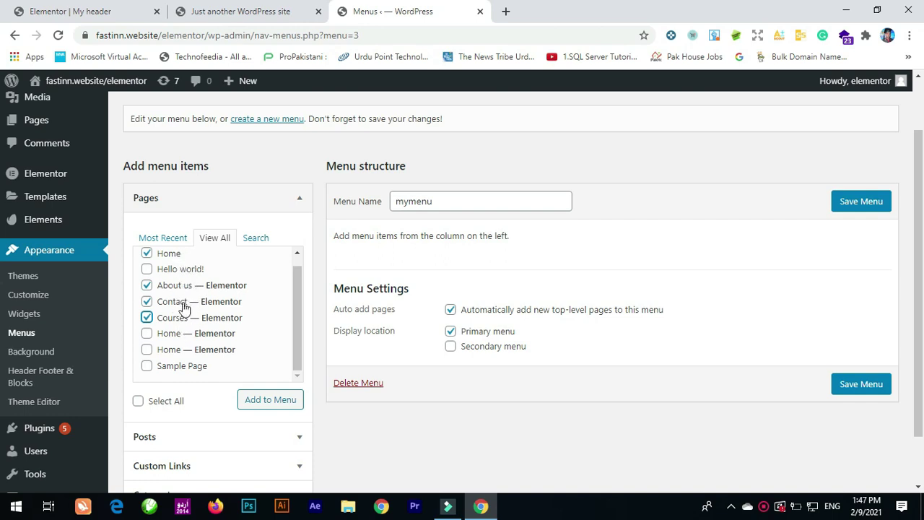
{"action": "left_click", "coordinate": [268, 407]}
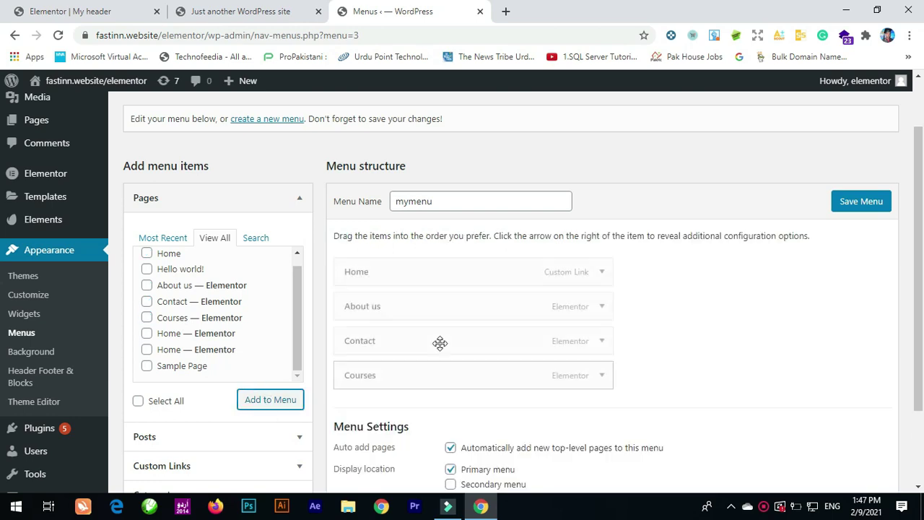
{"action": "scroll", "coordinate": [506, 401], "scroll_direction": "down", "scroll_amount": 1}
{"action": "scroll", "coordinate": [520, 383], "scroll_direction": "down", "scroll_amount": 1}
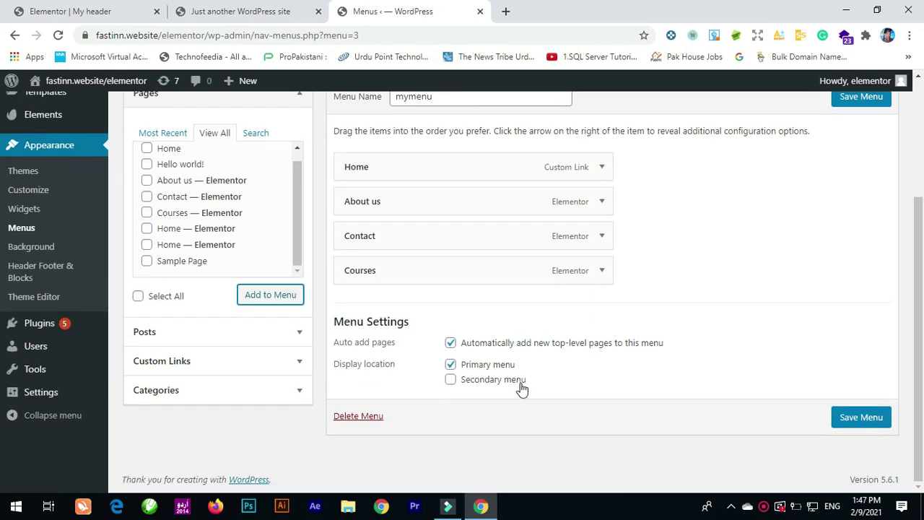
{"action": "left_click", "coordinate": [848, 426]}
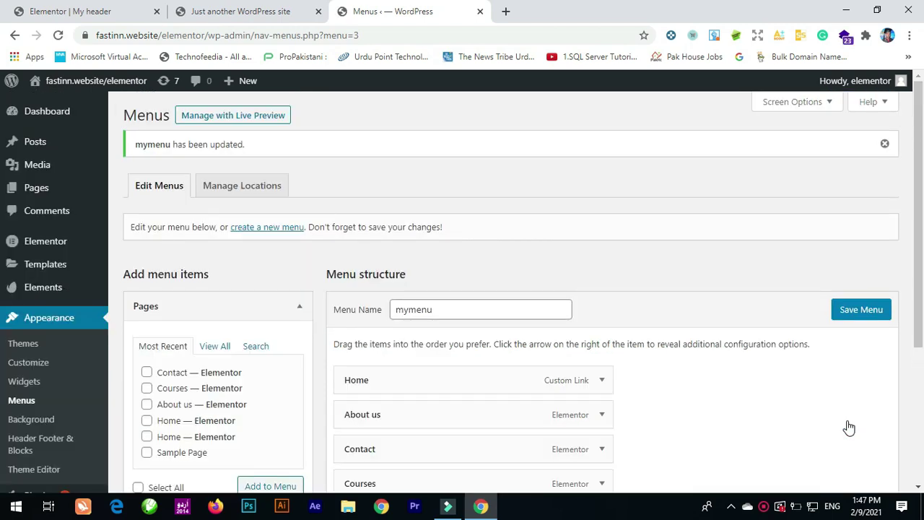
- Place a Navigation Menu widget in the empty middle column of the Elementor header and update the template
{"action": "left_click", "coordinate": [7, 10]}
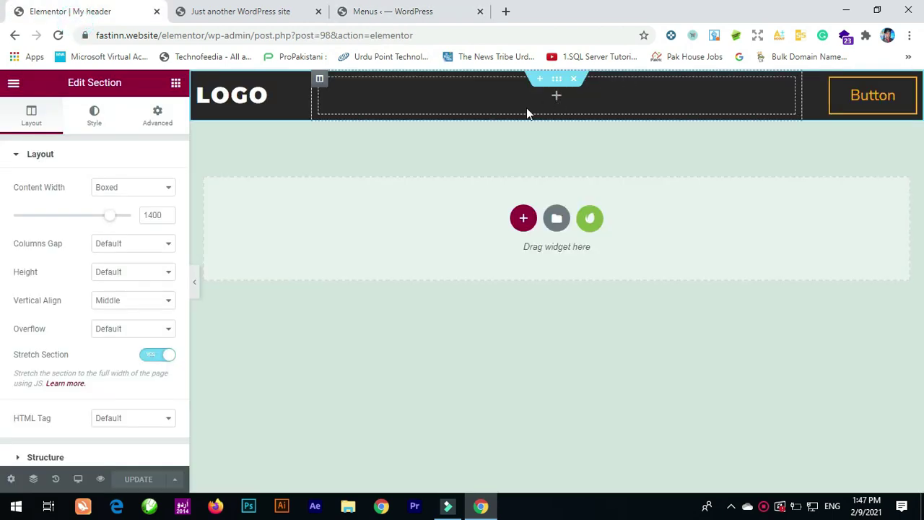
{"action": "left_click", "coordinate": [176, 85]}
{"action": "scroll", "coordinate": [113, 303], "scroll_direction": "down", "scroll_amount": 20}
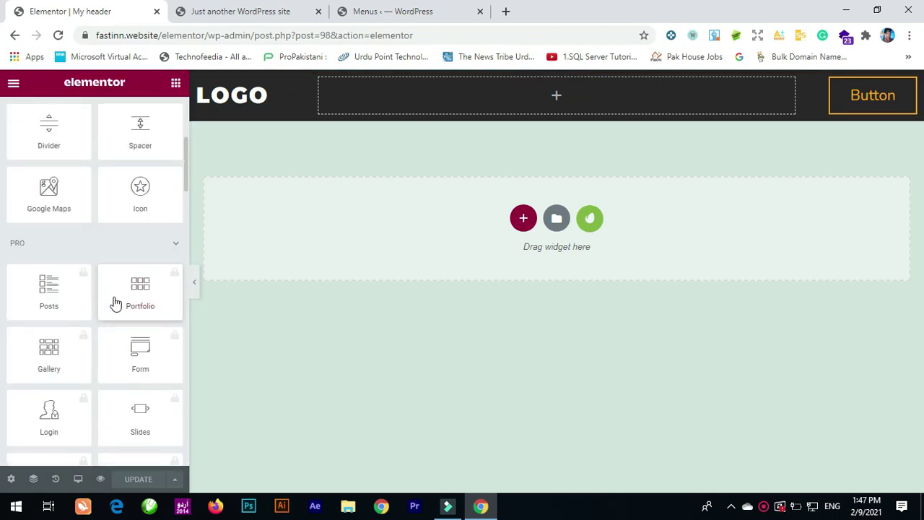
{"action": "scroll", "coordinate": [55, 339], "scroll_direction": "down", "scroll_amount": 10}
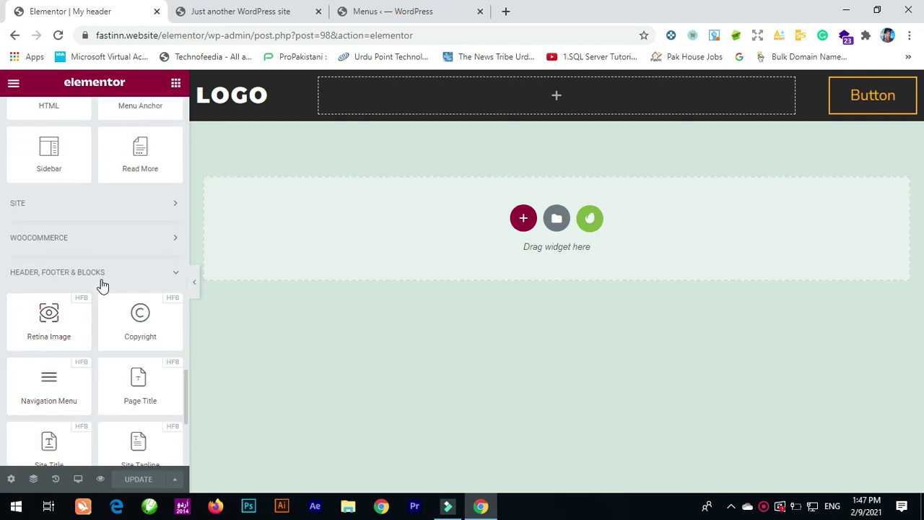
{"action": "scroll", "coordinate": [96, 293], "scroll_direction": "down", "scroll_amount": 2}
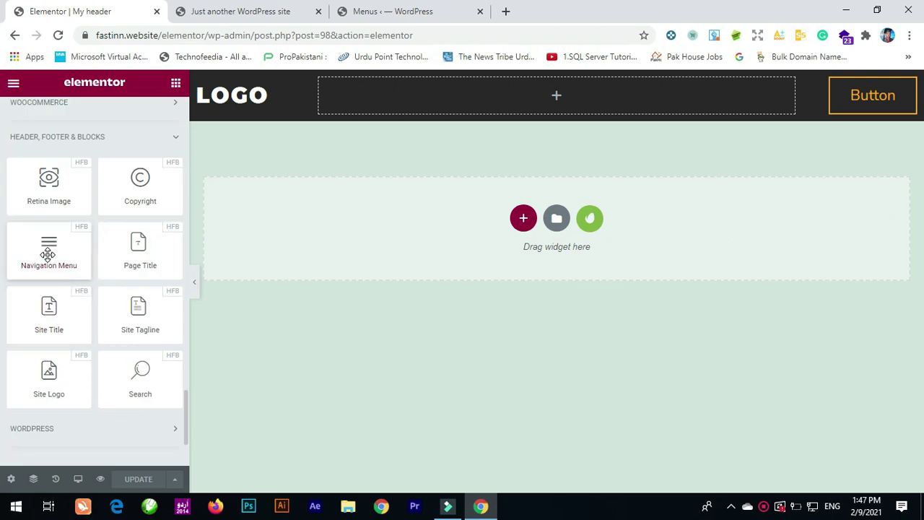
{"action": "left_click_drag", "start_coordinate": [48, 251], "coordinate": [557, 95]}
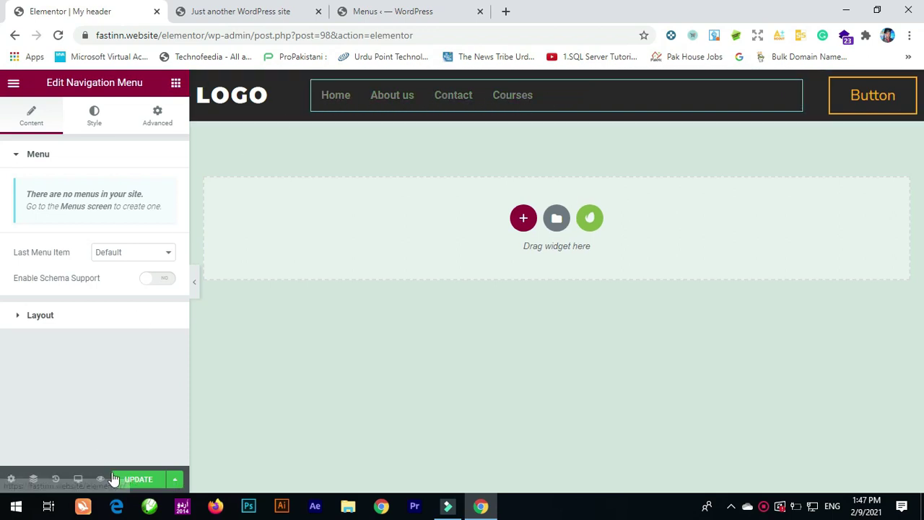
{"action": "left_click", "coordinate": [142, 479]}
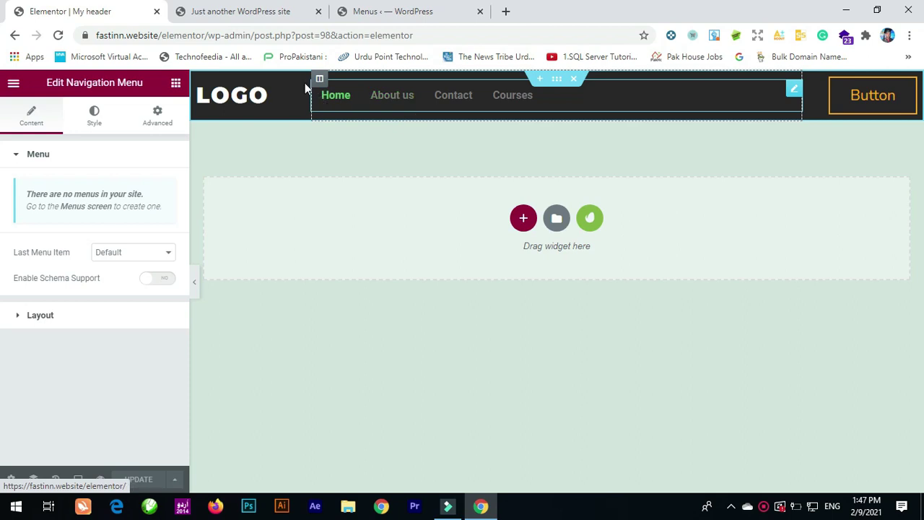
- In the site's Reading settings, make the homepage display a static page, choose Home as the homepage, and save the changes
{"action": "left_click", "coordinate": [381, 11]}
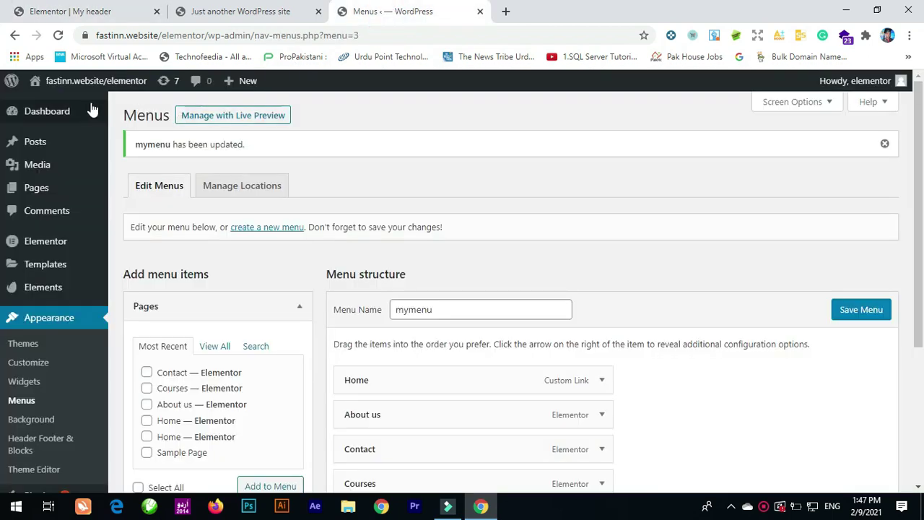
{"action": "mouse_move", "coordinate": [63, 114]}
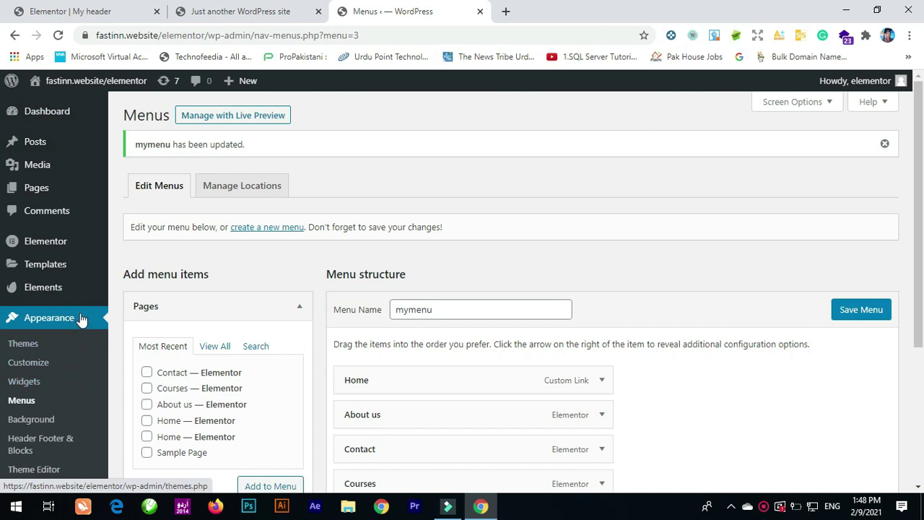
{"action": "scroll", "coordinate": [66, 361], "scroll_direction": "down", "scroll_amount": 3}
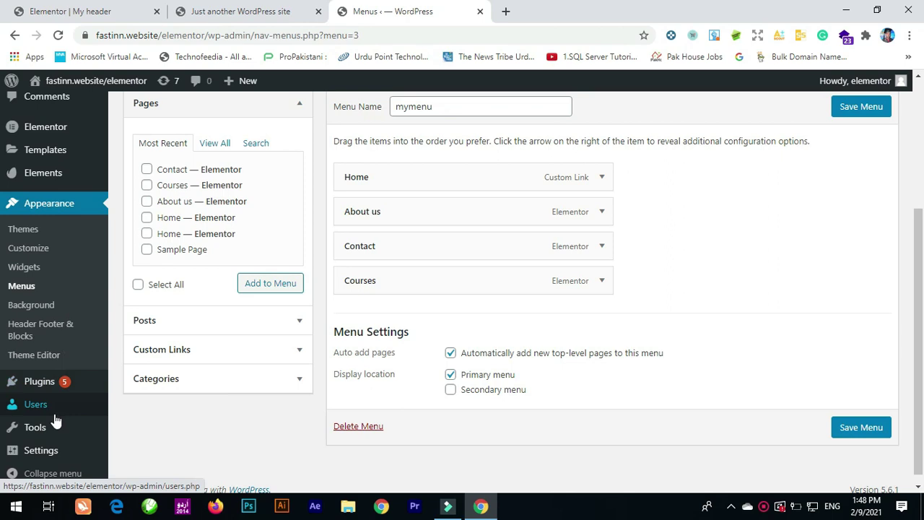
{"action": "scroll", "coordinate": [55, 420], "scroll_direction": "down", "scroll_amount": 1}
{"action": "mouse_move", "coordinate": [80, 454]}
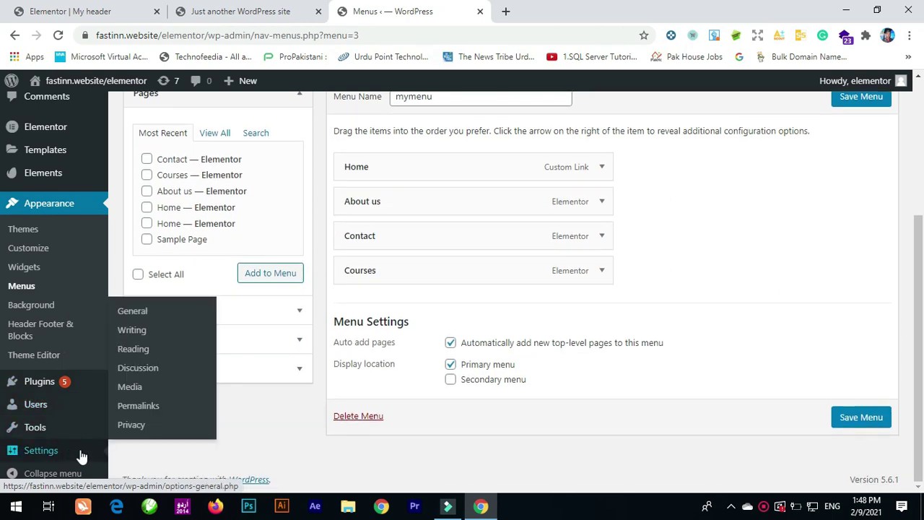
{"action": "left_click", "coordinate": [137, 350]}
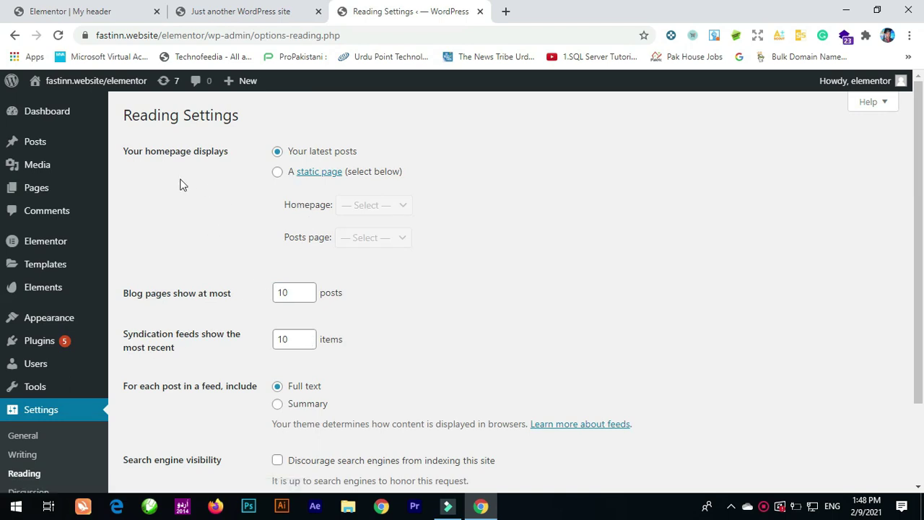
{"action": "left_click", "coordinate": [278, 173]}
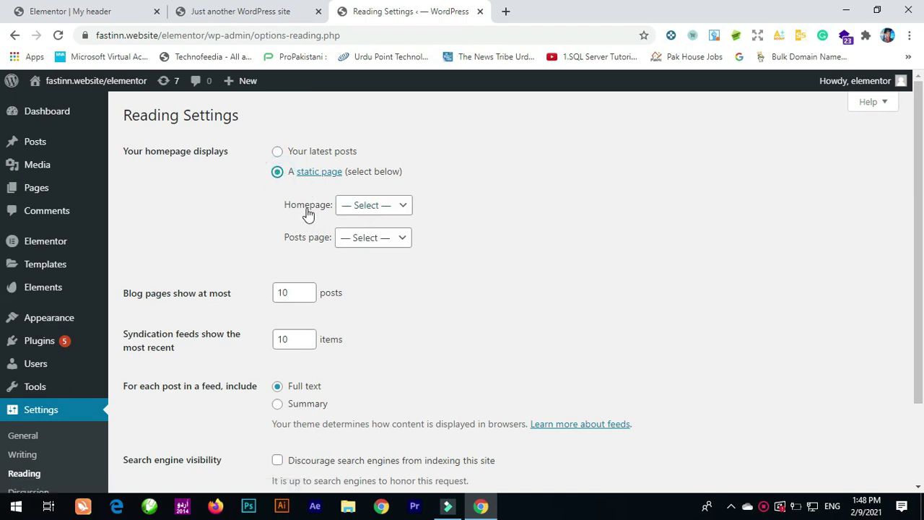
{"action": "left_click", "coordinate": [365, 205]}
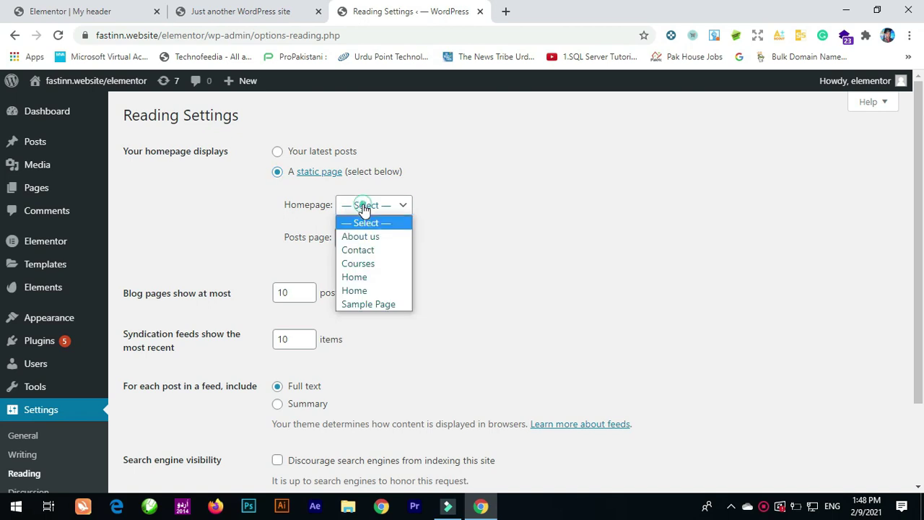
{"action": "left_click", "coordinate": [381, 282]}
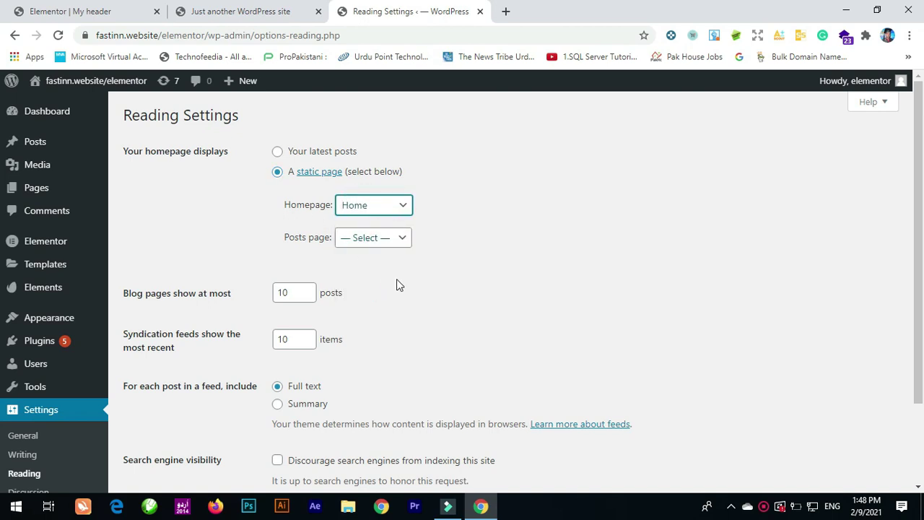
{"action": "scroll", "coordinate": [397, 282], "scroll_direction": "down", "scroll_amount": 3}
{"action": "left_click", "coordinate": [163, 421]}
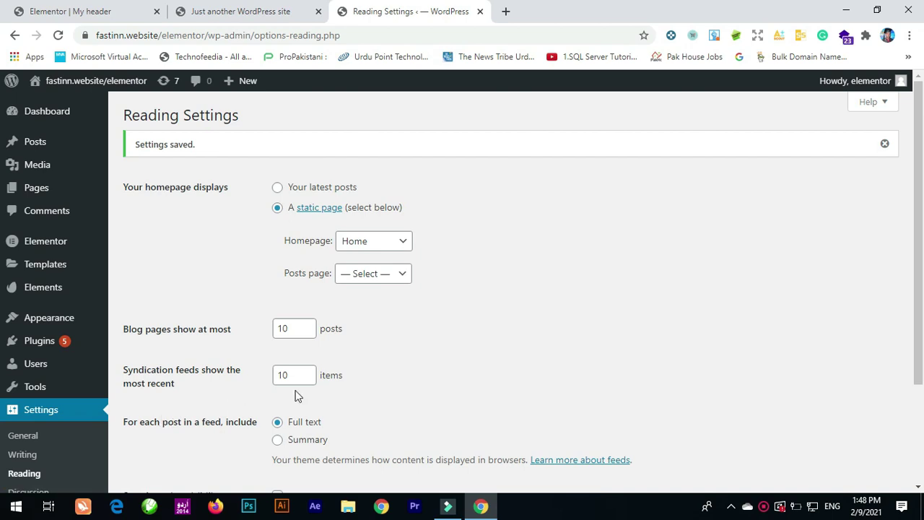
- Reload the live site's front page and look through the homepage sections beneath the new header
{"action": "left_click", "coordinate": [230, 10]}
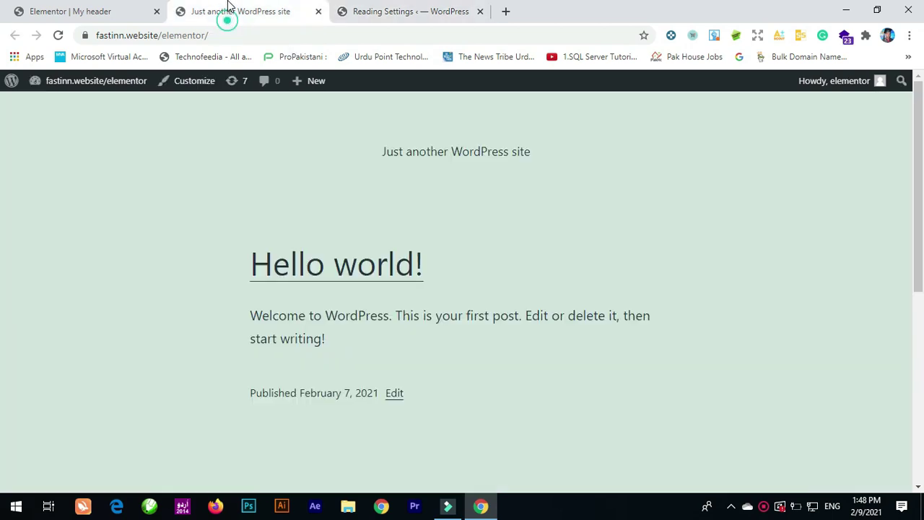
{"action": "left_click", "coordinate": [60, 35]}
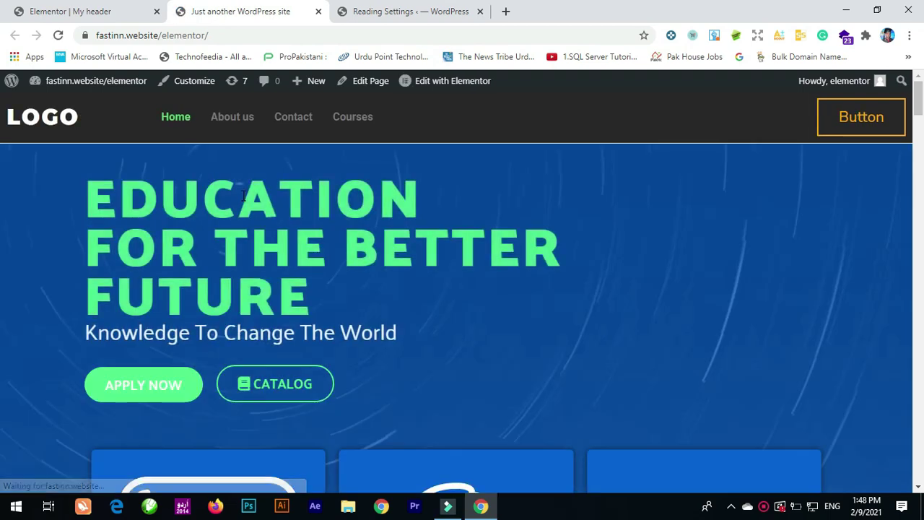
{"action": "scroll", "coordinate": [289, 215], "scroll_direction": "down", "scroll_amount": 10}
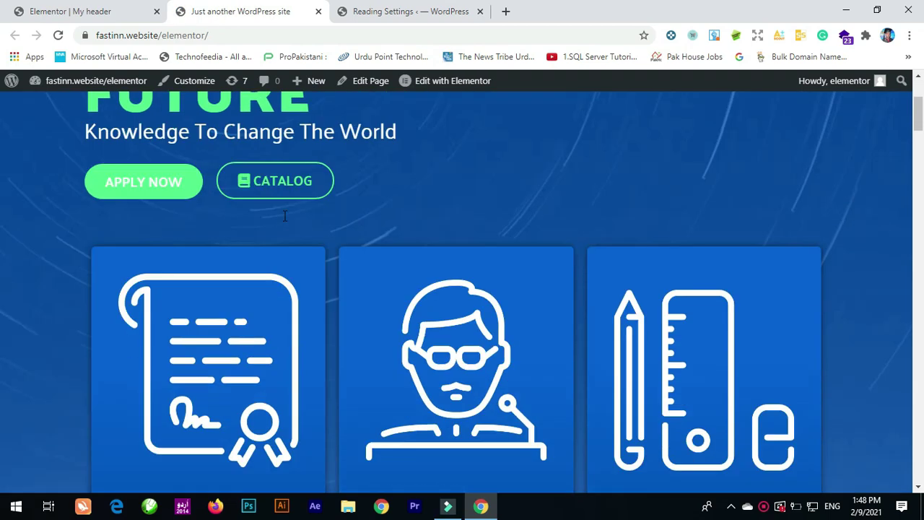
{"action": "scroll", "coordinate": [284, 217], "scroll_direction": "down", "scroll_amount": 8}
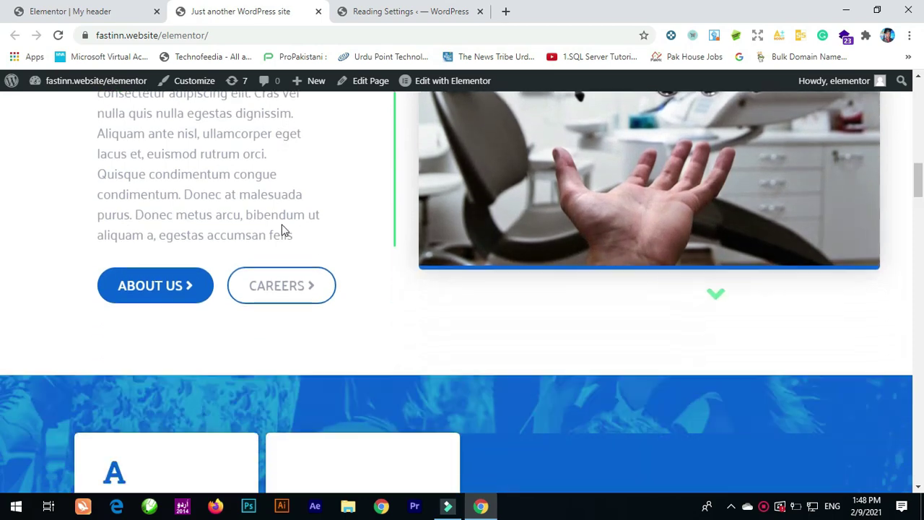
{"action": "scroll", "coordinate": [281, 237], "scroll_direction": "down", "scroll_amount": 5}
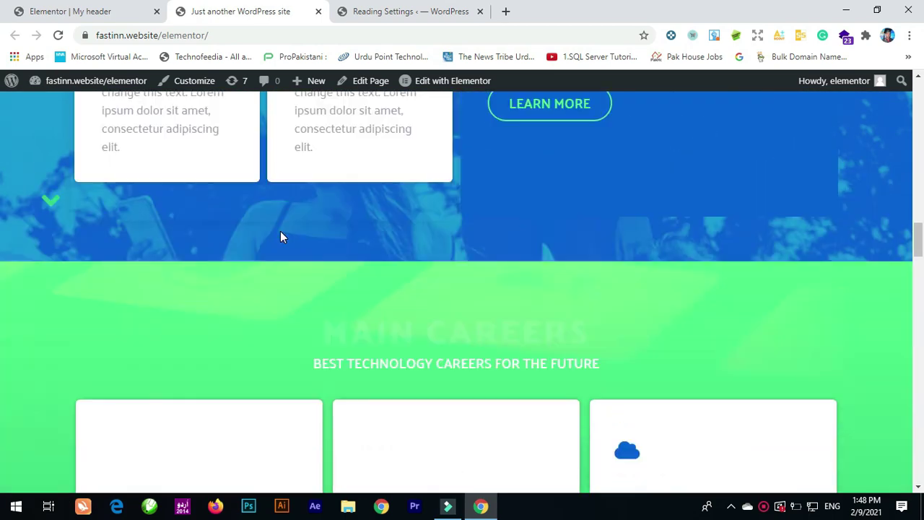
{"action": "scroll", "coordinate": [282, 237], "scroll_direction": "up", "scroll_amount": 15}
{"action": "scroll", "coordinate": [282, 237], "scroll_direction": "up", "scroll_amount": 3}
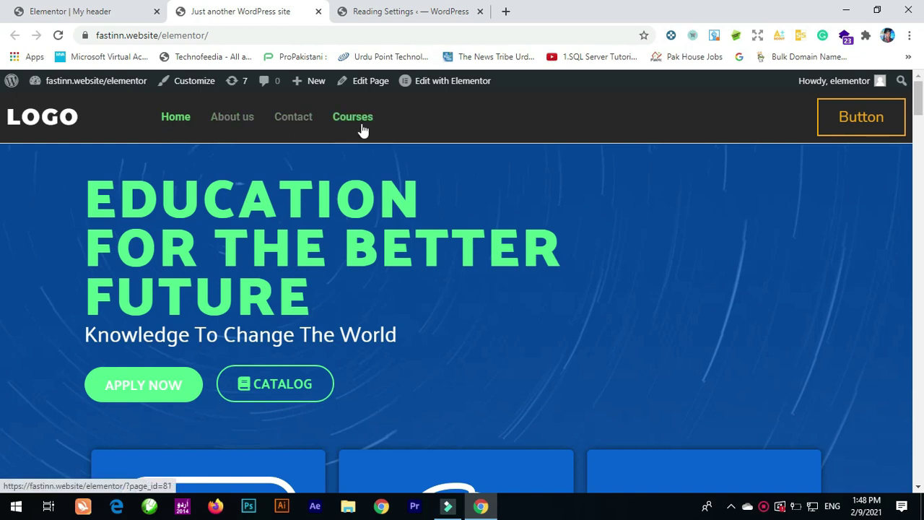
- Check the About us and Contact pages through the live site's header navigation and look over their content
{"action": "left_click", "coordinate": [250, 121]}
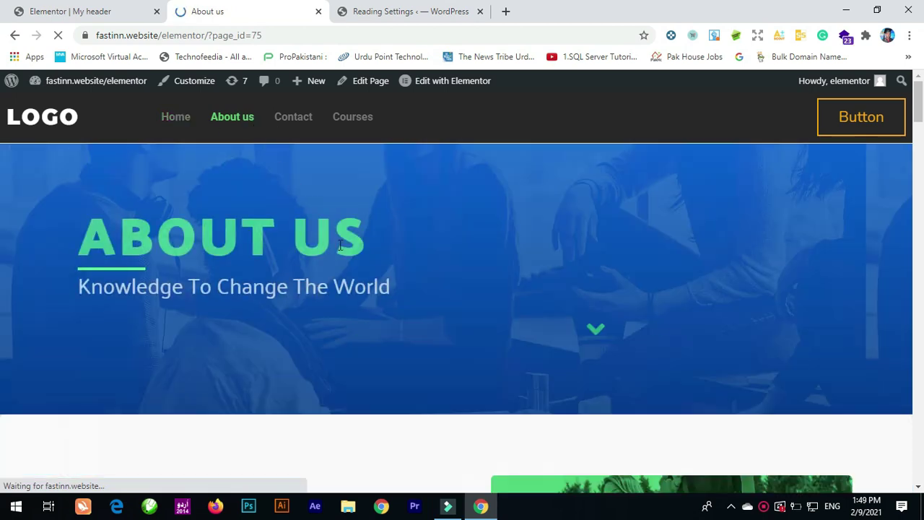
{"action": "scroll", "coordinate": [340, 246], "scroll_direction": "down", "scroll_amount": 1}
{"action": "scroll", "coordinate": [338, 245], "scroll_direction": "down", "scroll_amount": 9}
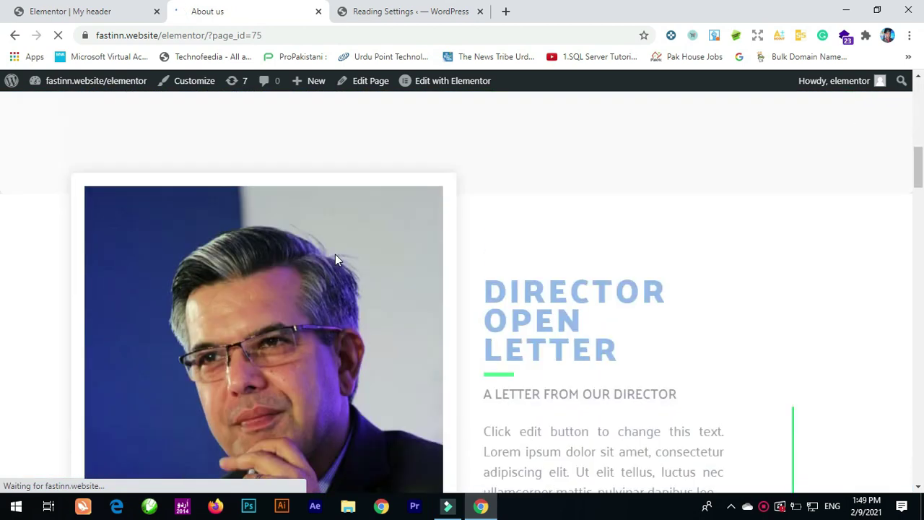
{"action": "scroll", "coordinate": [335, 254], "scroll_direction": "up", "scroll_amount": 5}
{"action": "scroll", "coordinate": [336, 254], "scroll_direction": "up", "scroll_amount": 5}
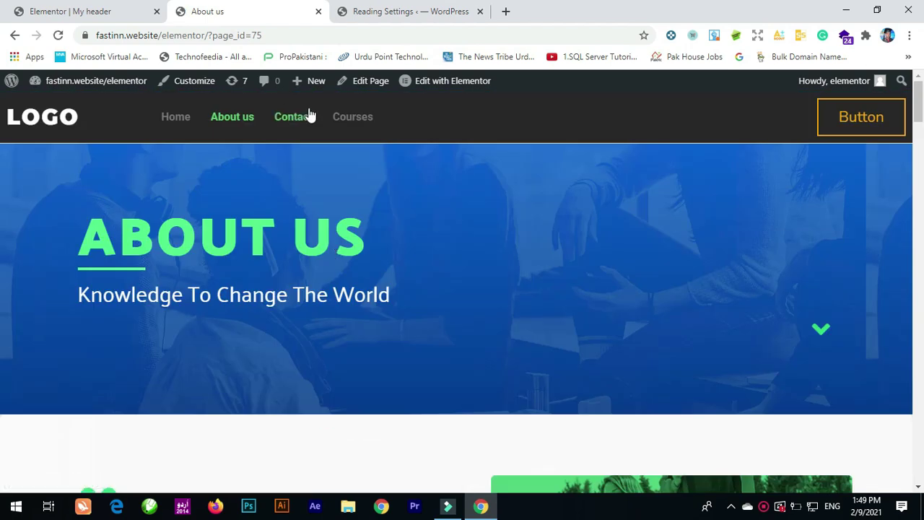
{"action": "left_click", "coordinate": [306, 124]}
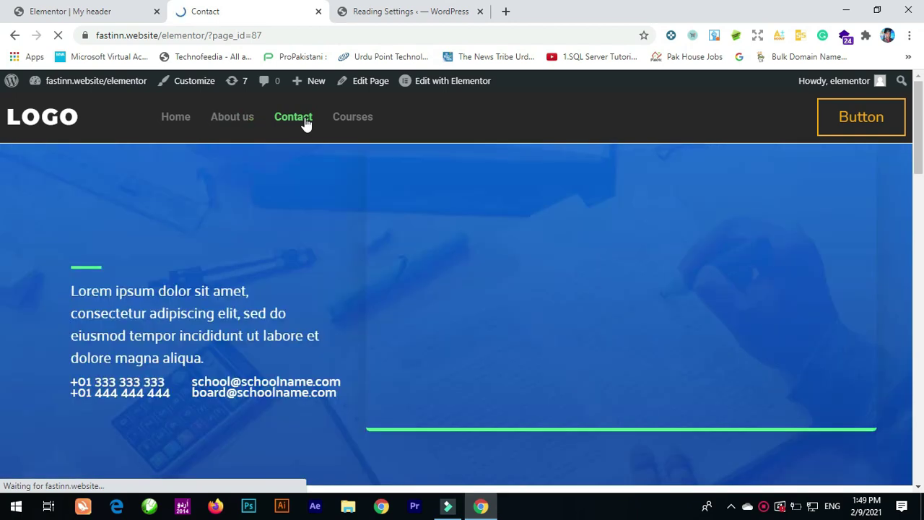
{"action": "scroll", "coordinate": [337, 238], "scroll_direction": "down", "scroll_amount": 4}
{"action": "scroll", "coordinate": [335, 242], "scroll_direction": "down", "scroll_amount": 2}
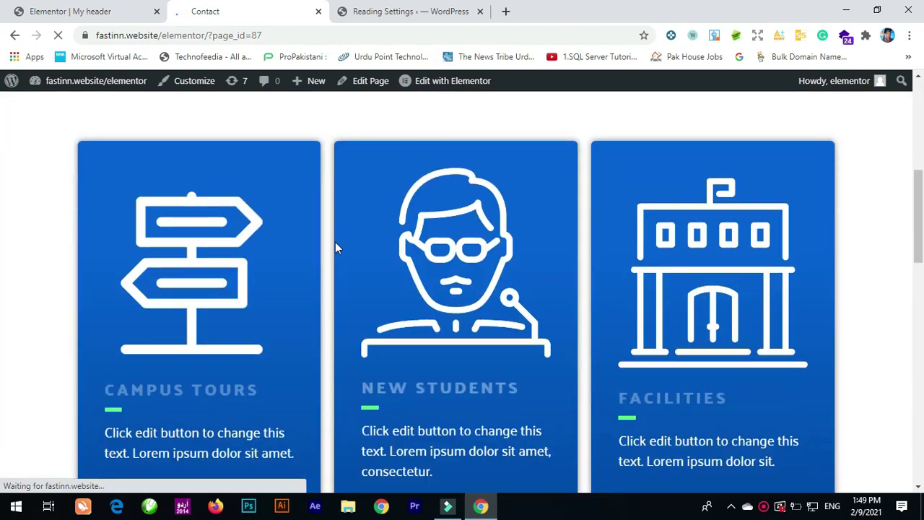
{"action": "scroll", "coordinate": [331, 233], "scroll_direction": "up", "scroll_amount": 6}
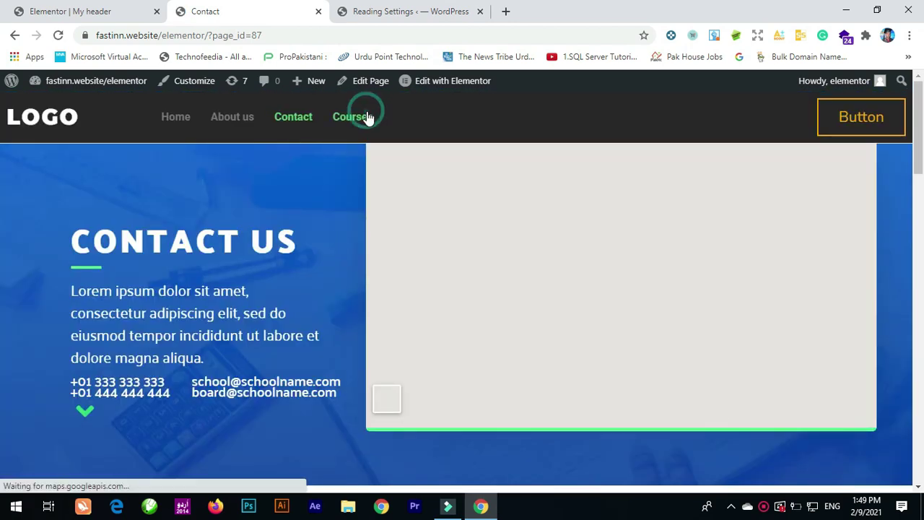
- Visit the Courses page from the site header and look through its sections down to the certifications
{"action": "left_click", "coordinate": [352, 117]}
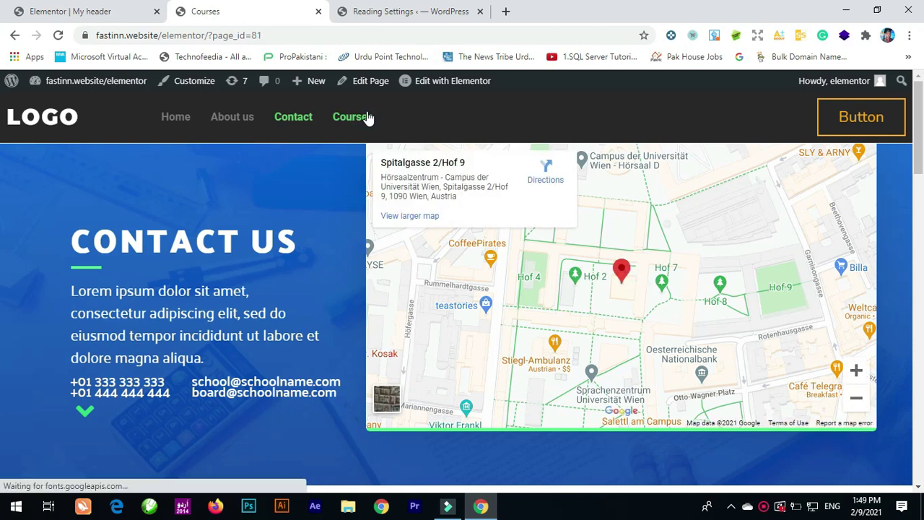
{"action": "scroll", "coordinate": [289, 285], "scroll_direction": "down", "scroll_amount": 5}
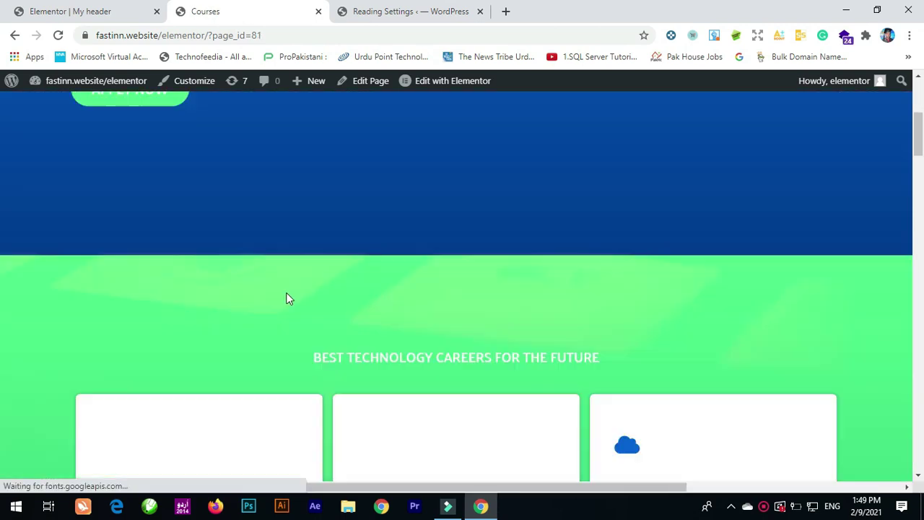
{"action": "scroll", "coordinate": [287, 298], "scroll_direction": "up", "scroll_amount": 5}
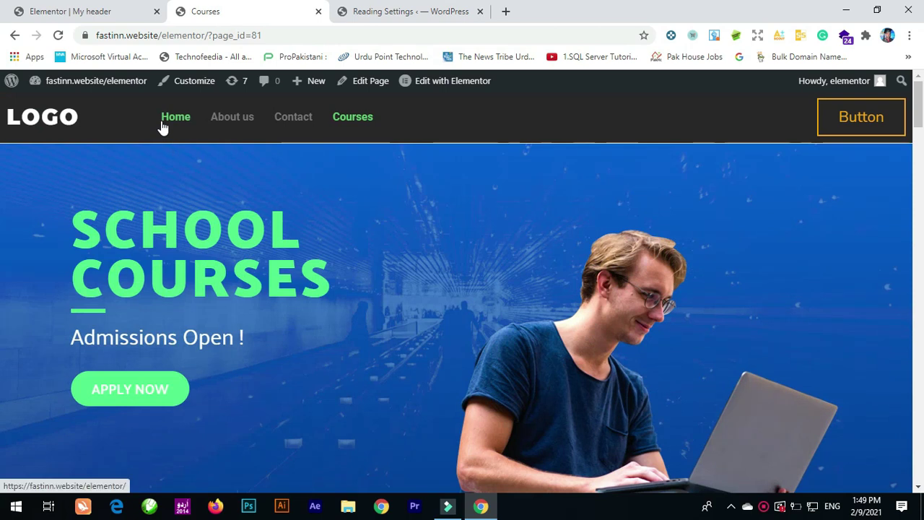
{"action": "scroll", "coordinate": [330, 220], "scroll_direction": "down", "scroll_amount": 10}
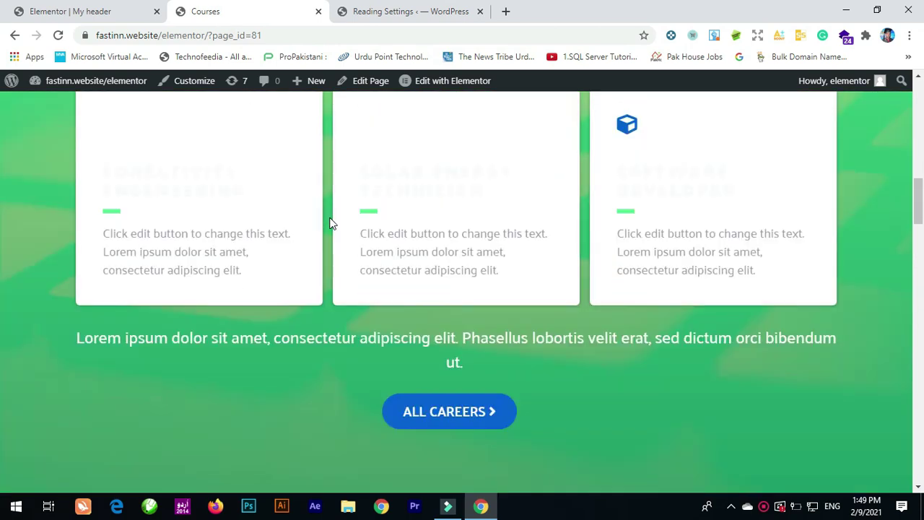
{"action": "scroll", "coordinate": [330, 219], "scroll_direction": "down", "scroll_amount": 10}
{"action": "scroll", "coordinate": [330, 219], "scroll_direction": "up", "scroll_amount": 10}
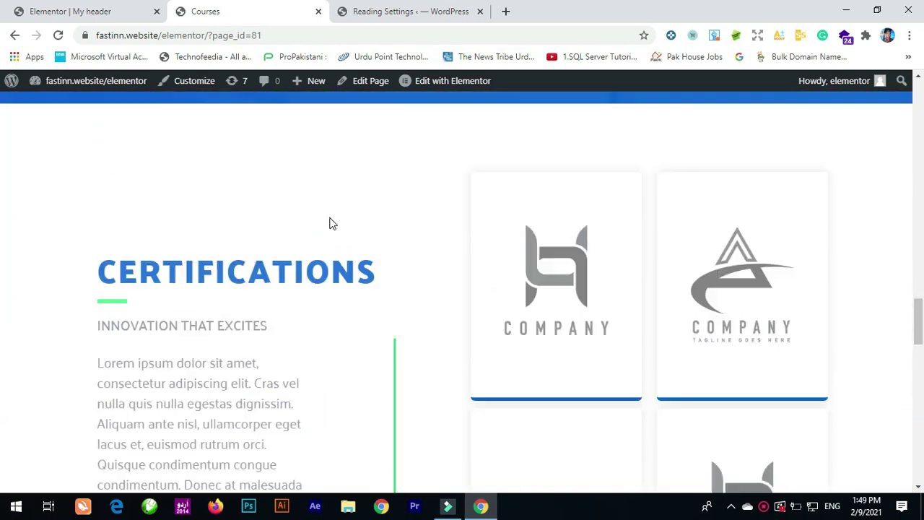
{"action": "scroll", "coordinate": [330, 220], "scroll_direction": "up", "scroll_amount": 10}
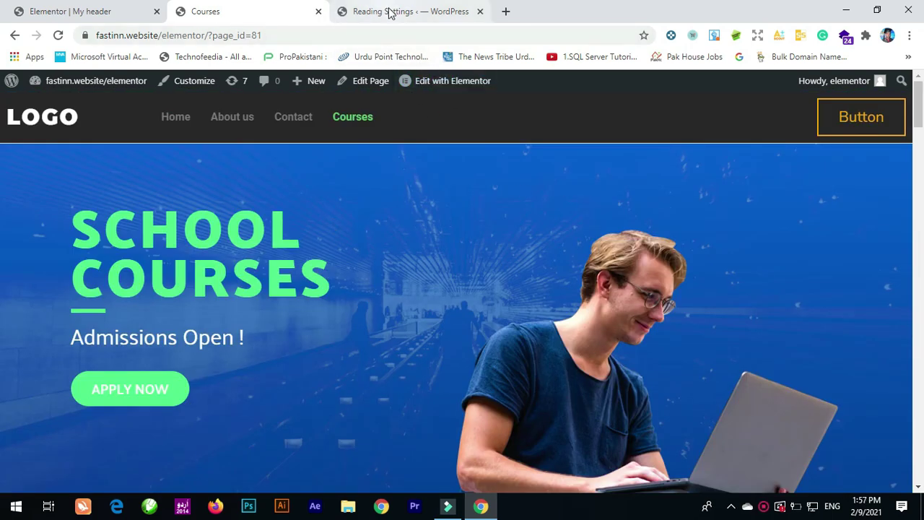
- Import the black "Company Inc." footer template from the Footer category of the Envato Elements free blocks
{"action": "left_click", "coordinate": [388, 12]}
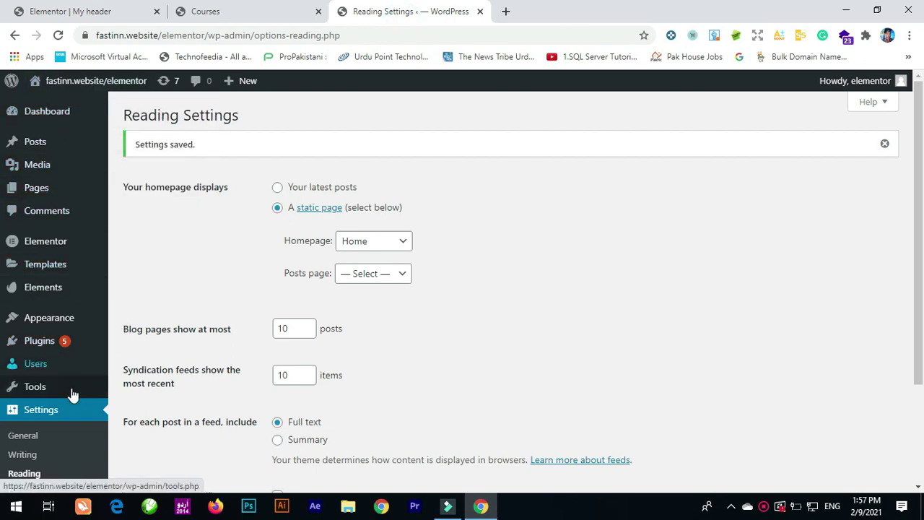
{"action": "scroll", "coordinate": [72, 383], "scroll_direction": "down", "scroll_amount": 2}
{"action": "scroll", "coordinate": [69, 217], "scroll_direction": "up", "scroll_amount": 2}
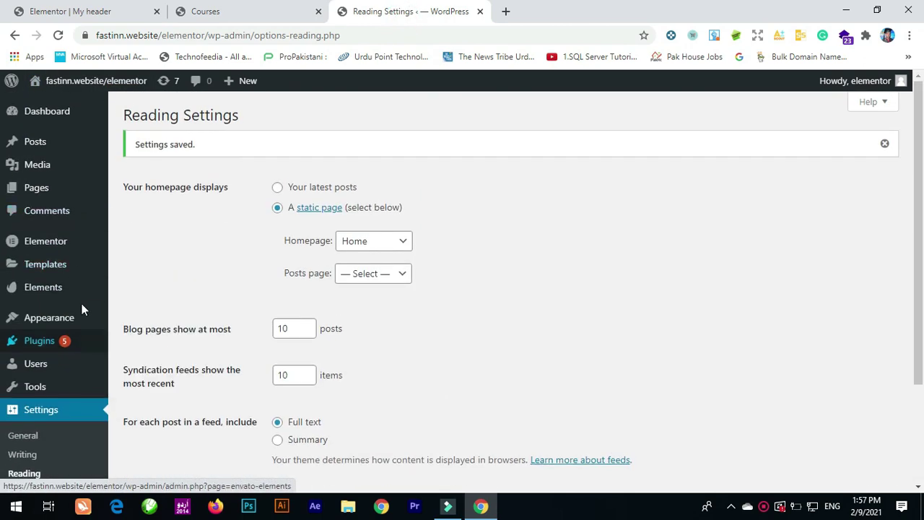
{"action": "mouse_move", "coordinate": [73, 287]}
{"action": "left_click", "coordinate": [147, 351]}
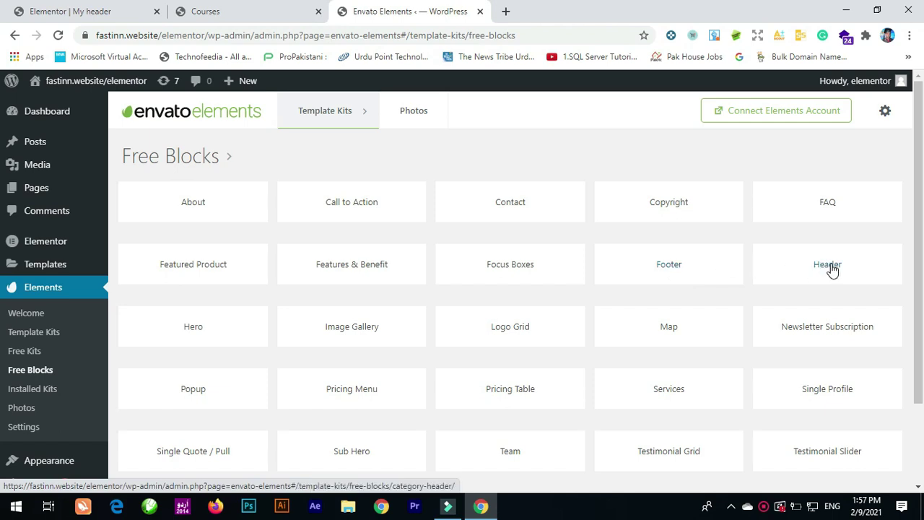
{"action": "left_click", "coordinate": [669, 265]}
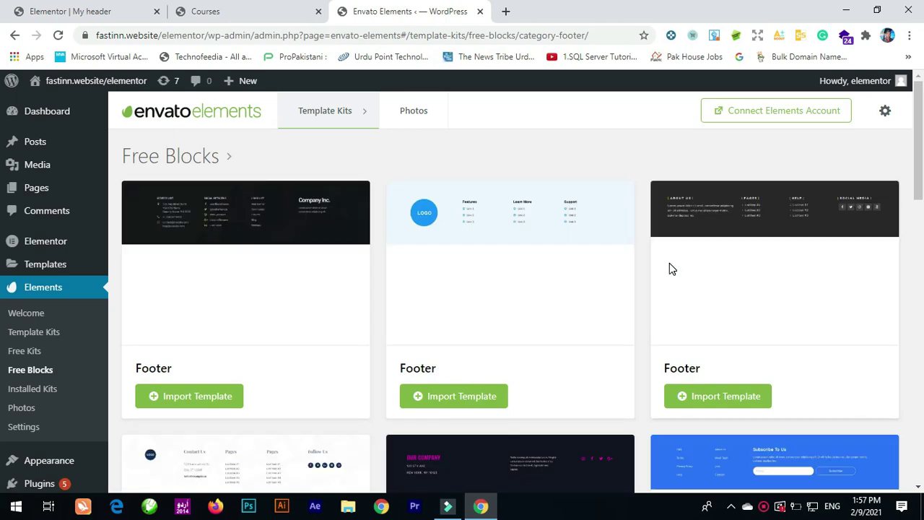
{"action": "scroll", "coordinate": [524, 360], "scroll_direction": "down", "scroll_amount": 1}
{"action": "scroll", "coordinate": [516, 362], "scroll_direction": "down", "scroll_amount": 3}
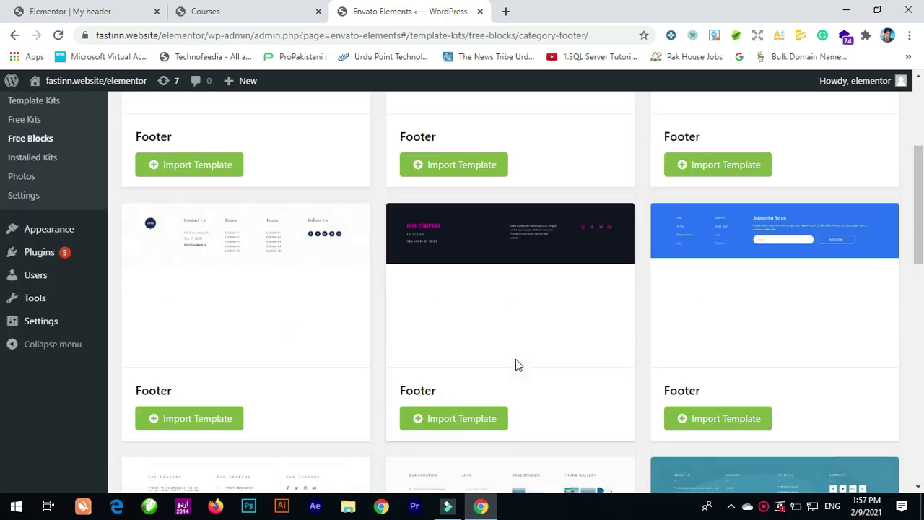
{"action": "scroll", "coordinate": [520, 353], "scroll_direction": "up", "scroll_amount": 4}
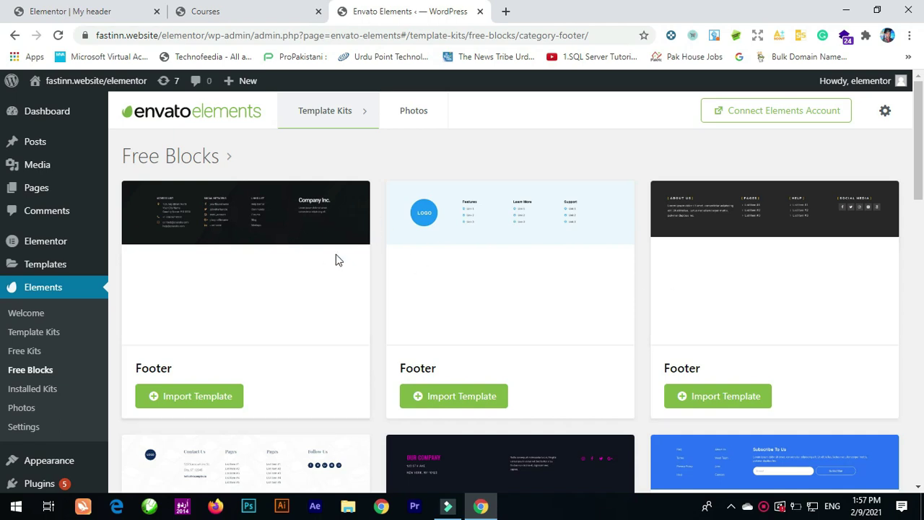
{"action": "left_click", "coordinate": [192, 397]}
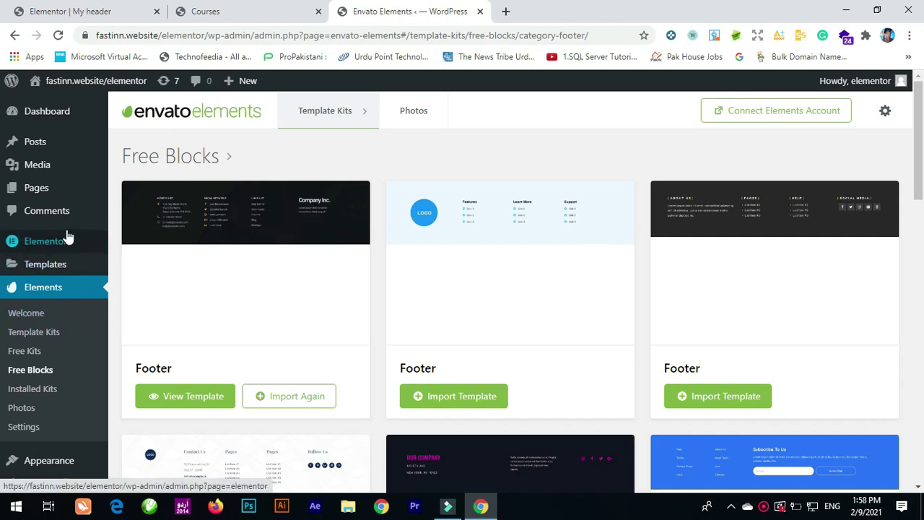
- Add a new template in the Header Footer & Blocks section of the site admin and title it "footer"
{"action": "scroll", "coordinate": [59, 325], "scroll_direction": "down", "scroll_amount": 2}
{"action": "mouse_move", "coordinate": [66, 325]}
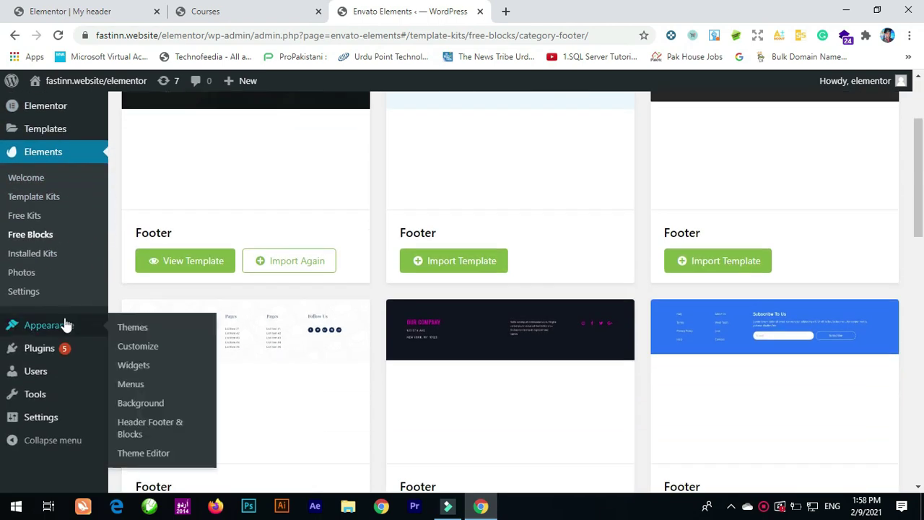
{"action": "left_click", "coordinate": [148, 432]}
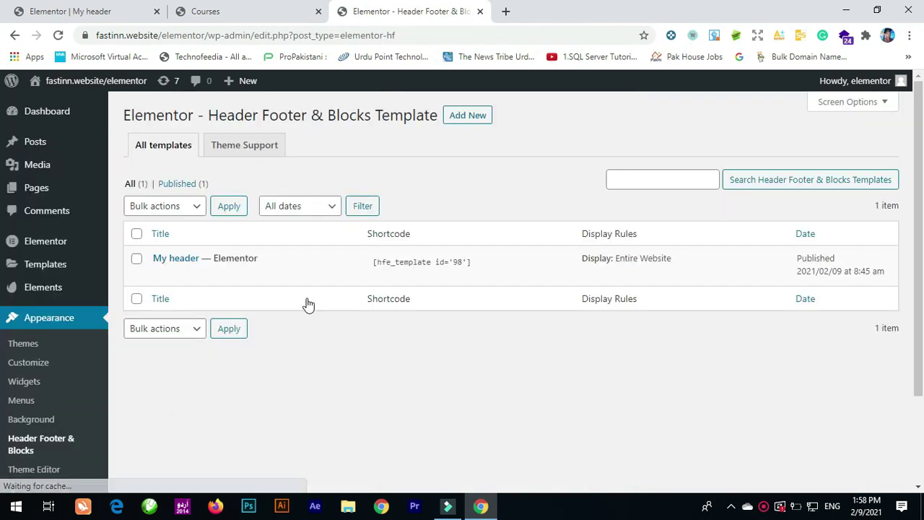
{"action": "left_click", "coordinate": [468, 117]}
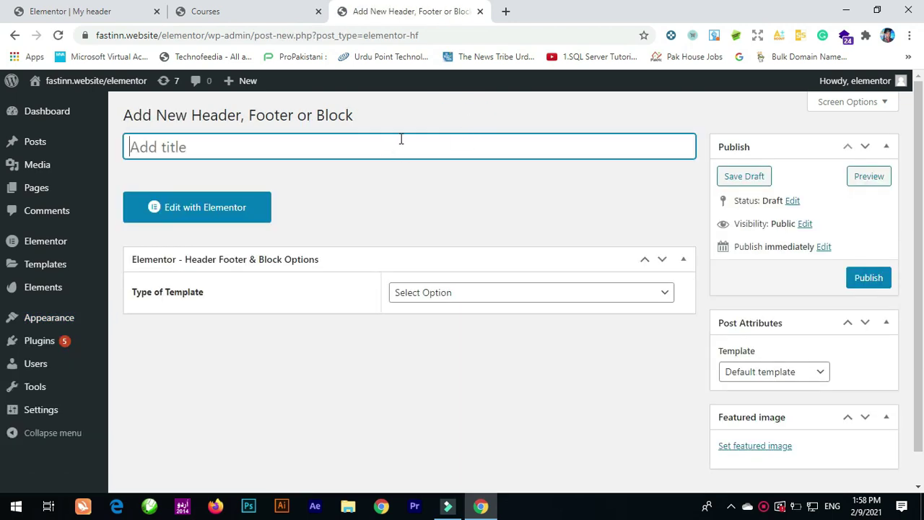
{"action": "left_click", "coordinate": [401, 139]}
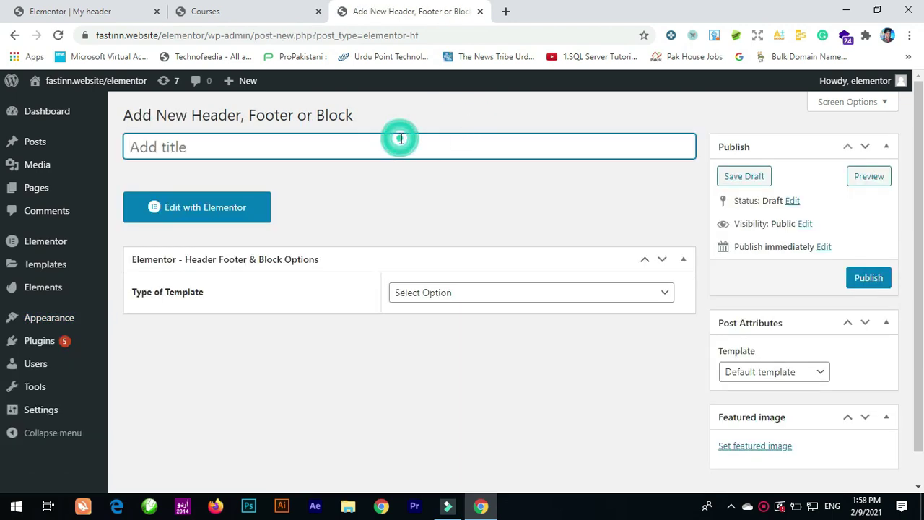
{"action": "type", "text": "footer"}
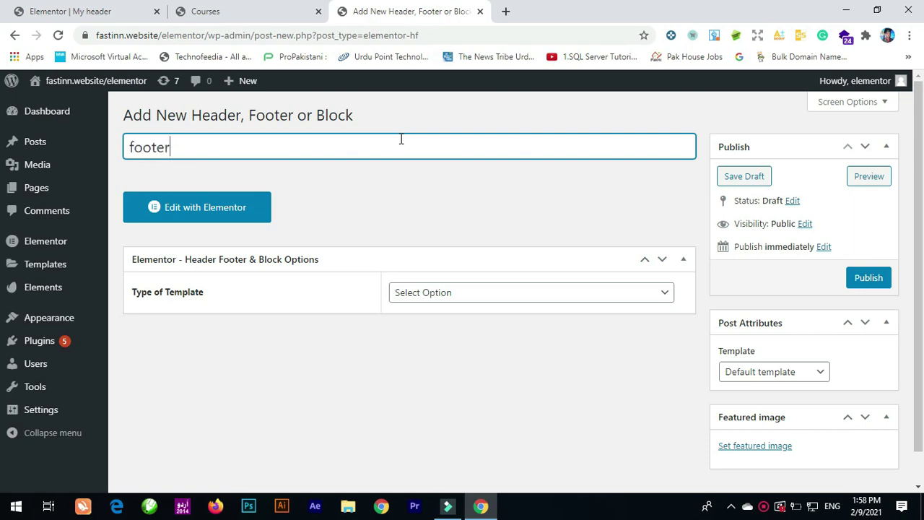
- Set the template type to Footer, displayed on the Entire Website with the Elementor Canvas layout enabled, and publish it
{"action": "left_click", "coordinate": [535, 296]}
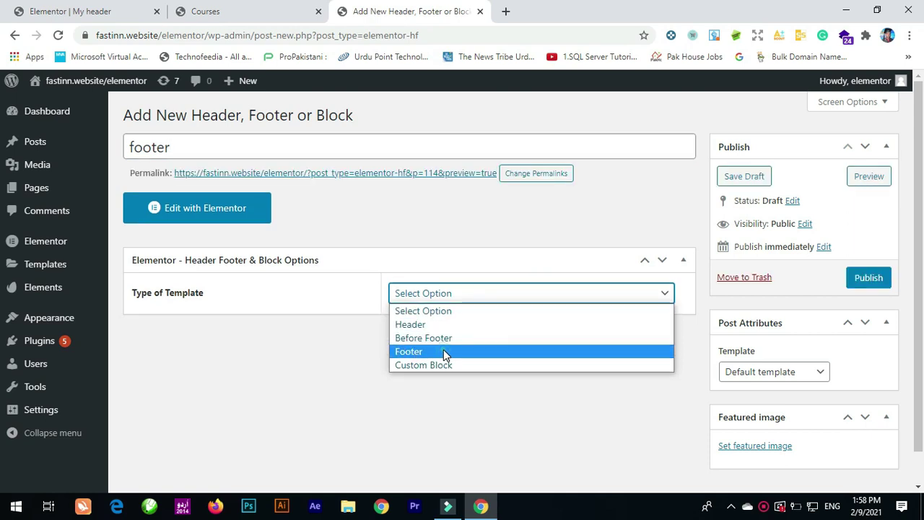
{"action": "left_click", "coordinate": [443, 351]}
{"action": "scroll", "coordinate": [448, 351], "scroll_direction": "down", "scroll_amount": 1}
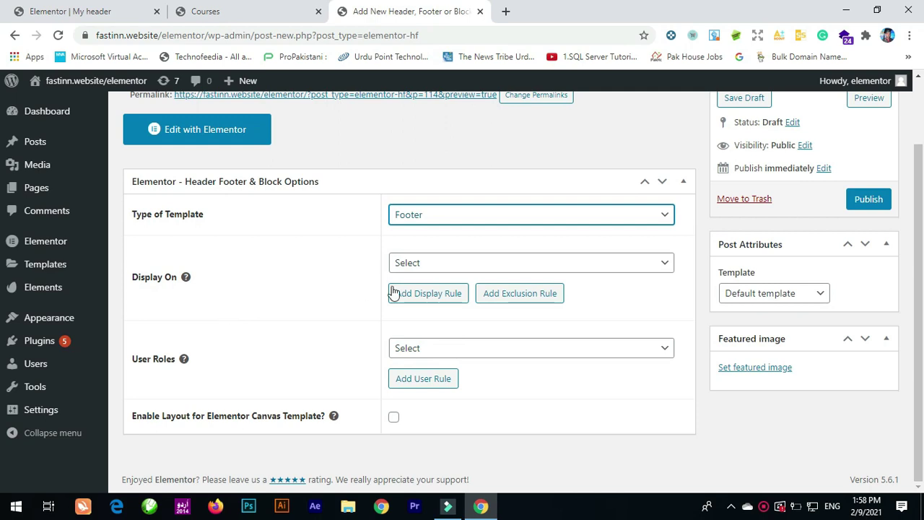
{"action": "left_click", "coordinate": [460, 263]}
{"action": "left_click", "coordinate": [447, 29]}
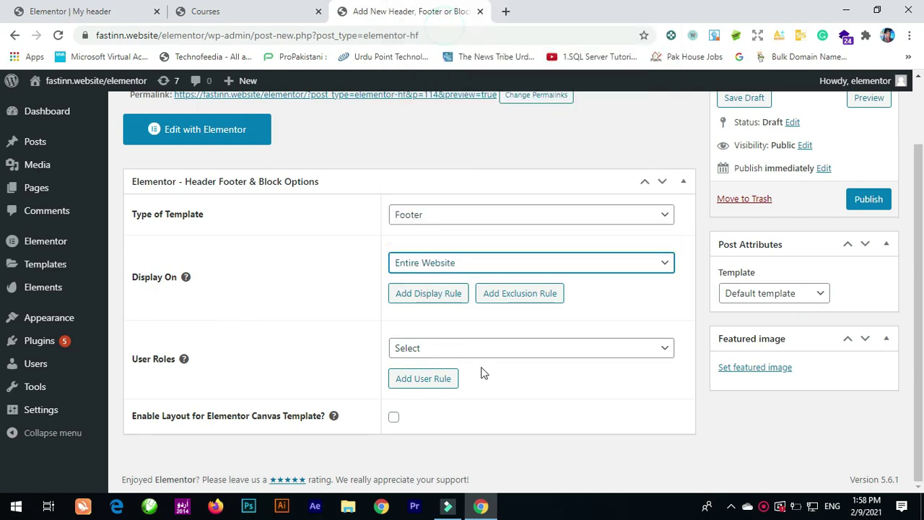
{"action": "left_click", "coordinate": [394, 418]}
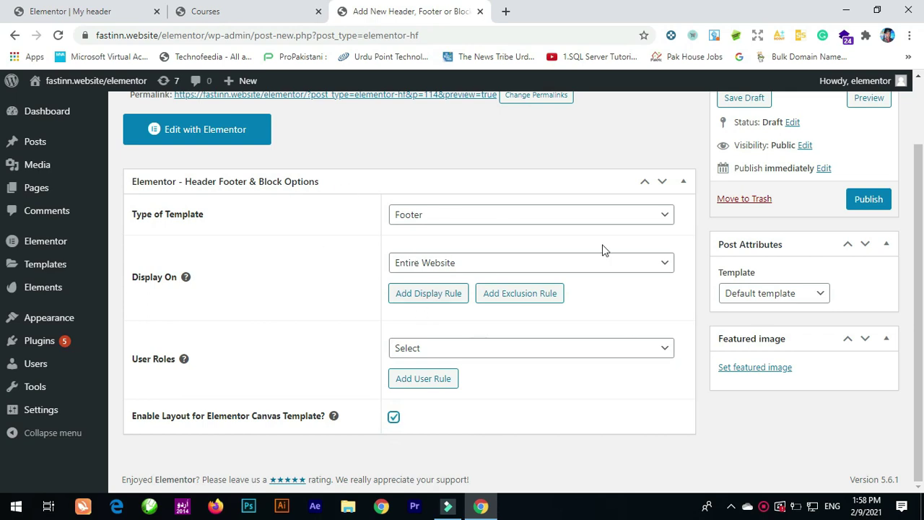
{"action": "left_click", "coordinate": [867, 199]}
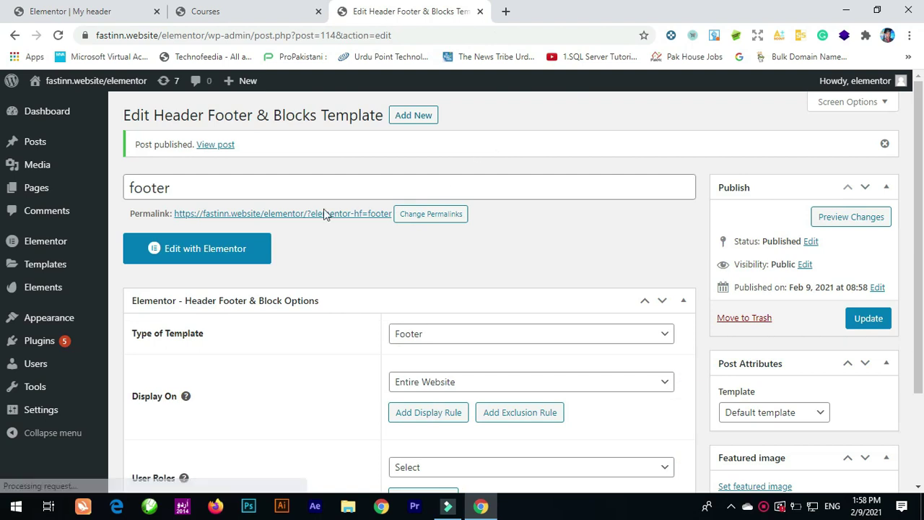
- Edit the footer template with Elementor, insert the saved "Footer" section from My Templates, and update it
{"action": "left_click", "coordinate": [242, 260]}
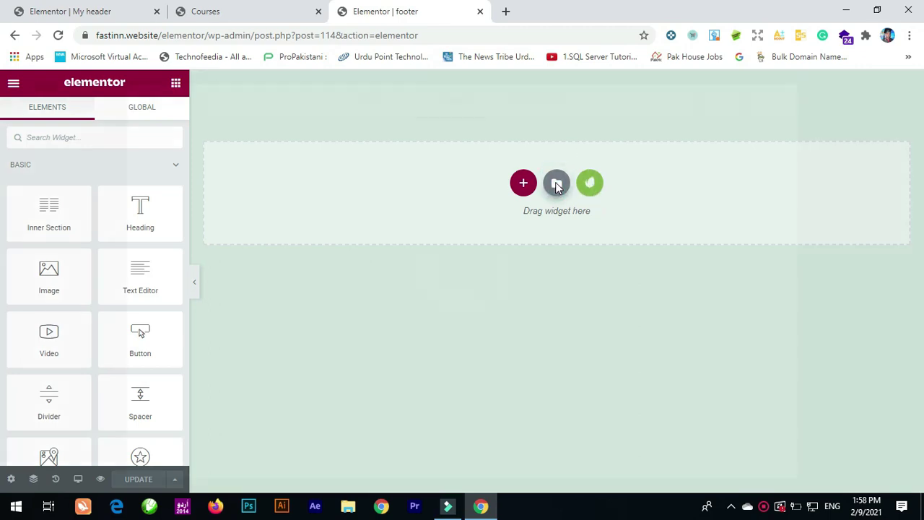
{"action": "left_click", "coordinate": [555, 183]}
{"action": "left_click", "coordinate": [528, 108]}
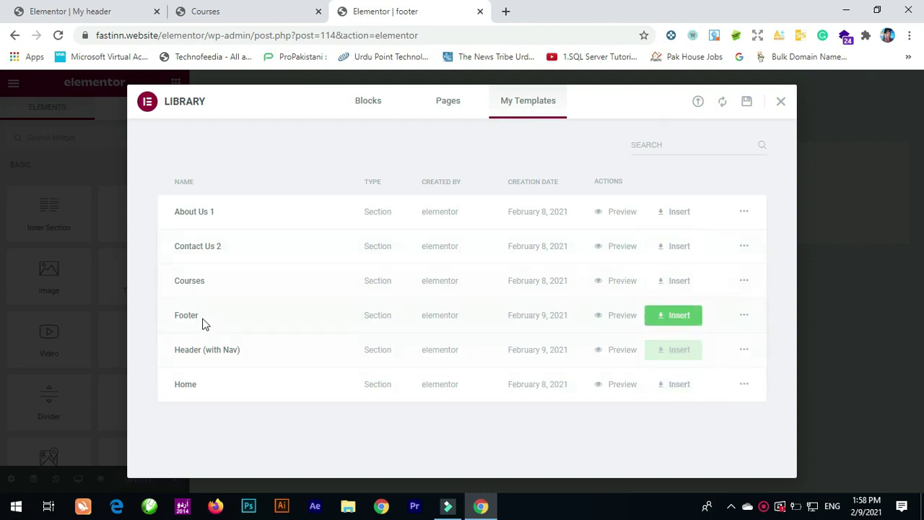
{"action": "left_click", "coordinate": [679, 316]}
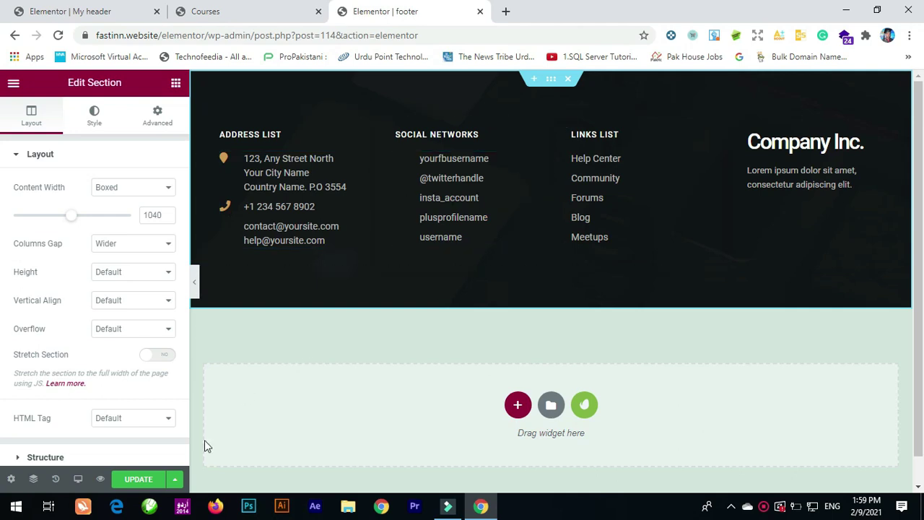
{"action": "left_click", "coordinate": [142, 482]}
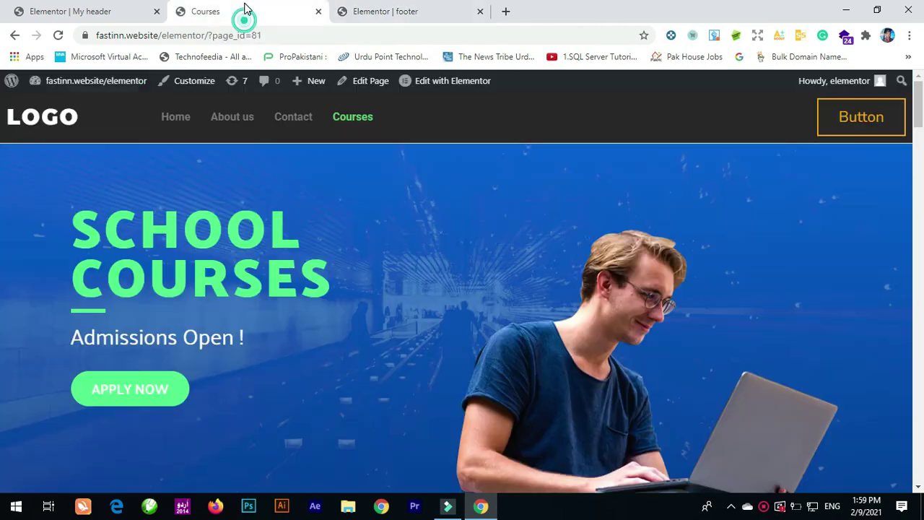
- Reload the live Courses page and look through its sections down to the footer
{"action": "left_click", "coordinate": [244, 12]}
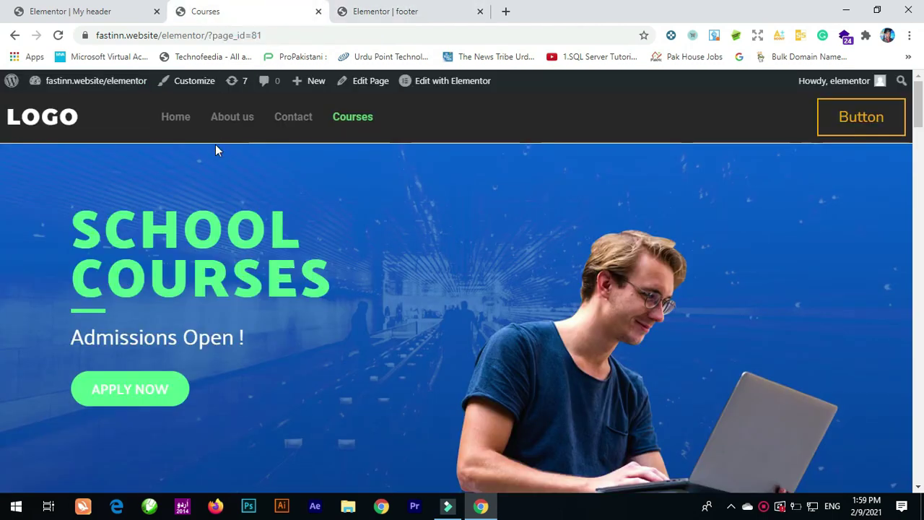
{"action": "left_click", "coordinate": [58, 35]}
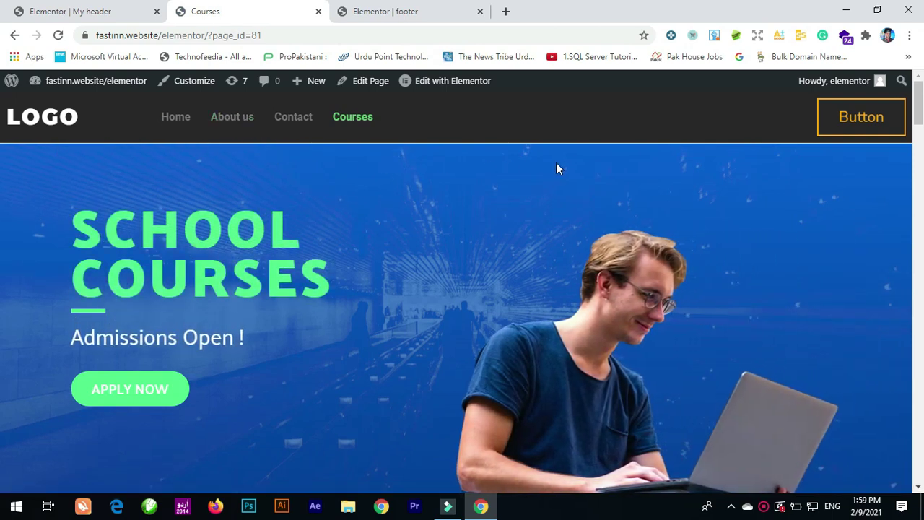
{"action": "scroll", "coordinate": [472, 235], "scroll_direction": "down", "scroll_amount": 8}
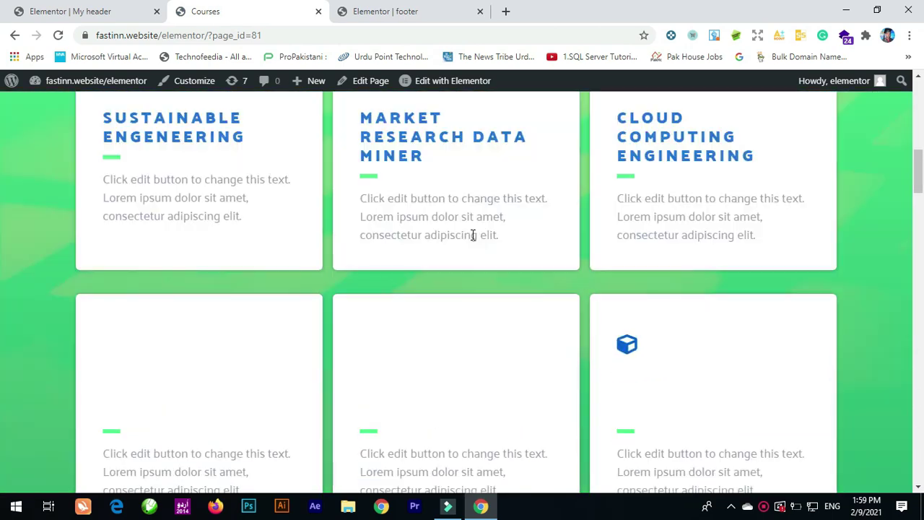
{"action": "scroll", "coordinate": [472, 235], "scroll_direction": "down", "scroll_amount": 20}
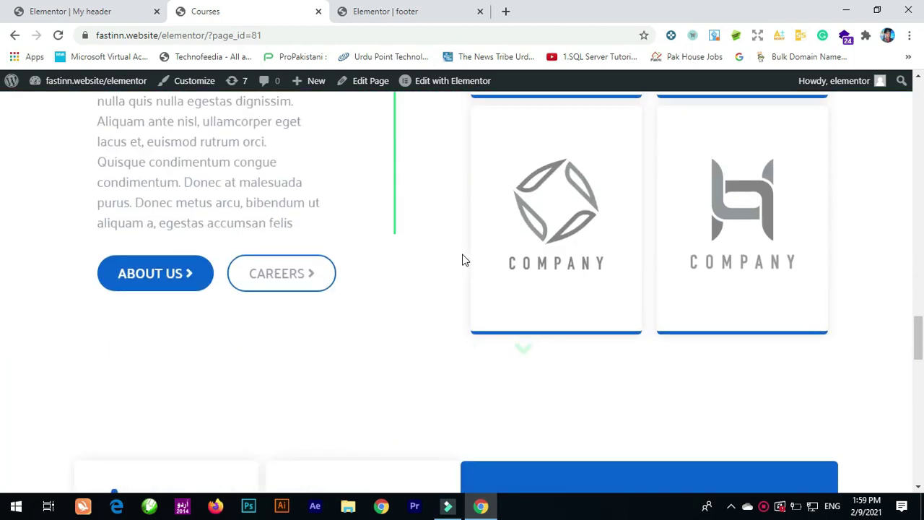
{"action": "scroll", "coordinate": [464, 259], "scroll_direction": "down", "scroll_amount": 7}
{"action": "scroll", "coordinate": [463, 260], "scroll_direction": "up", "scroll_amount": 6}
{"action": "scroll", "coordinate": [459, 261], "scroll_direction": "down", "scroll_amount": 15}
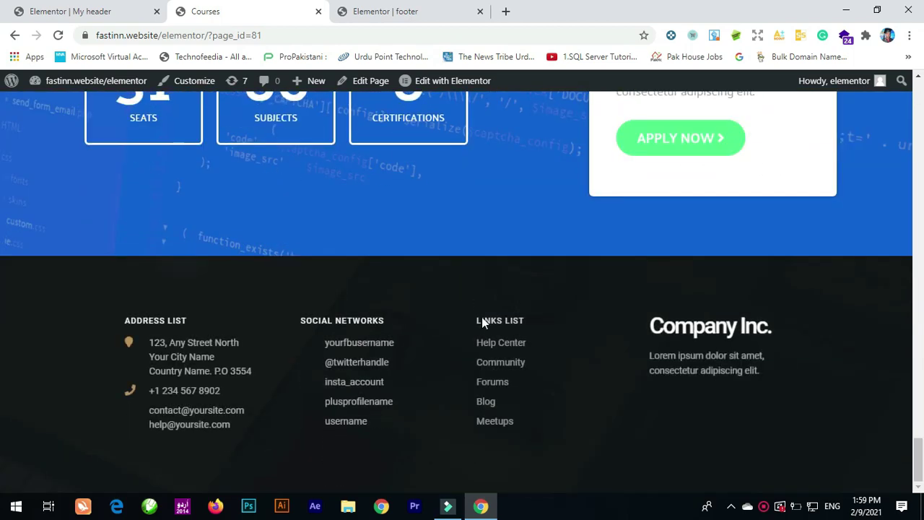
{"action": "scroll", "coordinate": [390, 379], "scroll_direction": "up", "scroll_amount": 15}
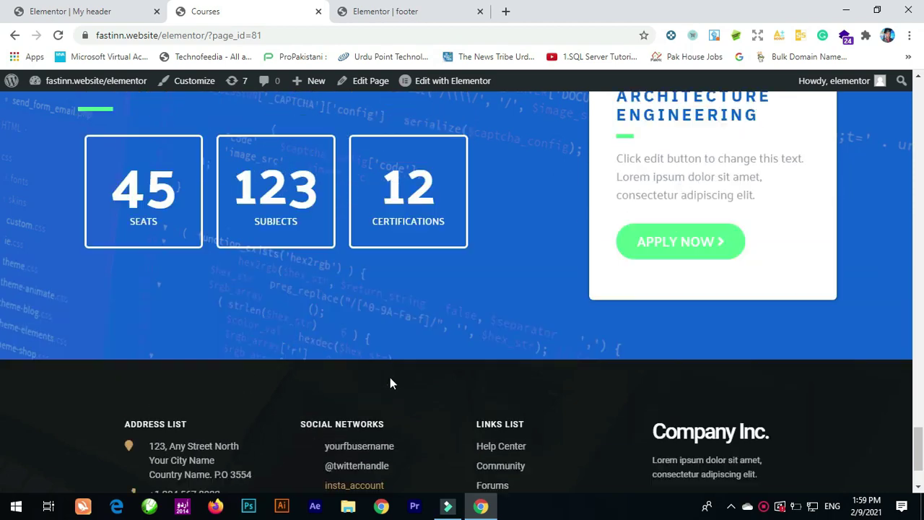
{"action": "scroll", "coordinate": [396, 368], "scroll_direction": "down", "scroll_amount": 5}
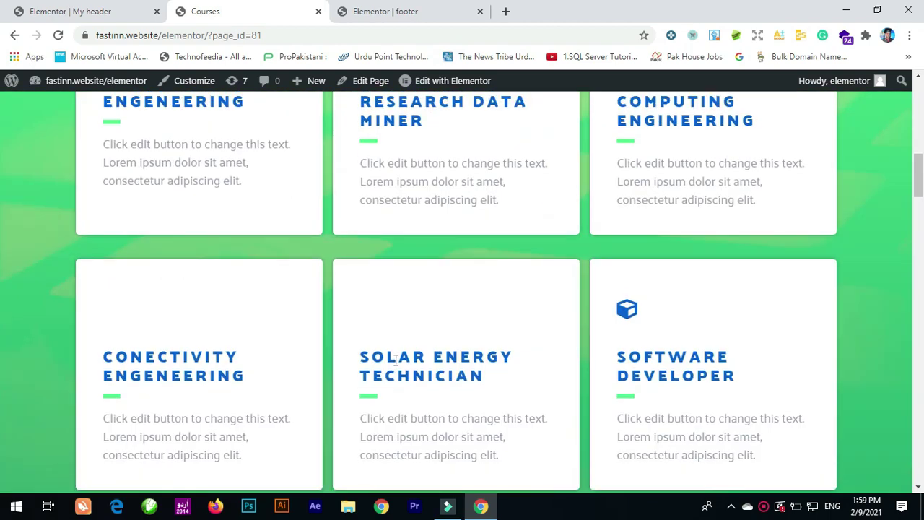
{"action": "scroll", "coordinate": [397, 361], "scroll_direction": "up", "scroll_amount": 15}
- Visit the live Home page from the site header and look through its sections down to the social media block
{"action": "left_click", "coordinate": [168, 120]}
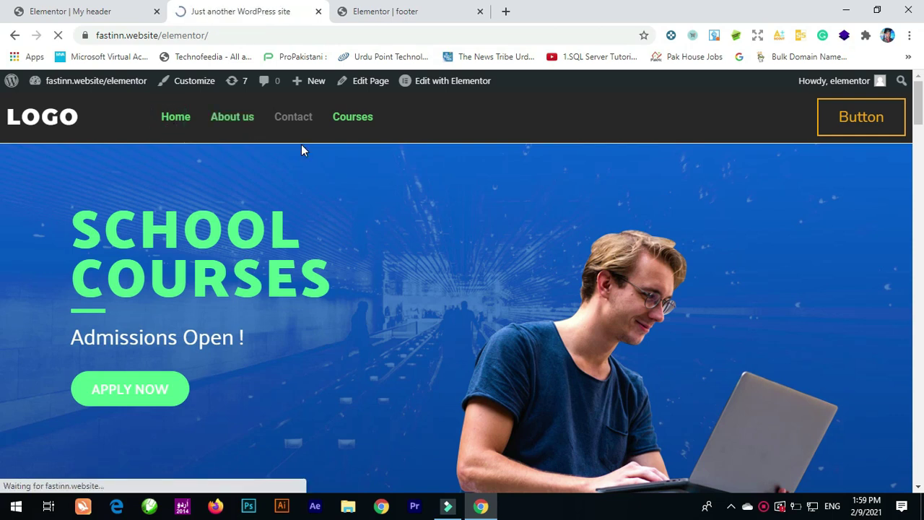
{"action": "scroll", "coordinate": [455, 224], "scroll_direction": "down", "scroll_amount": 15}
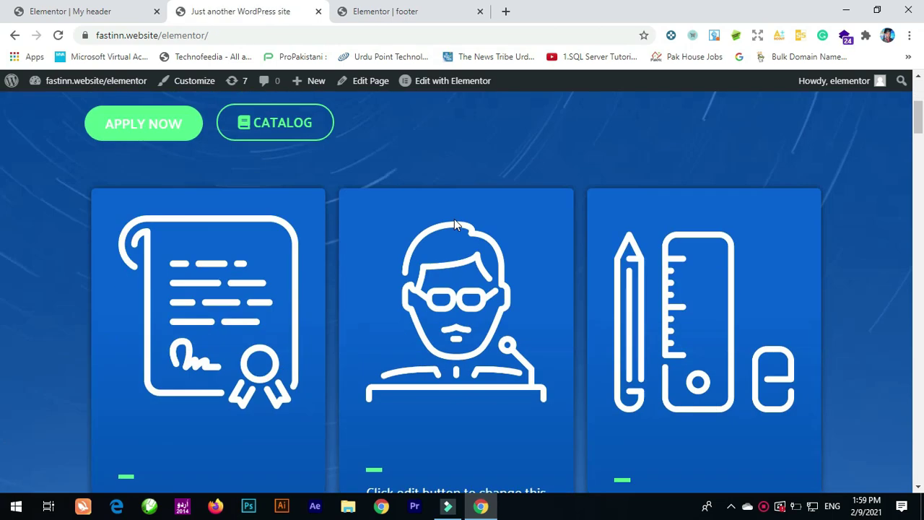
{"action": "scroll", "coordinate": [455, 231], "scroll_direction": "down", "scroll_amount": 20}
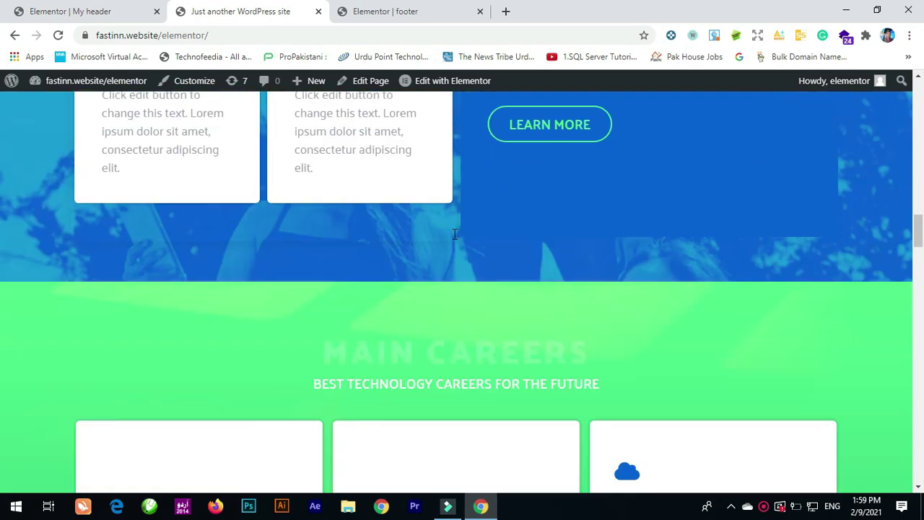
{"action": "scroll", "coordinate": [451, 242], "scroll_direction": "down", "scroll_amount": 20}
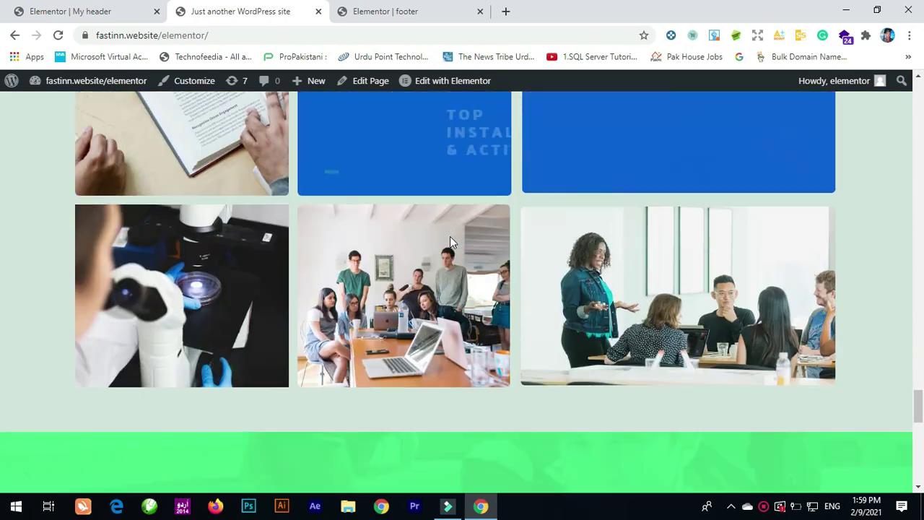
{"action": "scroll", "coordinate": [449, 242], "scroll_direction": "down", "scroll_amount": 3}
{"action": "scroll", "coordinate": [447, 242], "scroll_direction": "up", "scroll_amount": 20}
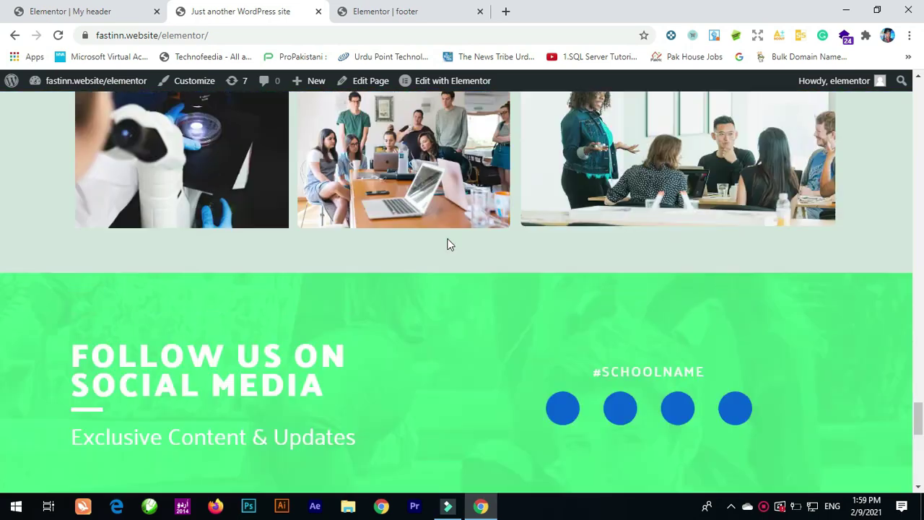
{"action": "scroll", "coordinate": [446, 245], "scroll_direction": "up", "scroll_amount": 20}
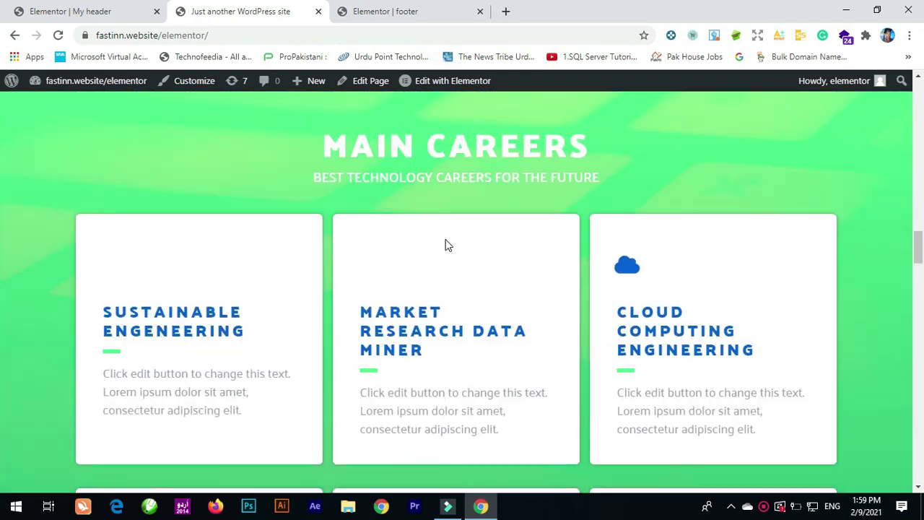
{"action": "scroll", "coordinate": [445, 246], "scroll_direction": "up", "scroll_amount": 3}
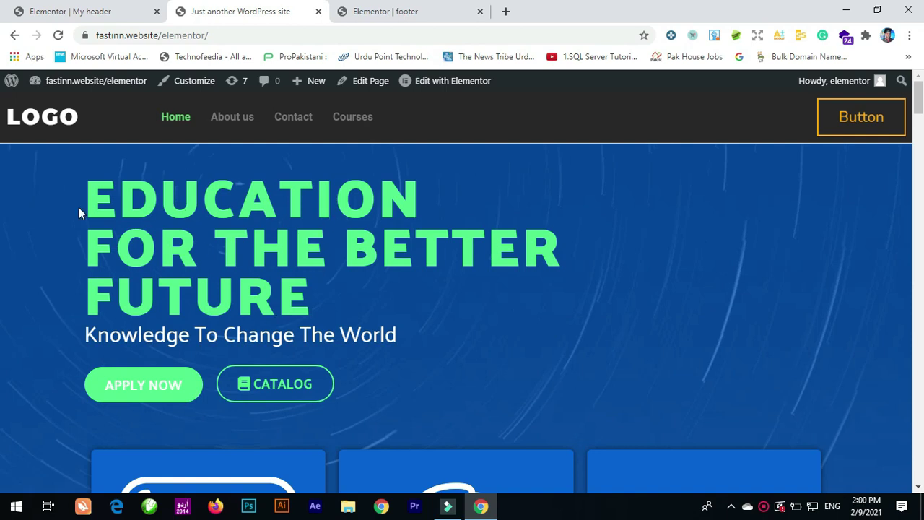
{"action": "left_click_drag", "start_coordinate": [105, 198], "coordinate": [317, 310]}
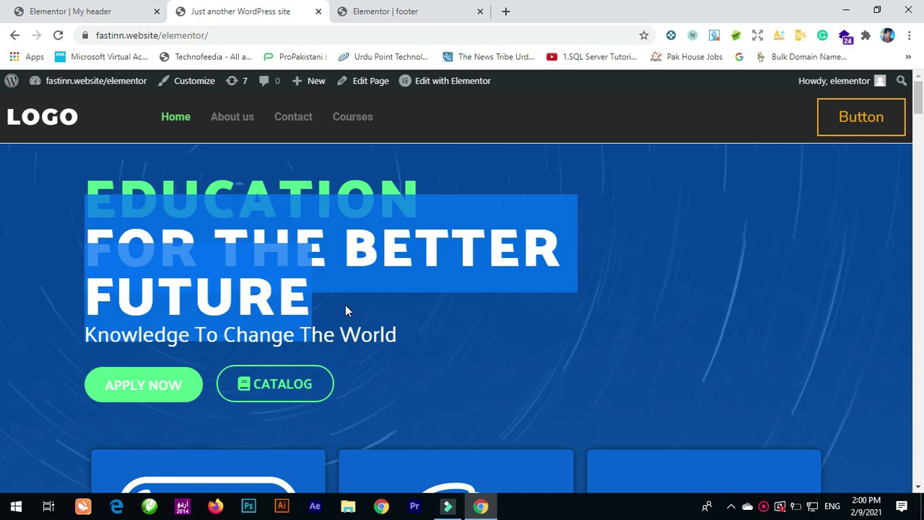
{"action": "left_click", "coordinate": [231, 246]}
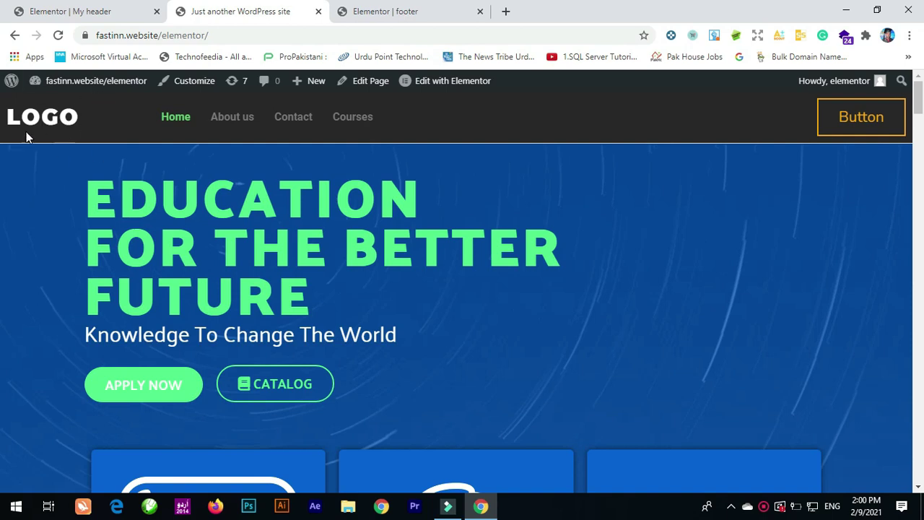
{"action": "scroll", "coordinate": [444, 376], "scroll_direction": "down", "scroll_amount": 4}
{"action": "scroll", "coordinate": [436, 372], "scroll_direction": "up", "scroll_amount": 4}
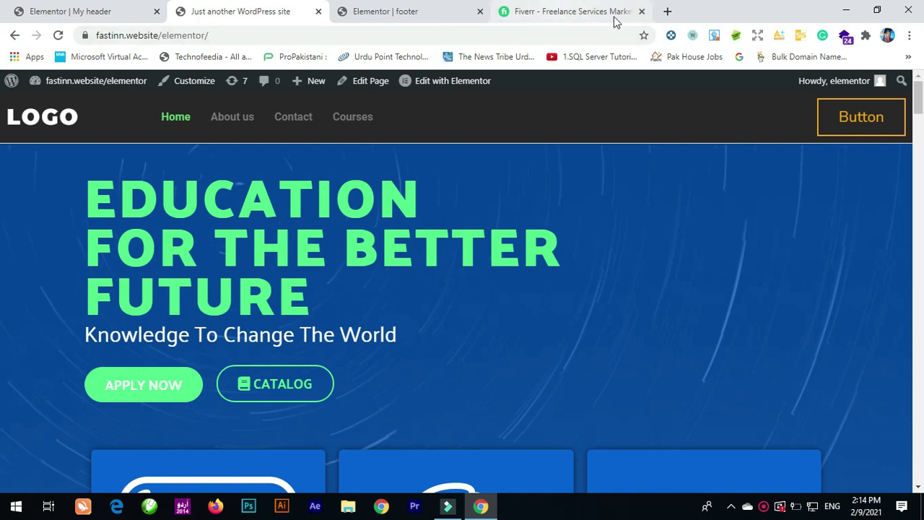
- Switch to the Fiverr site, go to the seller profile, and open the Gigs management page
{"action": "left_click", "coordinate": [570, 13]}
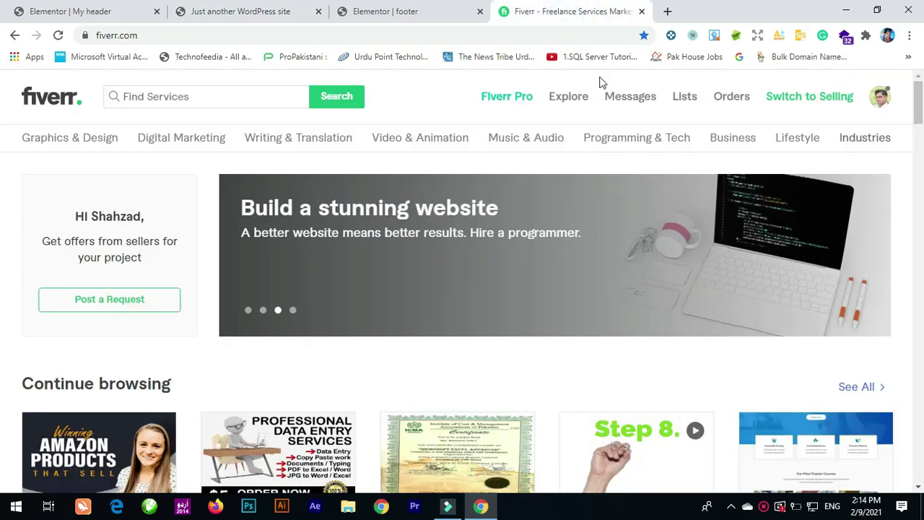
{"action": "scroll", "coordinate": [612, 320], "scroll_direction": "down", "scroll_amount": 4}
{"action": "scroll", "coordinate": [616, 319], "scroll_direction": "up", "scroll_amount": 4}
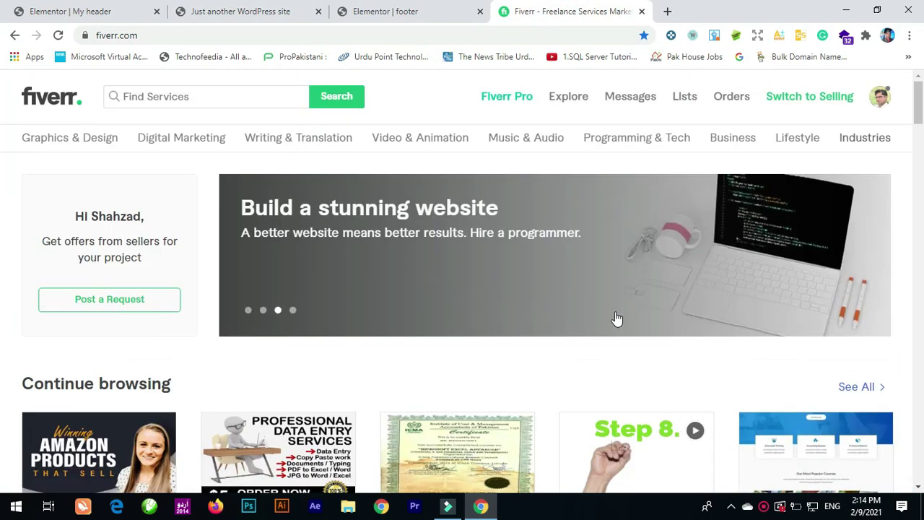
{"action": "left_click", "coordinate": [879, 101]}
{"action": "left_click", "coordinate": [788, 139]}
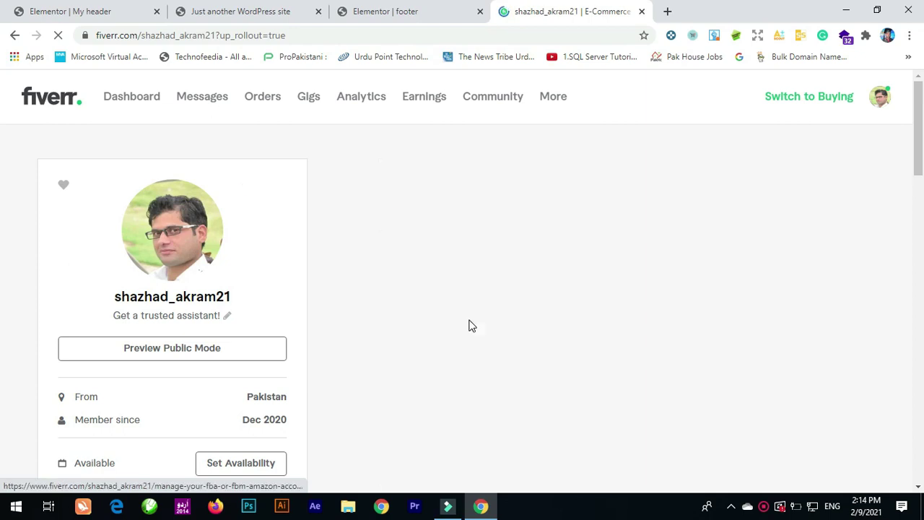
{"action": "left_click", "coordinate": [306, 101]}
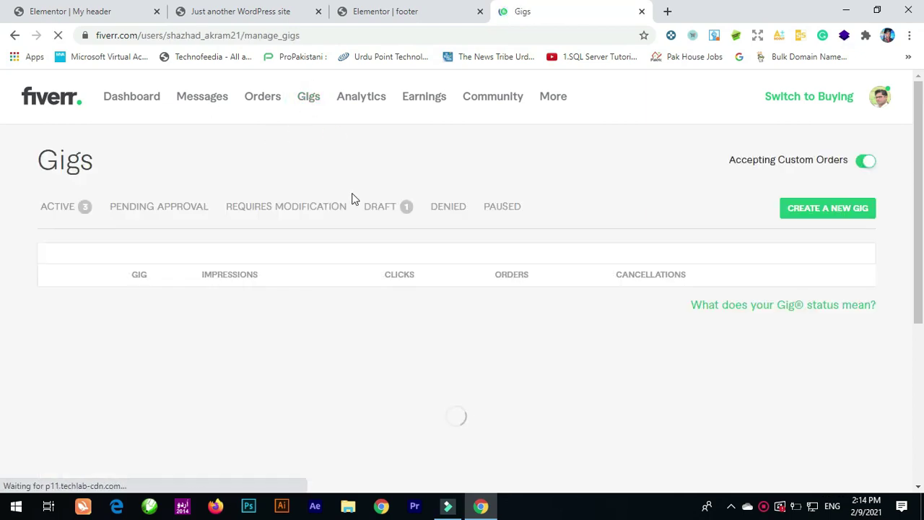
- Find the draft gig "setup a website for your school" among the draft gigs and open it for editing
{"action": "left_click", "coordinate": [388, 209]}
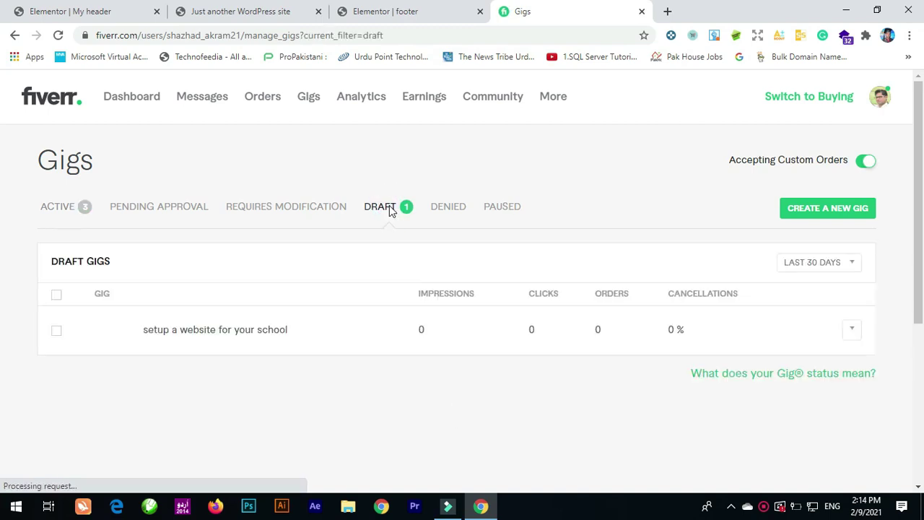
{"action": "left_click", "coordinate": [852, 333]}
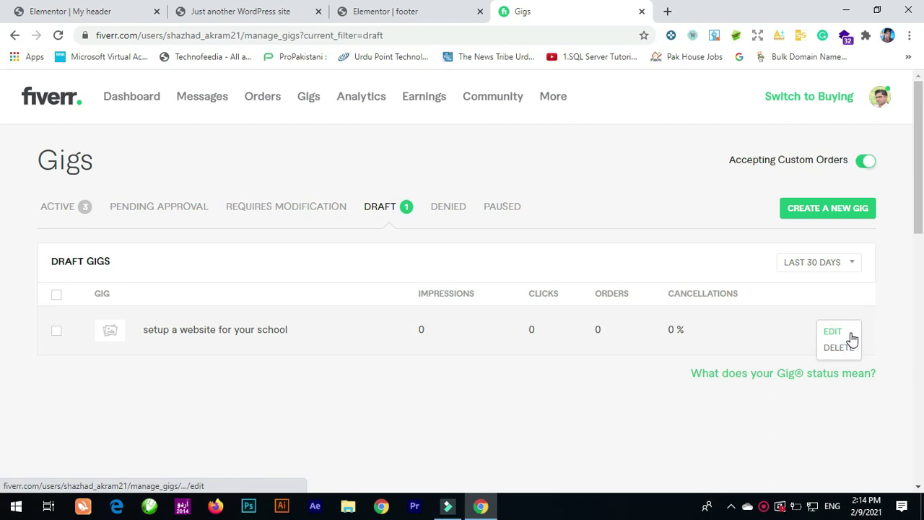
{"action": "left_click", "coordinate": [832, 333]}
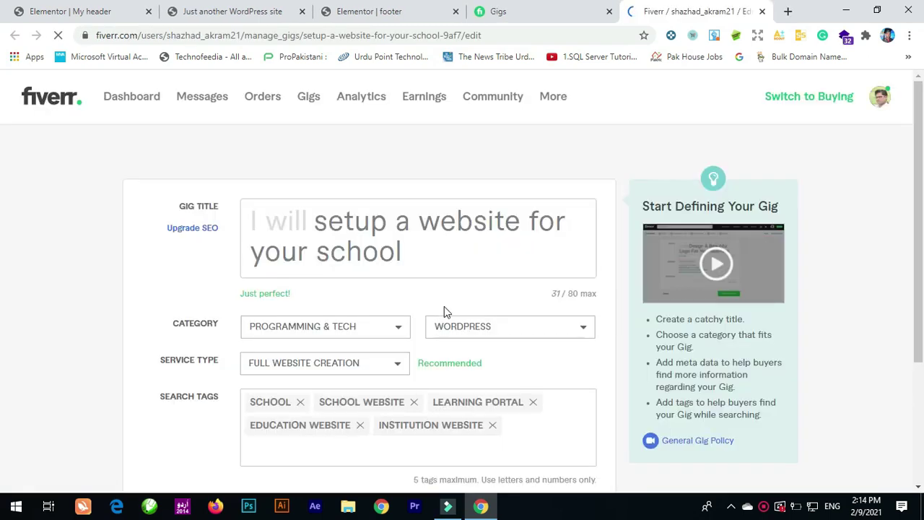
- Save the gig's Overview, Pricing, Description & FAQ and Requirements stages as they are, continuing through to the Gallery
{"action": "scroll", "coordinate": [497, 315], "scroll_direction": "down", "scroll_amount": 3}
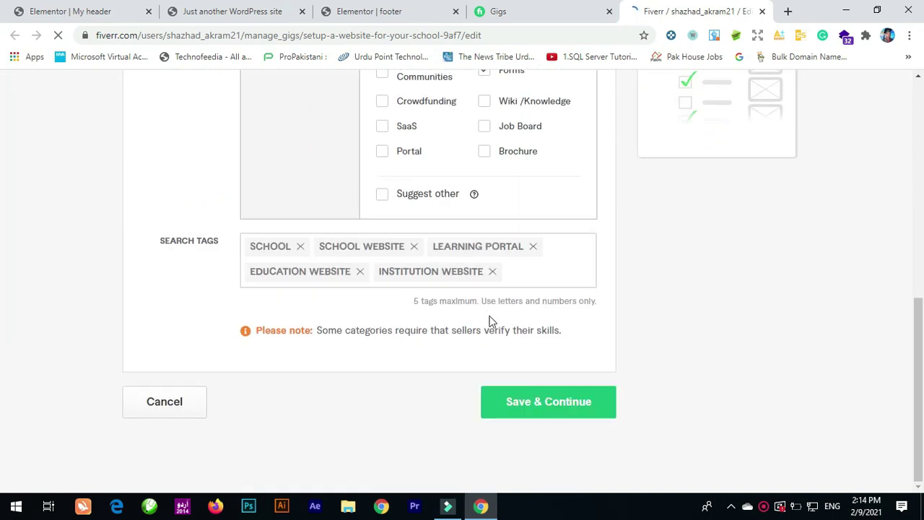
{"action": "left_click", "coordinate": [538, 409]}
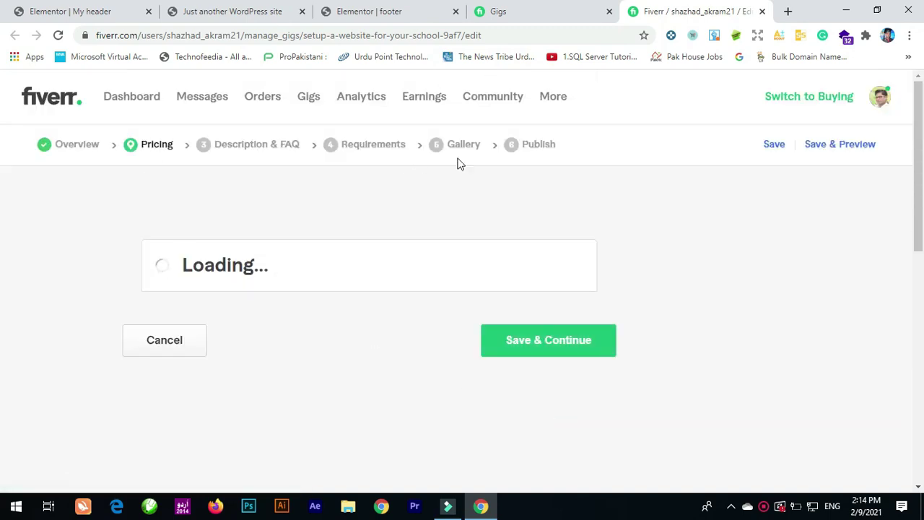
{"action": "scroll", "coordinate": [568, 376], "scroll_direction": "down", "scroll_amount": 15}
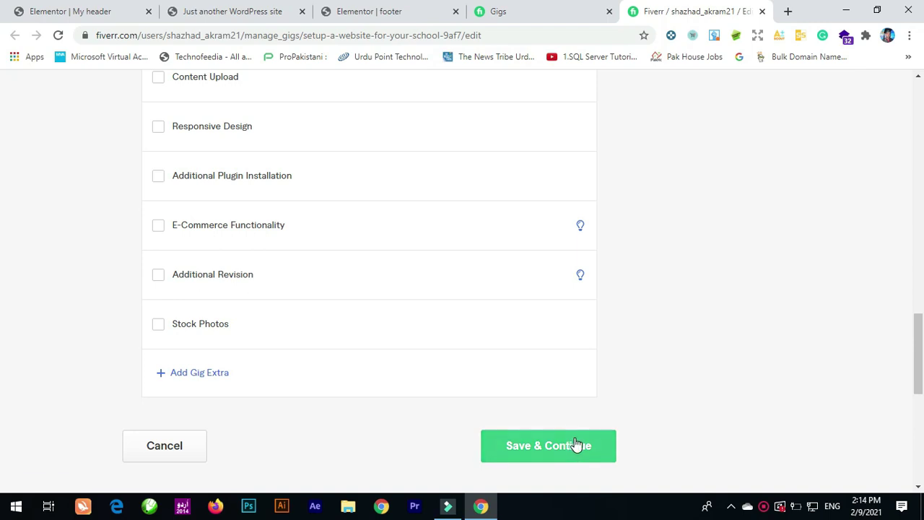
{"action": "left_click", "coordinate": [569, 448]}
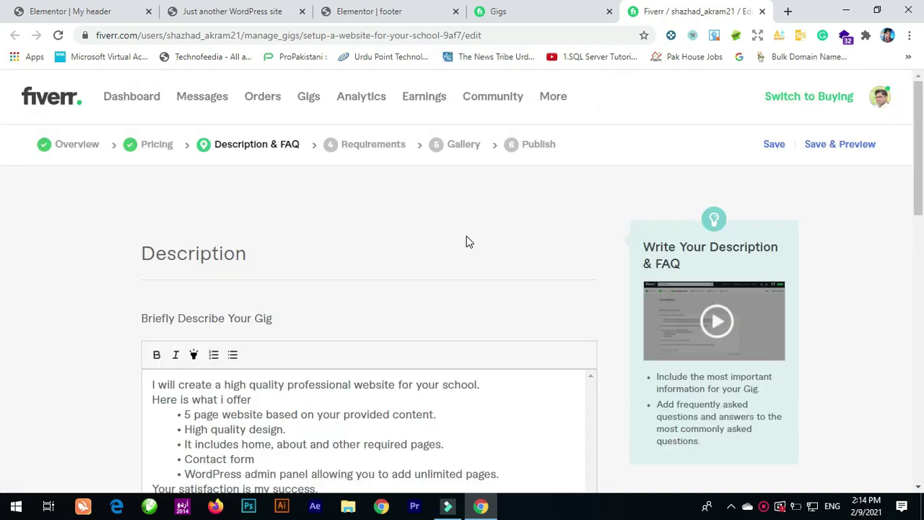
{"action": "scroll", "coordinate": [466, 241], "scroll_direction": "down", "scroll_amount": 10}
{"action": "left_click", "coordinate": [538, 218]}
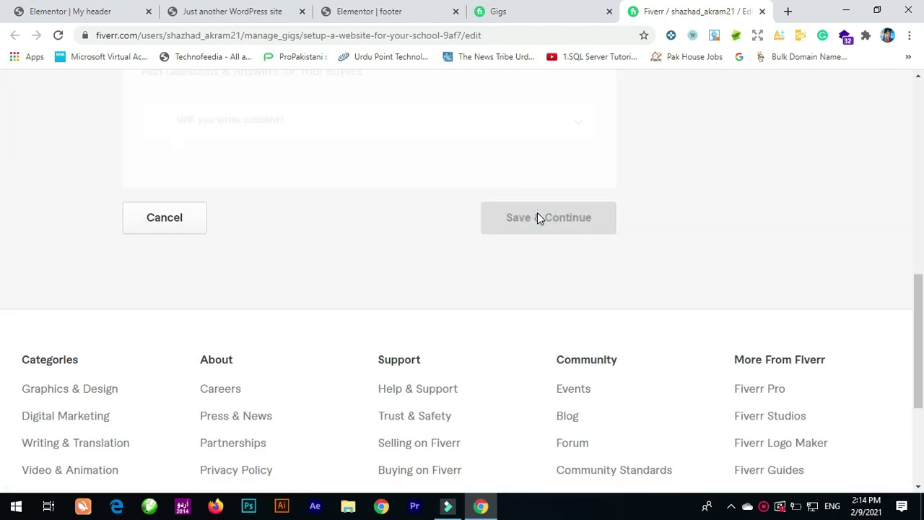
{"action": "scroll", "coordinate": [537, 218], "scroll_direction": "down", "scroll_amount": 2}
{"action": "scroll", "coordinate": [540, 221], "scroll_direction": "down", "scroll_amount": 2}
{"action": "left_click", "coordinate": [550, 229]}
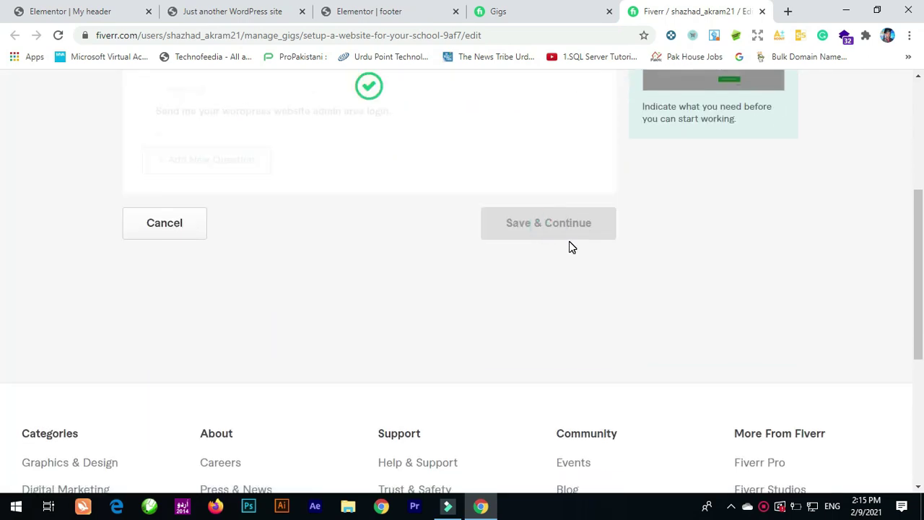
- Upload the three WhatsApp Image 2021-02-09 screenshots (2.08.20 PM, 2.09.53 PM, 2.10.59 PM) from Downloads as gig photos
{"action": "scroll", "coordinate": [549, 268], "scroll_direction": "down", "scroll_amount": 6}
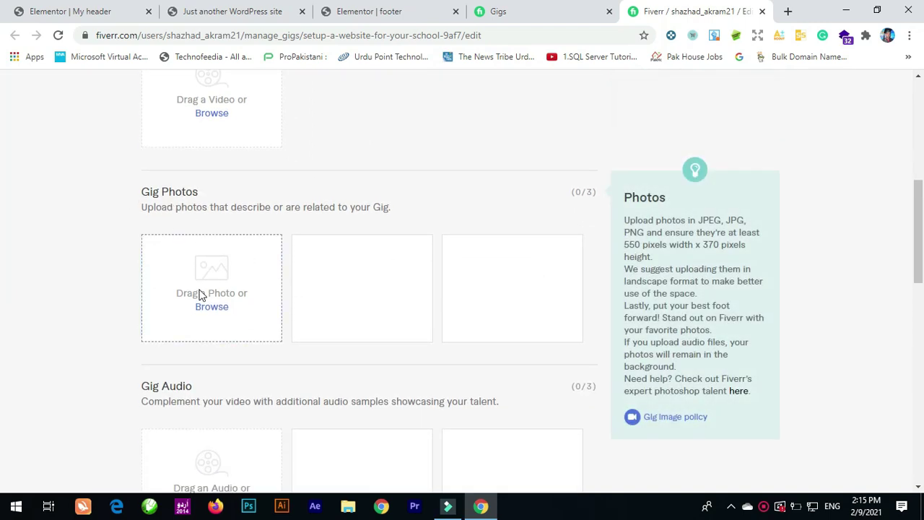
{"action": "left_click", "coordinate": [211, 308]}
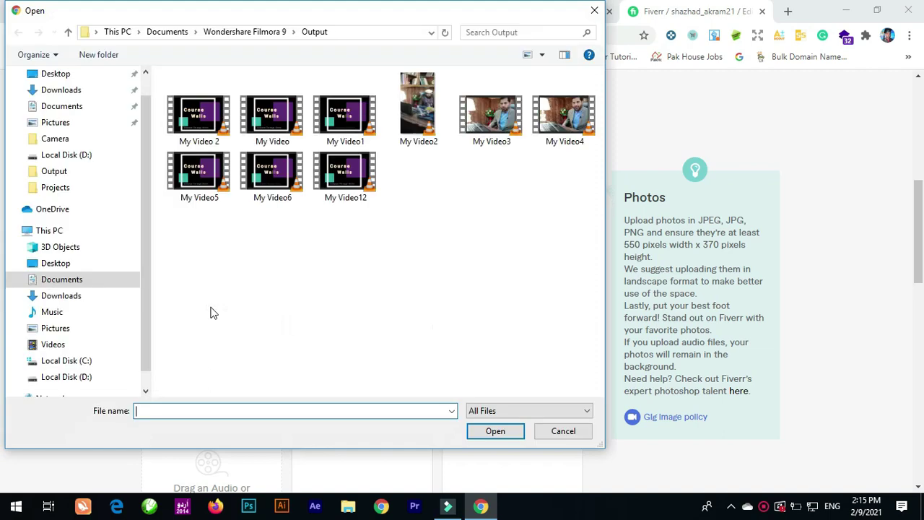
{"action": "left_click", "coordinate": [72, 92]}
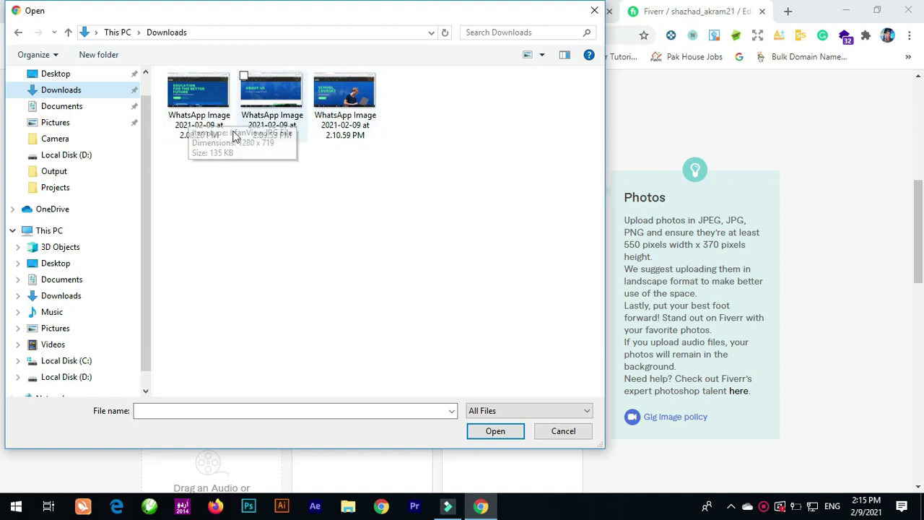
{"action": "left_click", "coordinate": [192, 96]}
{"action": "left_click", "coordinate": [271, 101], "text": "ctrl"}
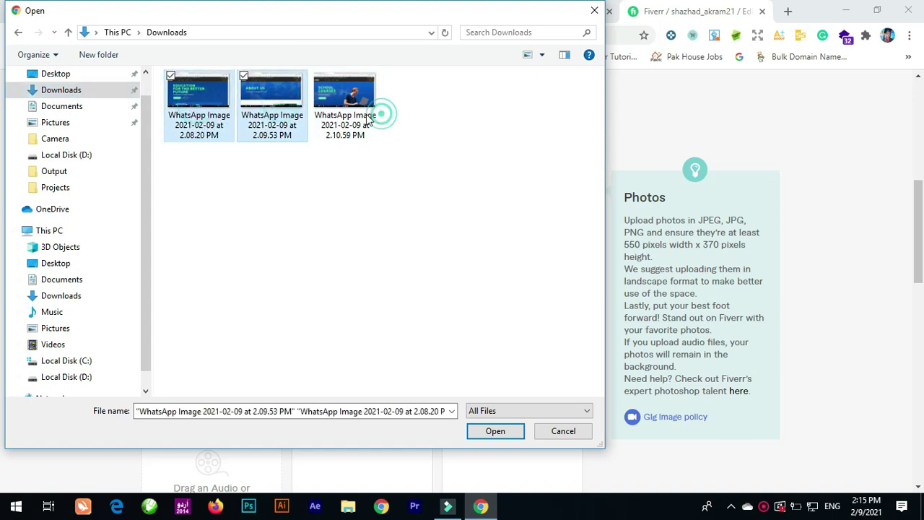
{"action": "left_click", "coordinate": [368, 120], "text": "ctrl"}
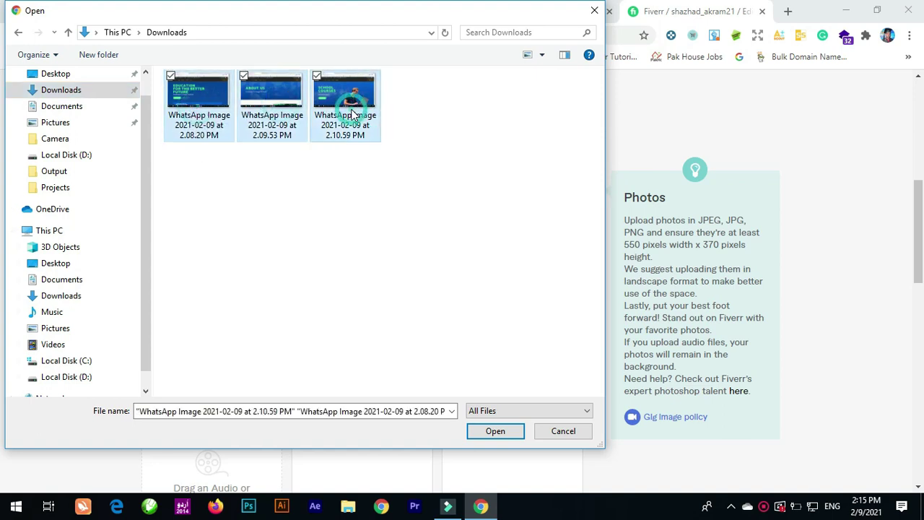
{"action": "left_click", "coordinate": [490, 437]}
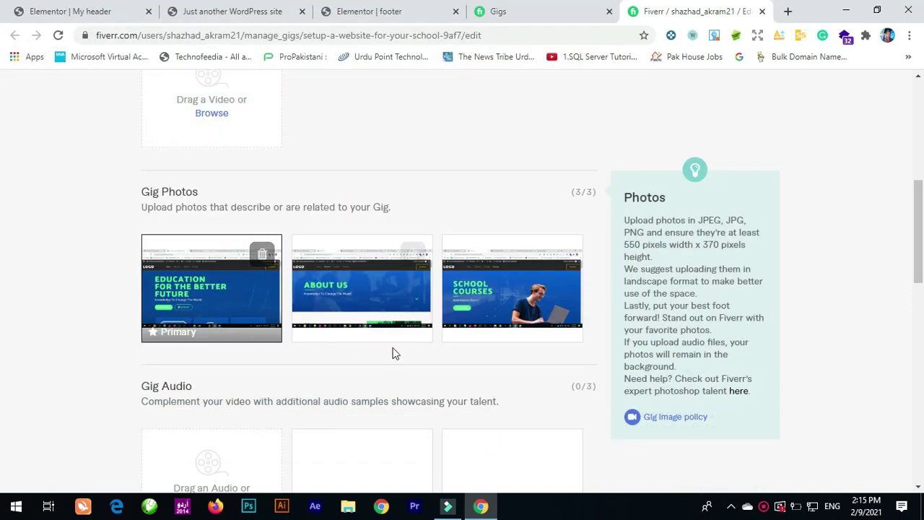
- Save the Gallery stage and publish the gig
{"action": "scroll", "coordinate": [538, 390], "scroll_direction": "down", "scroll_amount": 6}
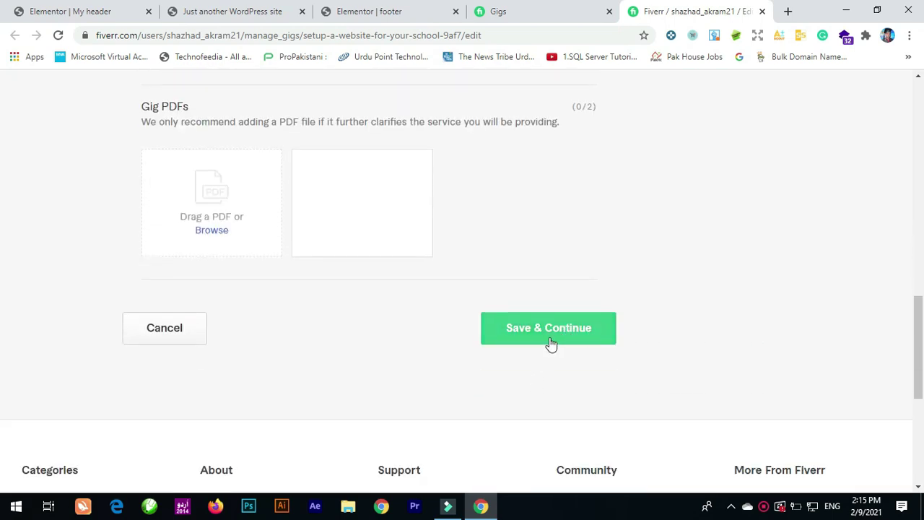
{"action": "left_click", "coordinate": [552, 336]}
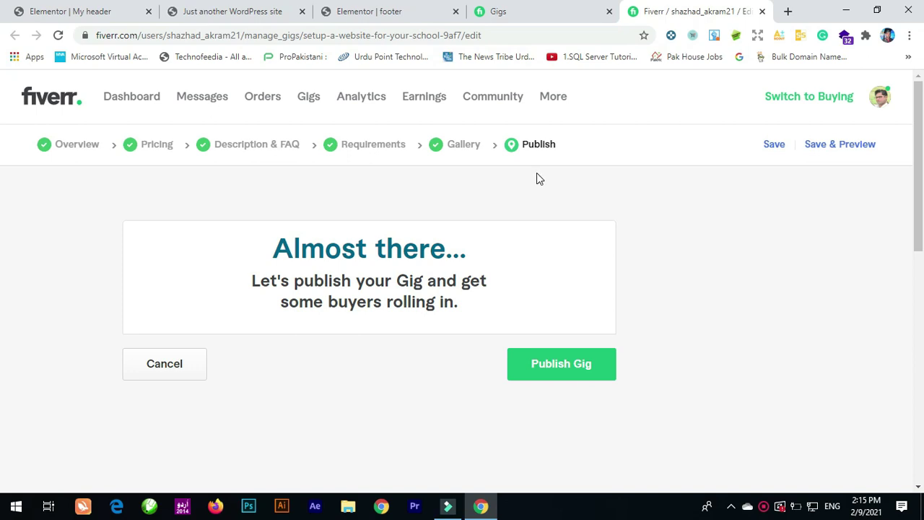
{"action": "left_click", "coordinate": [553, 365]}
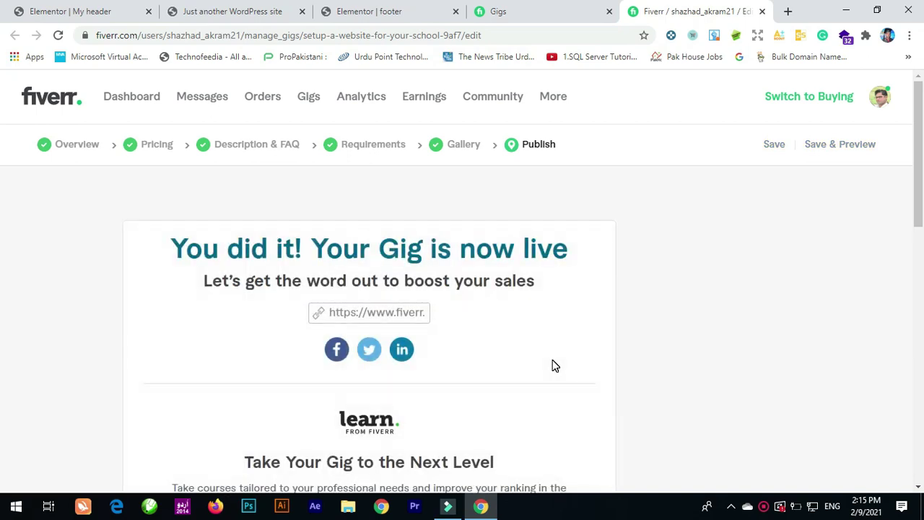
- Look through the publish confirmation page, finish the gig wizard, and dismiss the congratulations banner on the Gigs page
{"action": "scroll", "coordinate": [540, 358], "scroll_direction": "down", "scroll_amount": 10}
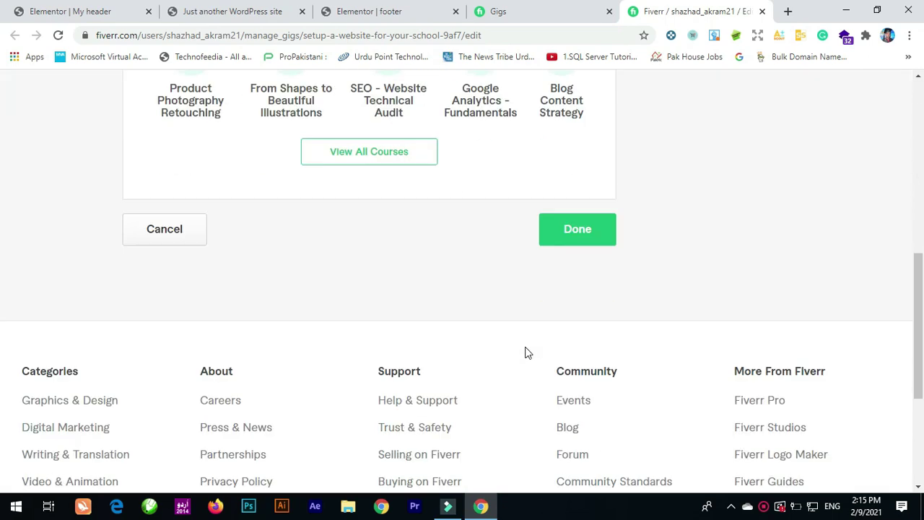
{"action": "scroll", "coordinate": [529, 346], "scroll_direction": "up", "scroll_amount": 6}
{"action": "scroll", "coordinate": [529, 339], "scroll_direction": "up", "scroll_amount": 4}
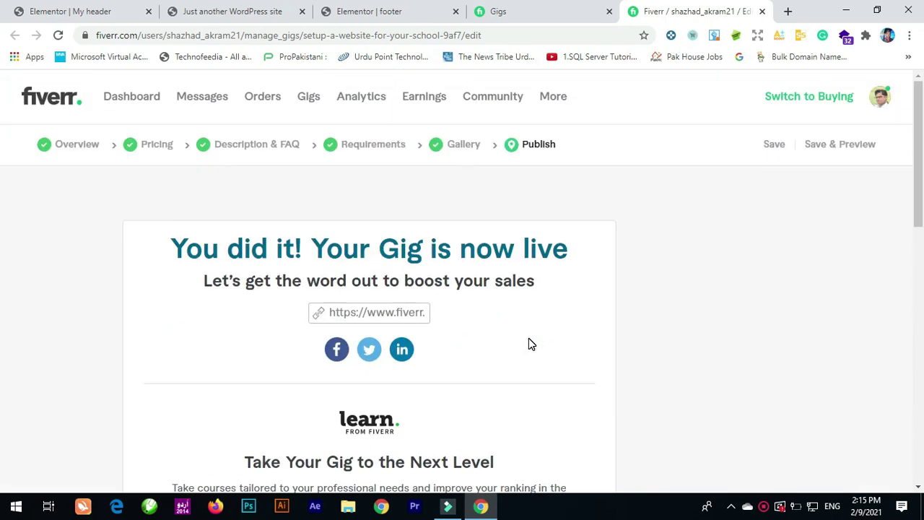
{"action": "scroll", "coordinate": [528, 338], "scroll_direction": "down", "scroll_amount": 8}
{"action": "scroll", "coordinate": [529, 338], "scroll_direction": "up", "scroll_amount": 5}
{"action": "scroll", "coordinate": [529, 341], "scroll_direction": "down", "scroll_amount": 4}
{"action": "left_click", "coordinate": [564, 326]}
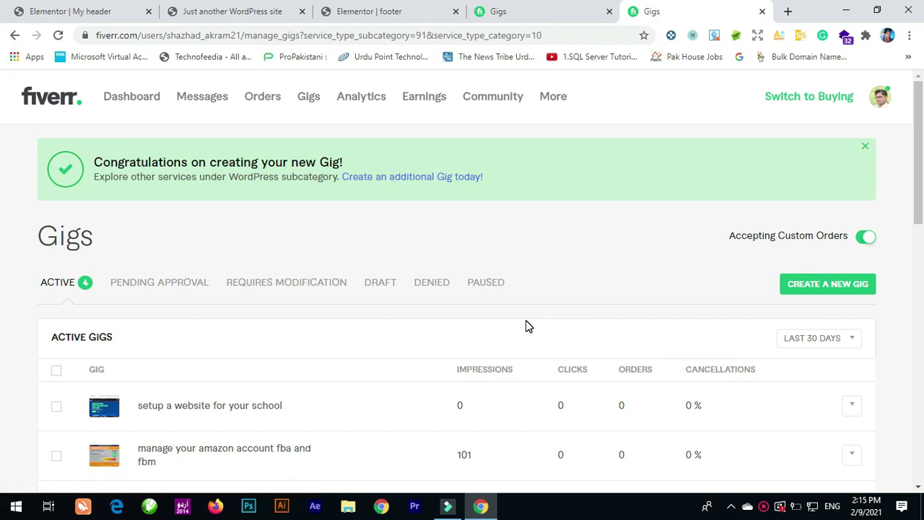
{"action": "left_click", "coordinate": [865, 149]}
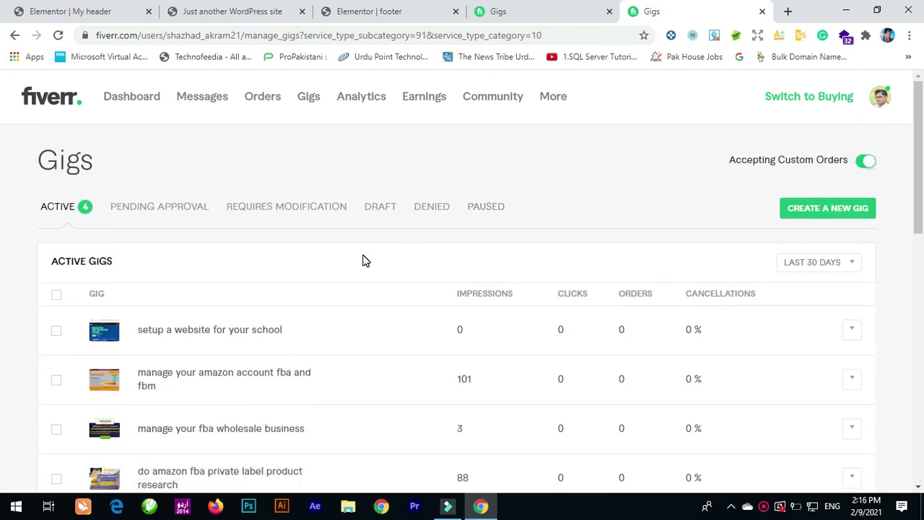